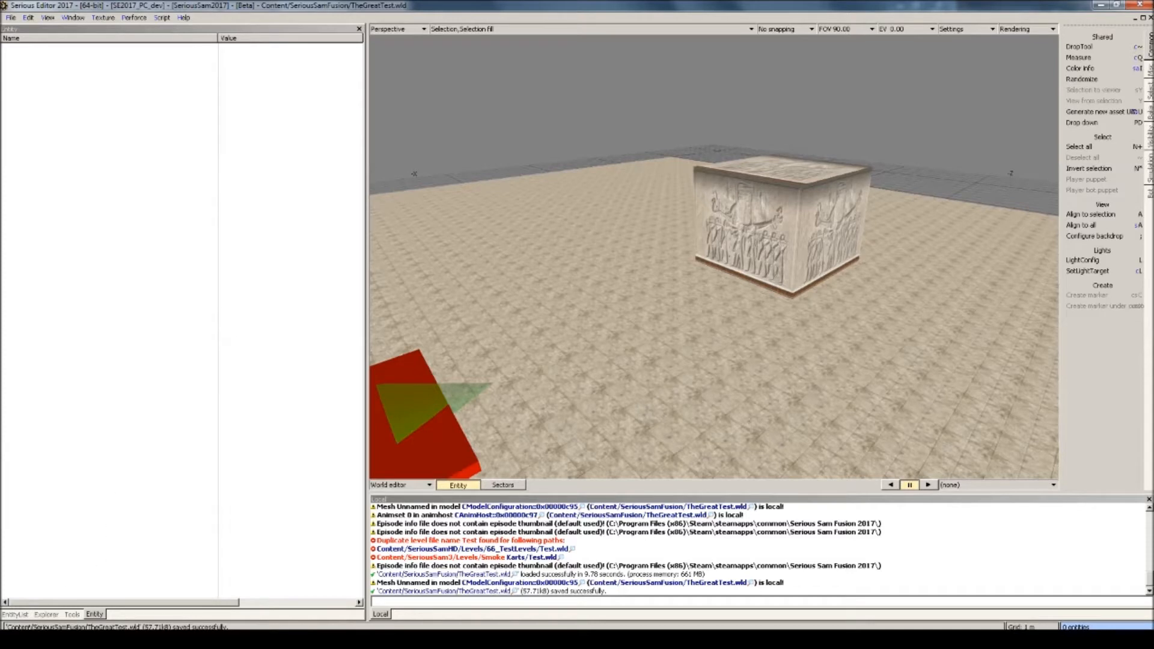
# Place a Camera entity from the Camera category on the ground in front of the carved stone block
pyautogui.click(17, 615)
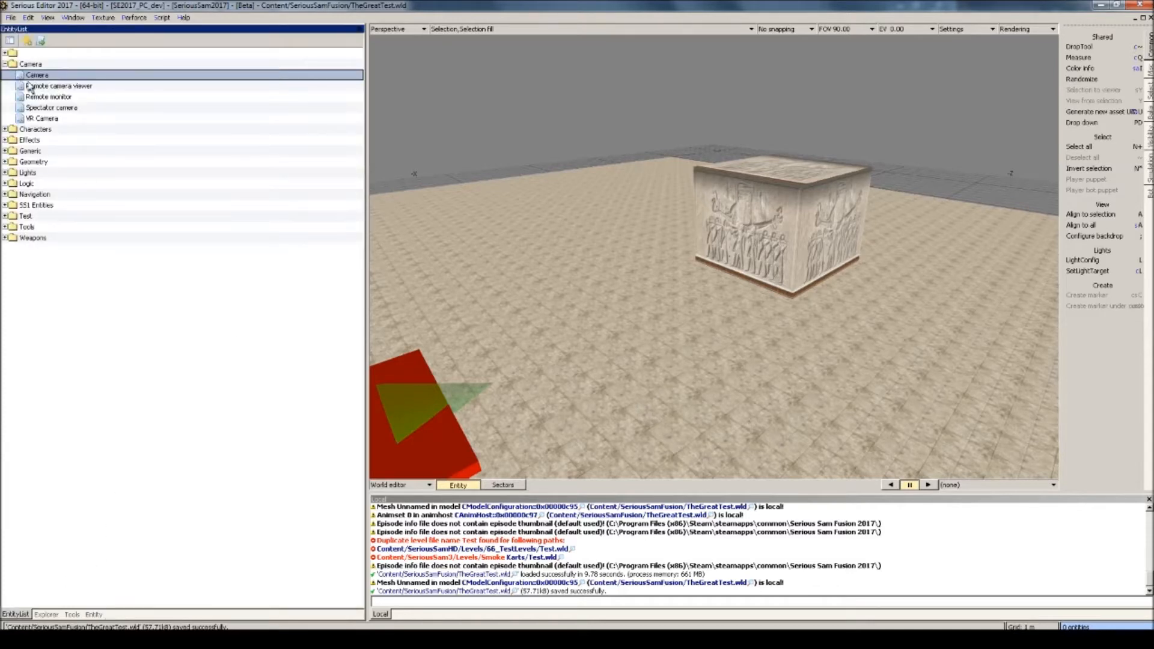
pyautogui.moveTo(42, 76); pyautogui.dragTo(670, 313)
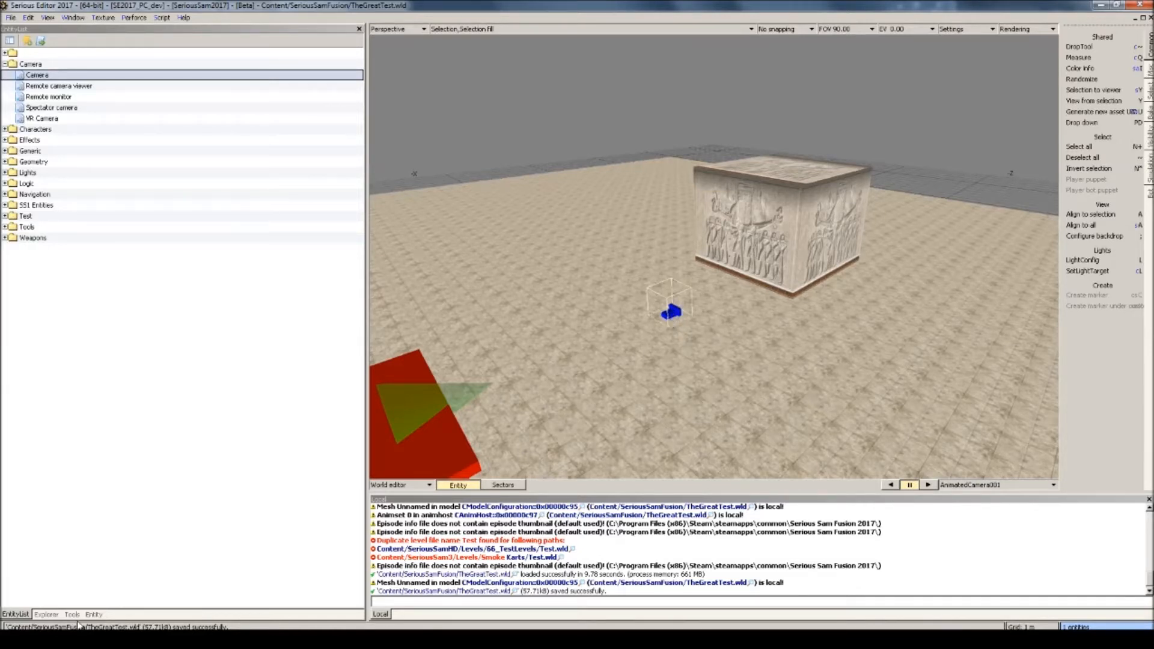
# In the camera's properties, enable Relative path and set the default FOV to 90 degrees
pyautogui.click(94, 615)
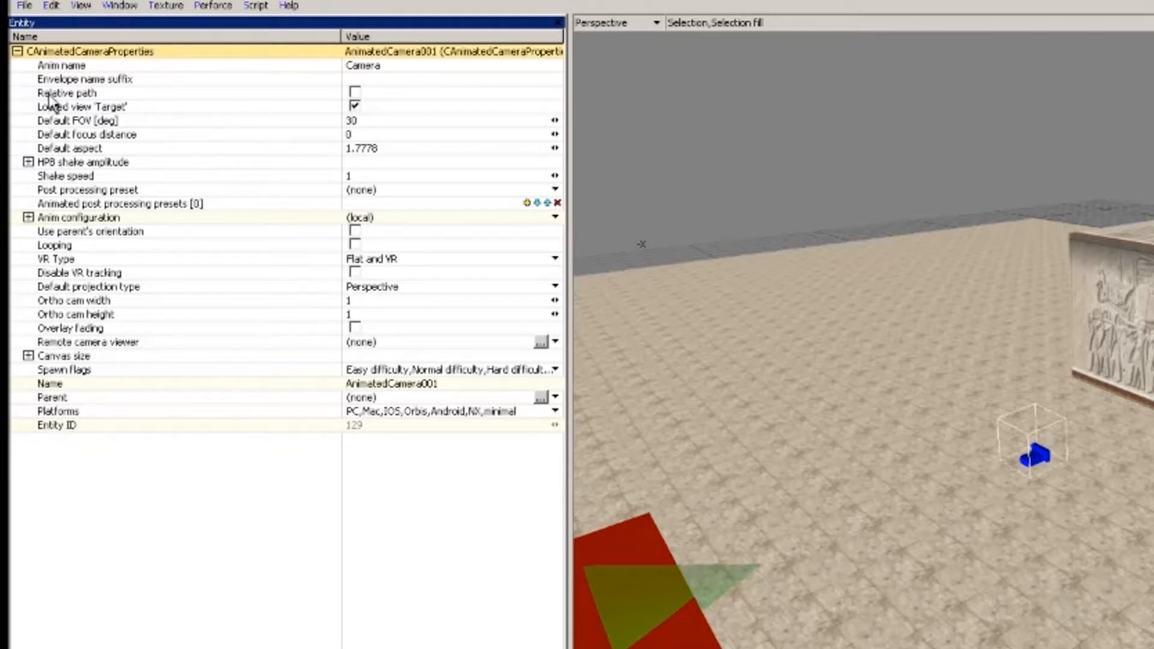
pyautogui.click(356, 92)
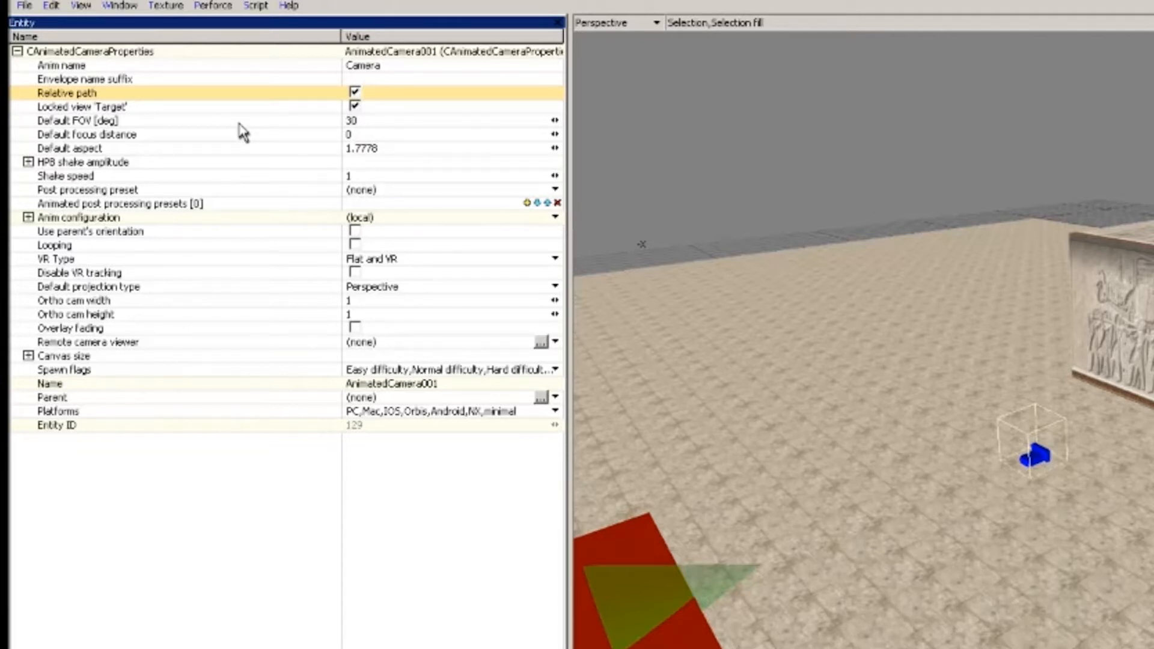
pyautogui.click(365, 120)
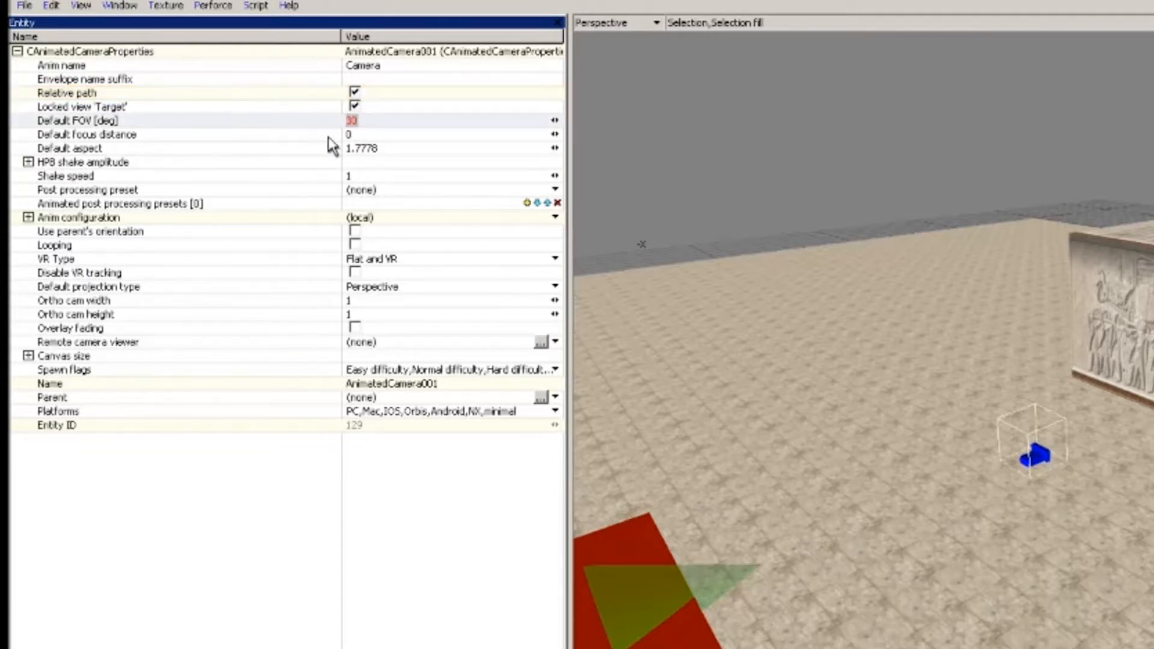
pyautogui.write('90')
pyautogui.click(322, 142)
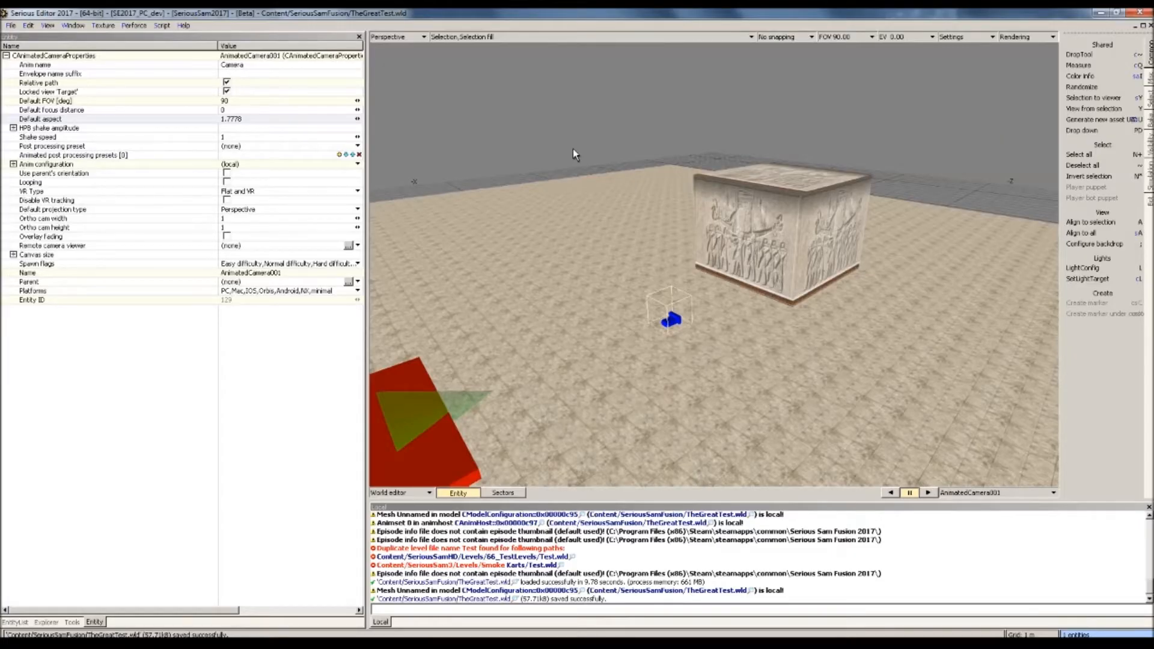
# Switch the camera to the animation editor and create a new animset named Animations
pyautogui.press('F7')
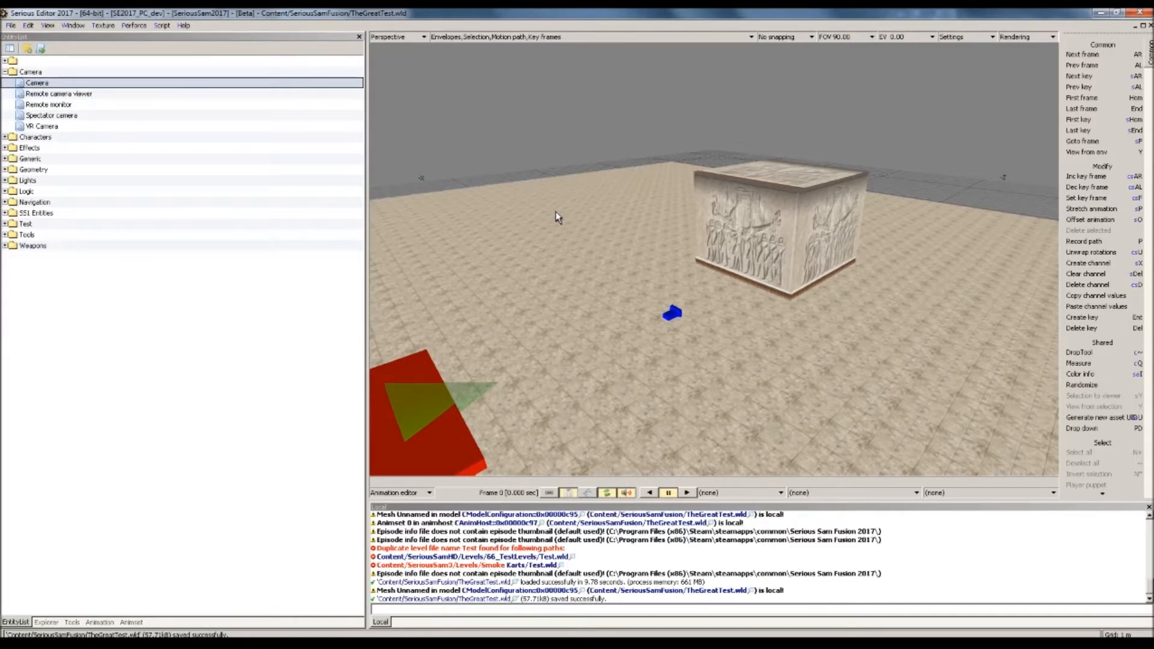
pyautogui.click(761, 493)
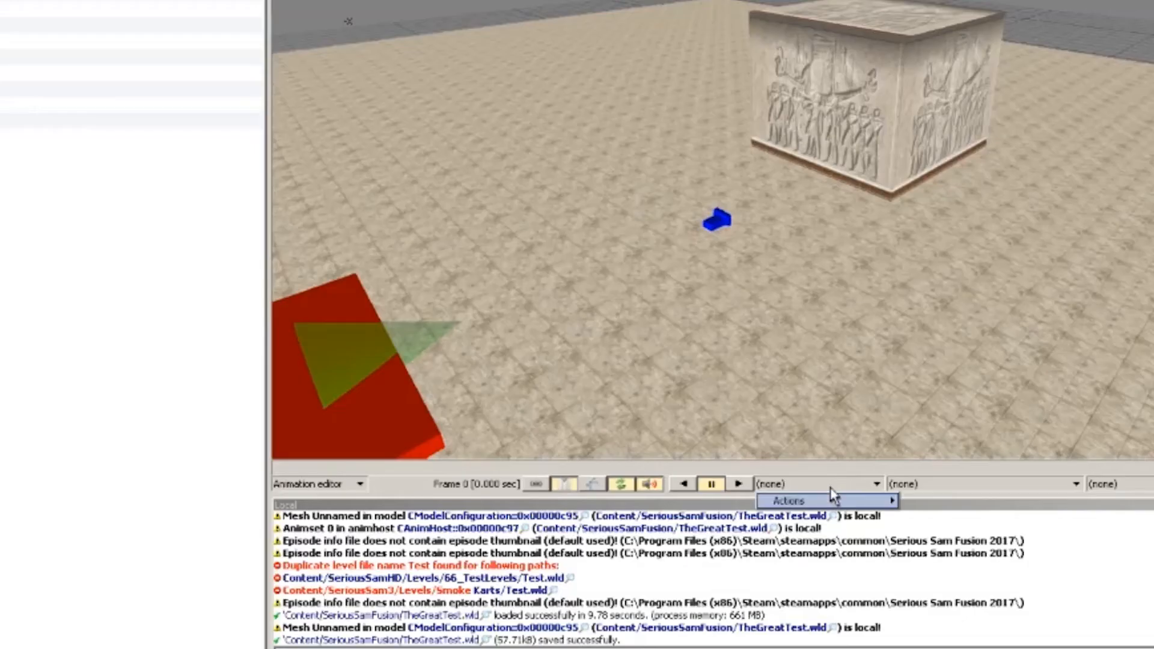
pyautogui.moveTo(775, 505)
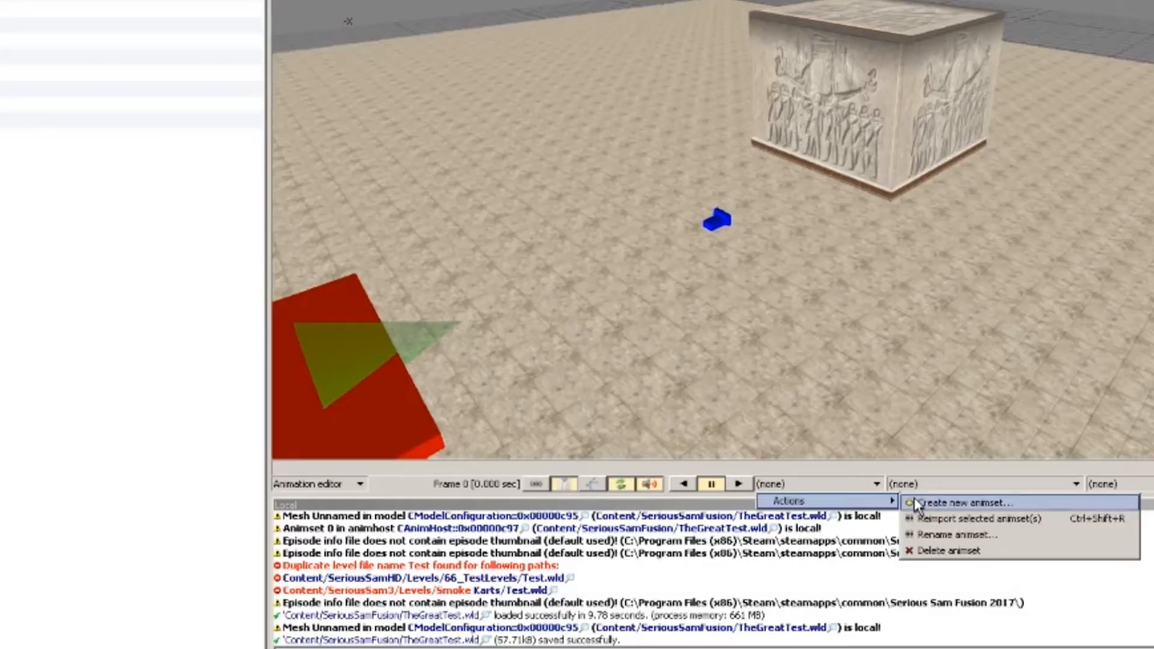
pyautogui.click(915, 504)
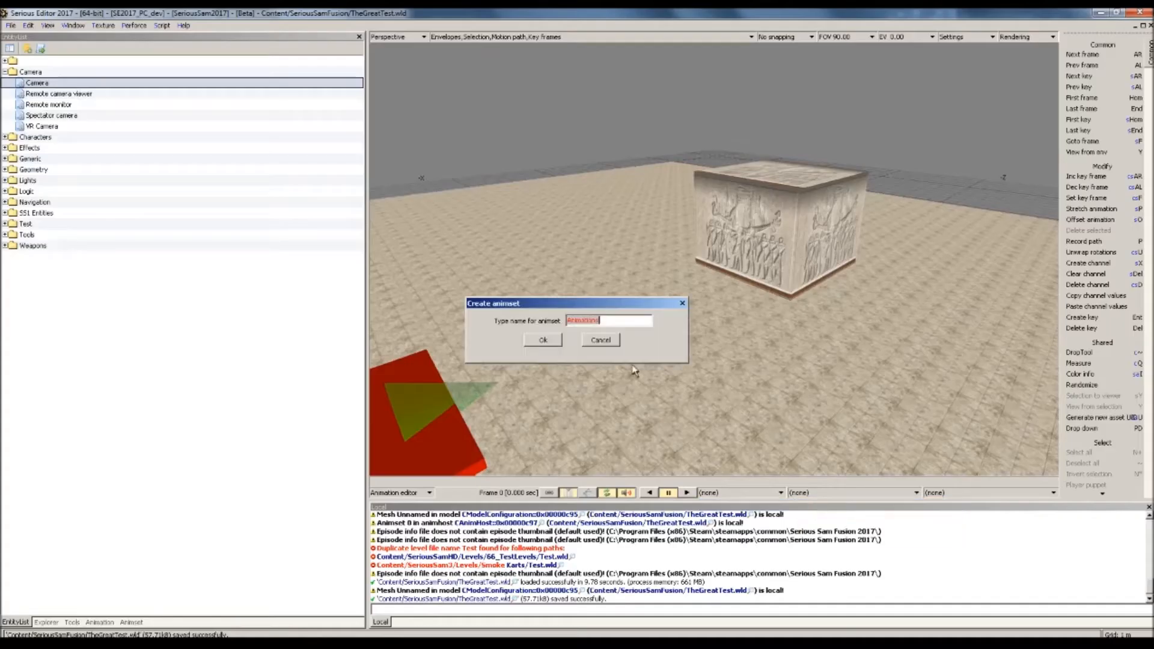
pyautogui.click(538, 272)
# Create a new animation named CircleAround in the Animations animset
pyautogui.click(833, 494)
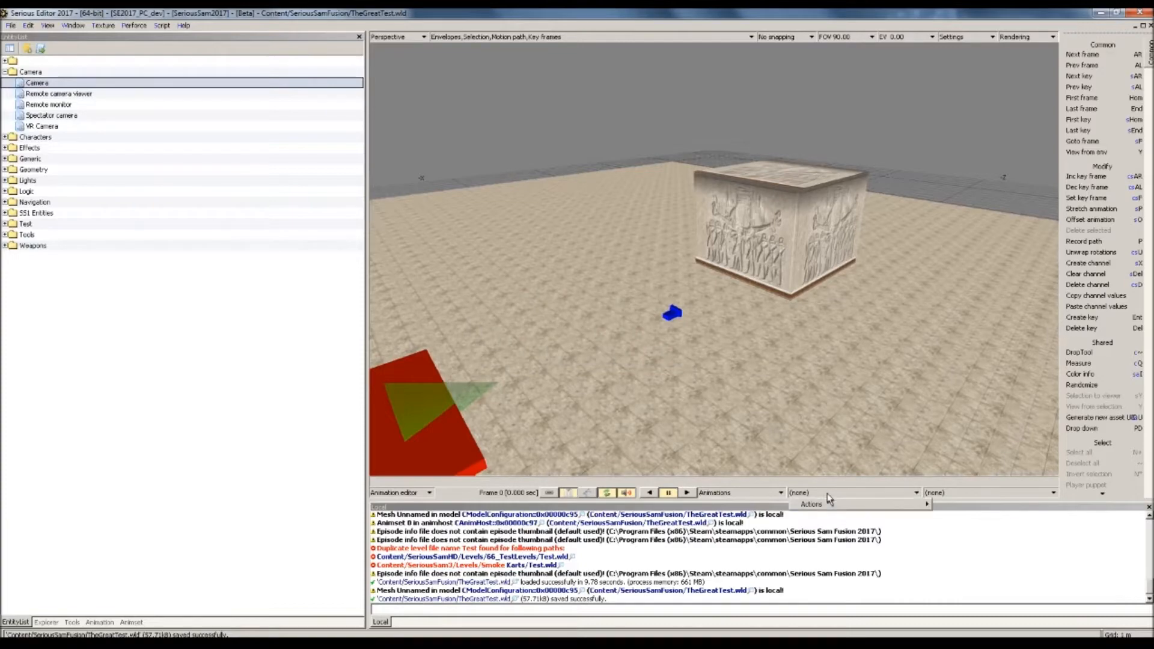
pyautogui.moveTo(834, 505)
pyautogui.click(968, 518)
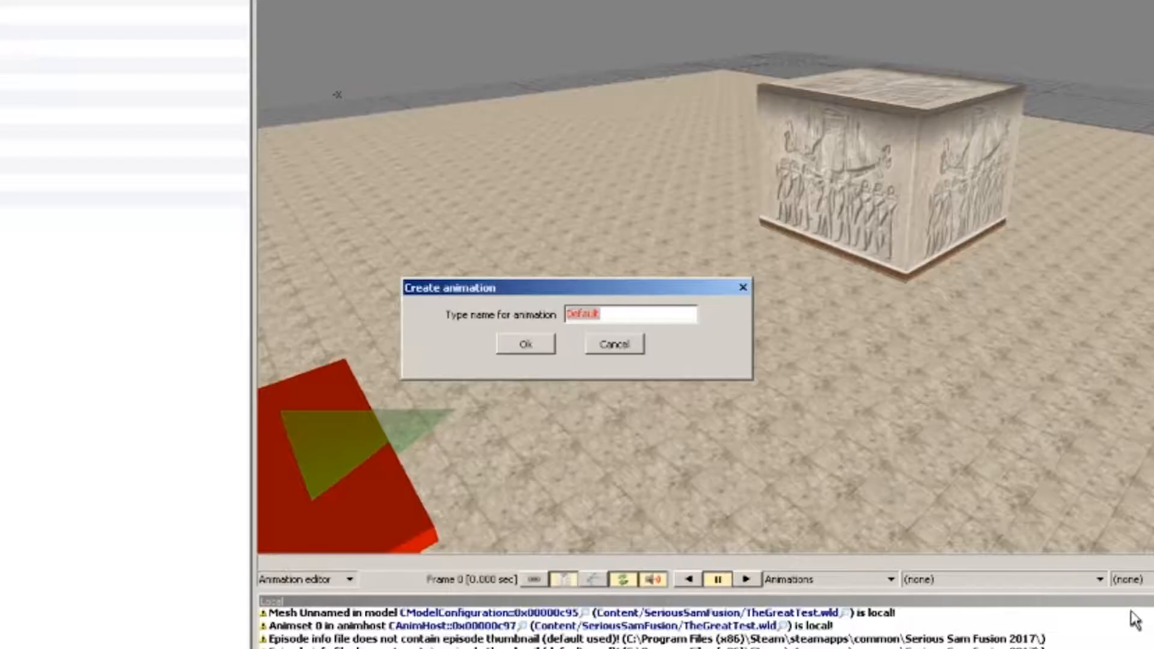
pyautogui.write('CircleAround')
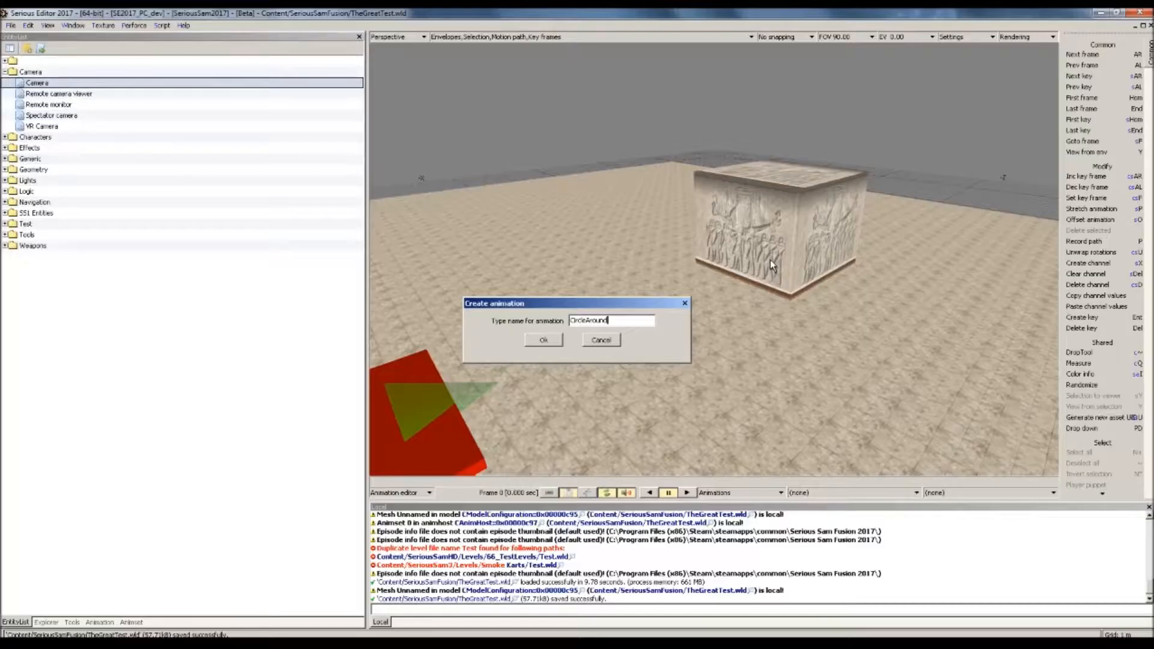
pyautogui.press('Return')
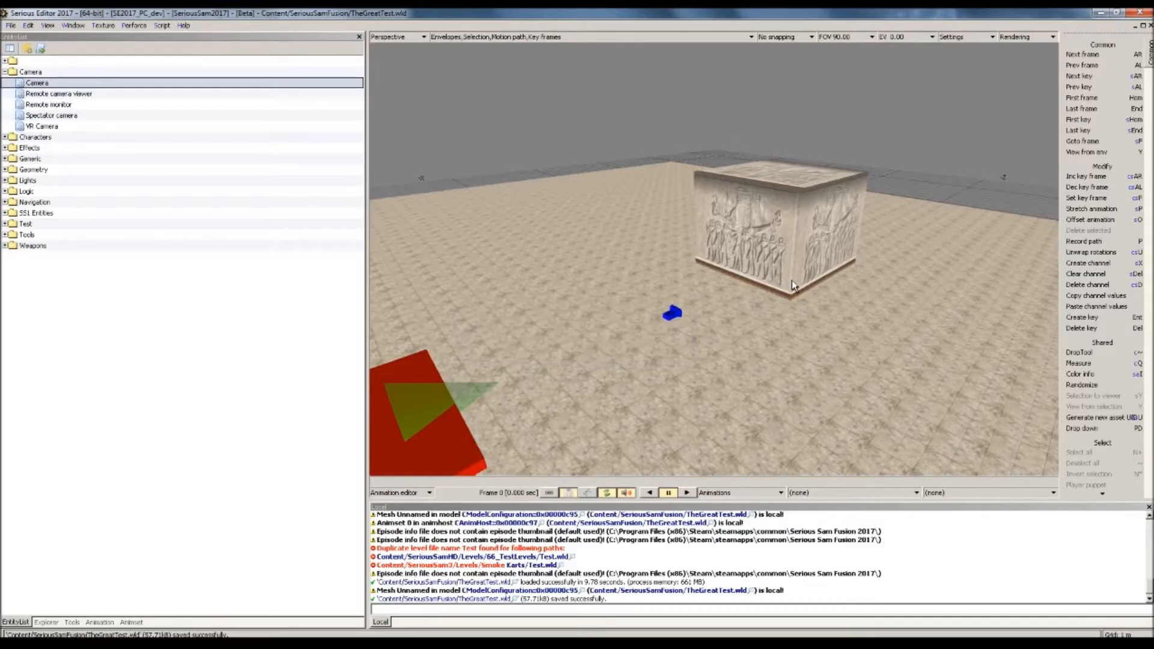
# Add the Camera envelope to the CircleAround animation through Manage envelopes
pyautogui.click(1145, 580)
pyautogui.moveTo(947, 519)
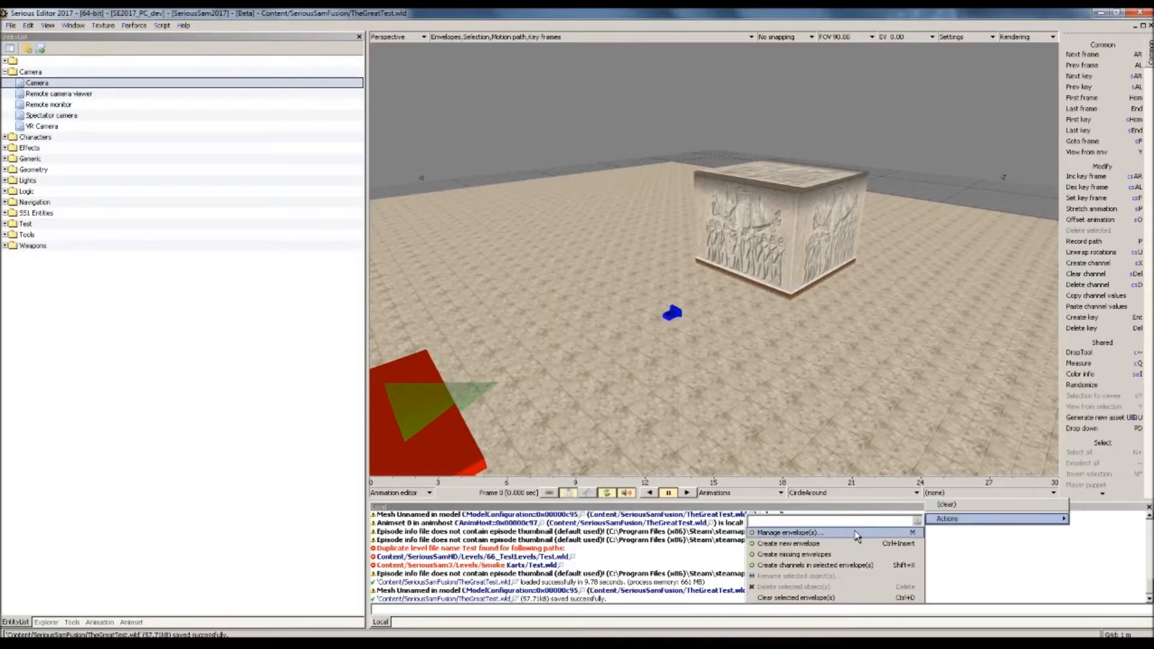
pyautogui.click(878, 528)
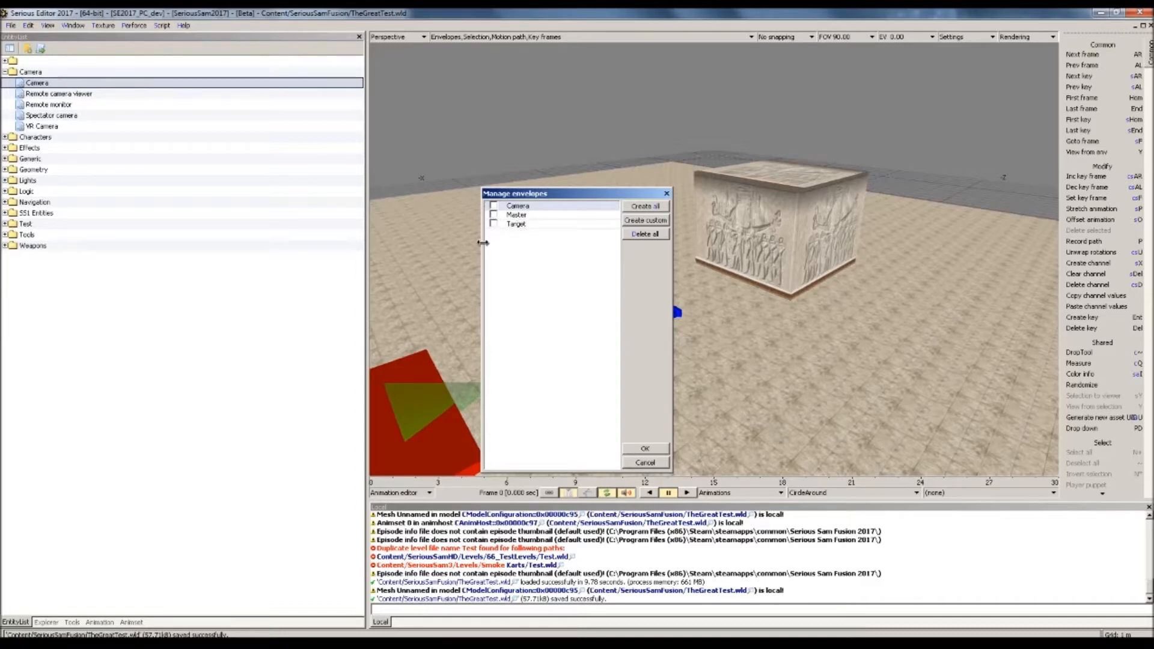
pyautogui.click(494, 207)
pyautogui.click(645, 448)
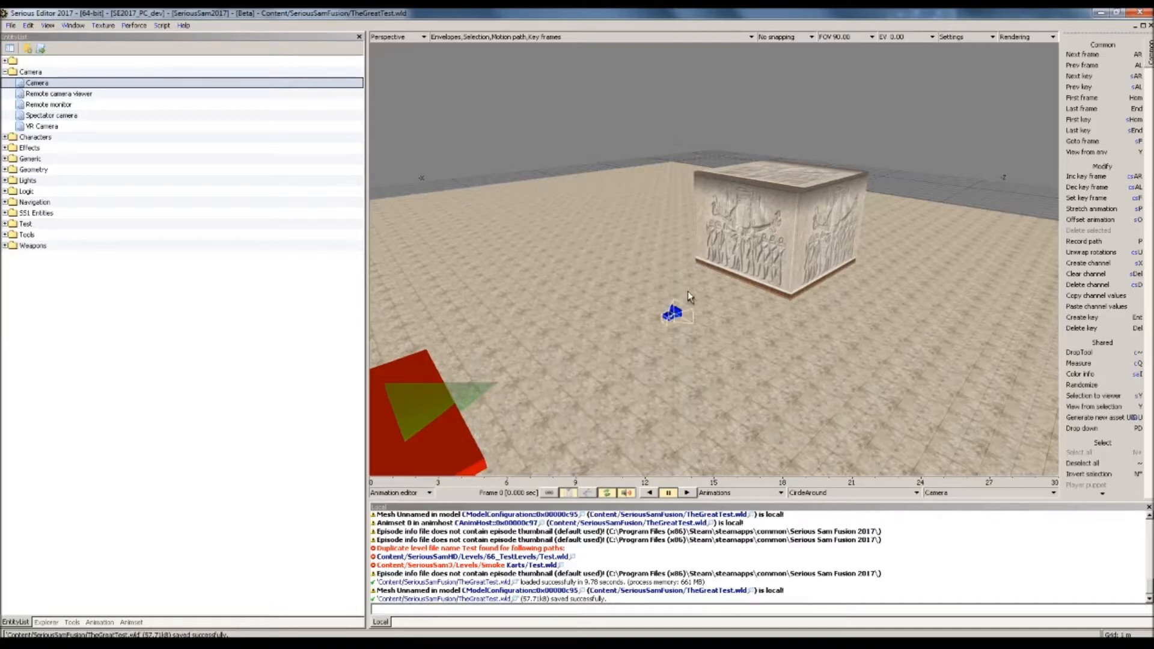
# Create the first key of the Camera envelope at frame 0 with all channels included
pyautogui.press('w')
pyautogui.moveTo(683, 307); pyautogui.dragTo(646, 329, button='right')
pyautogui.press('s')
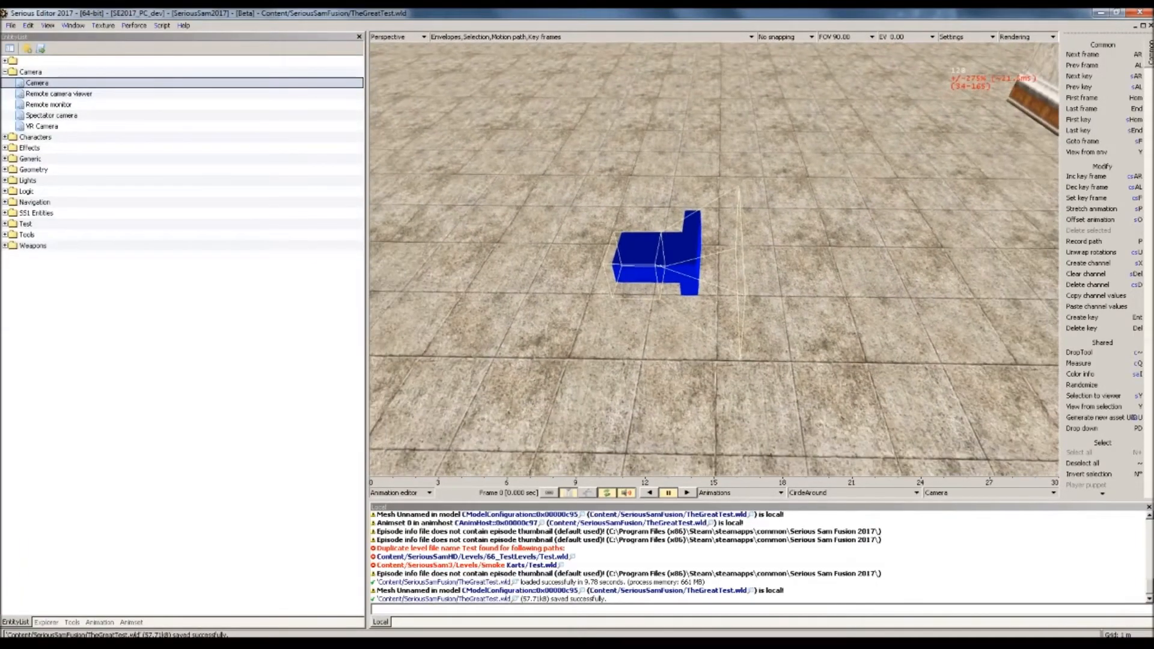
pyautogui.moveTo(638, 269)
pyautogui.mouseDown(button='right')
pyautogui.moveTo(667, 268)
pyautogui.moveTo(655, 269)
pyautogui.mouseUp(button='right')
pyautogui.moveTo(769, 239); pyautogui.dragTo(812, 240, button='right')
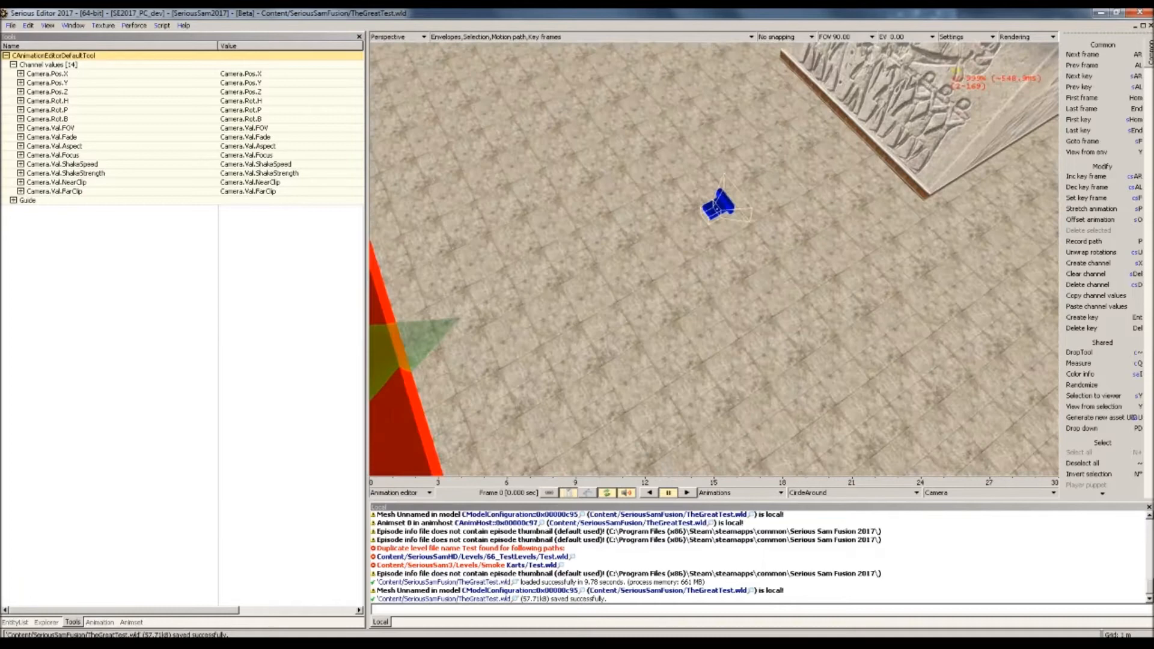
pyautogui.moveTo(698, 202); pyautogui.dragTo(701, 184, button='right')
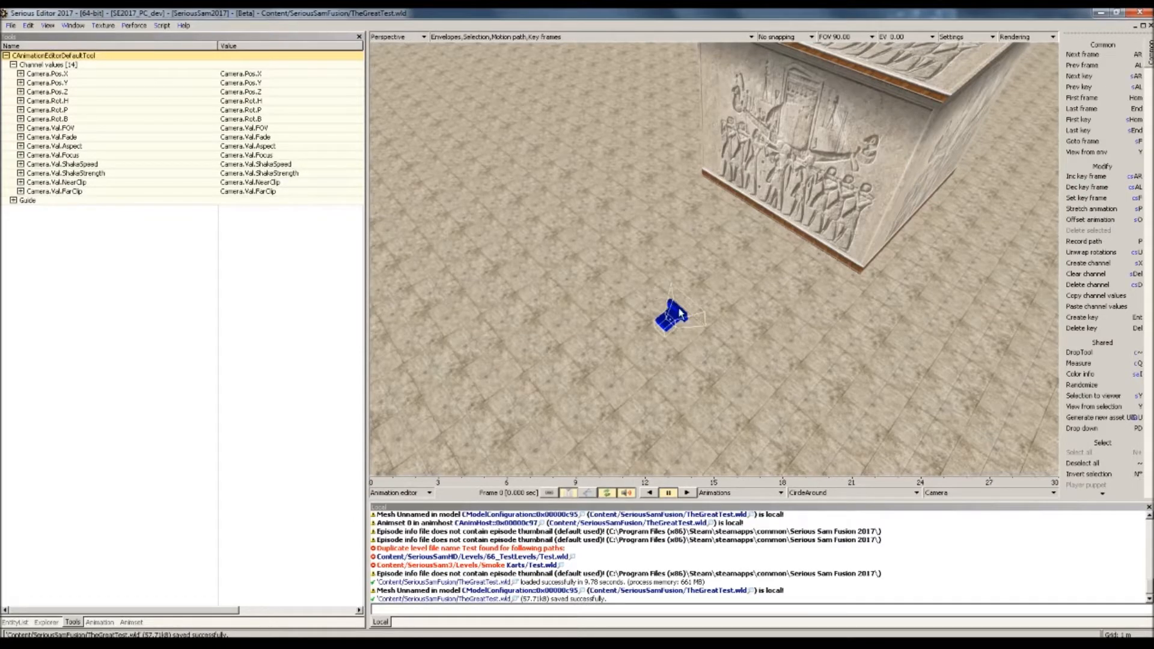
pyautogui.press('Return')
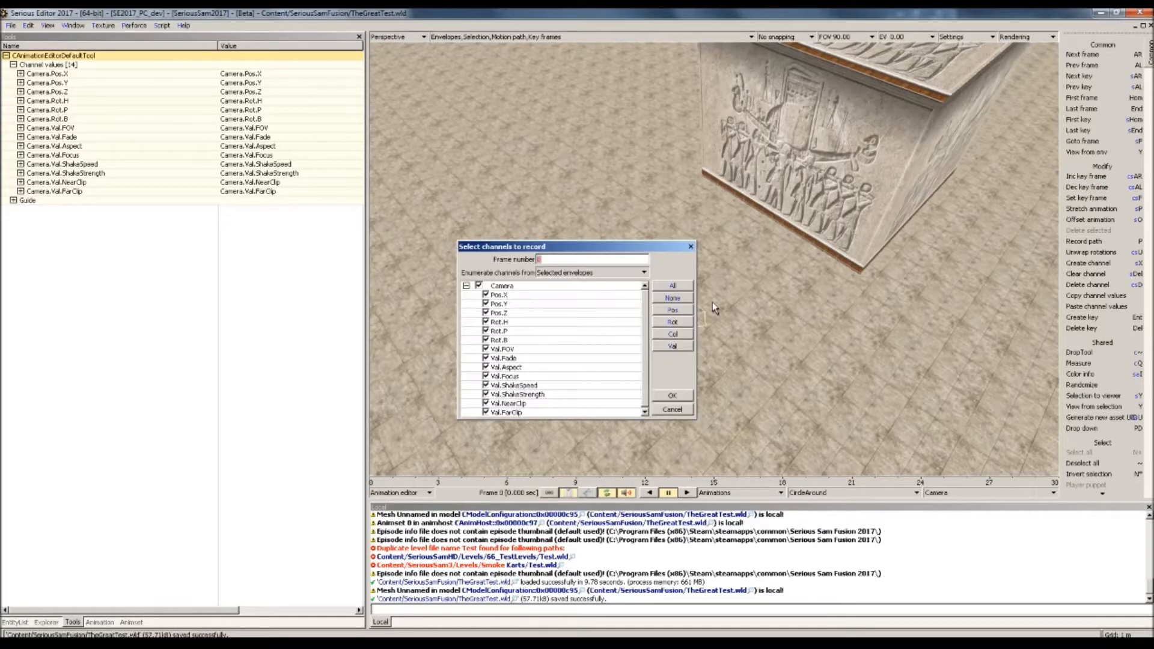
pyautogui.click(681, 397)
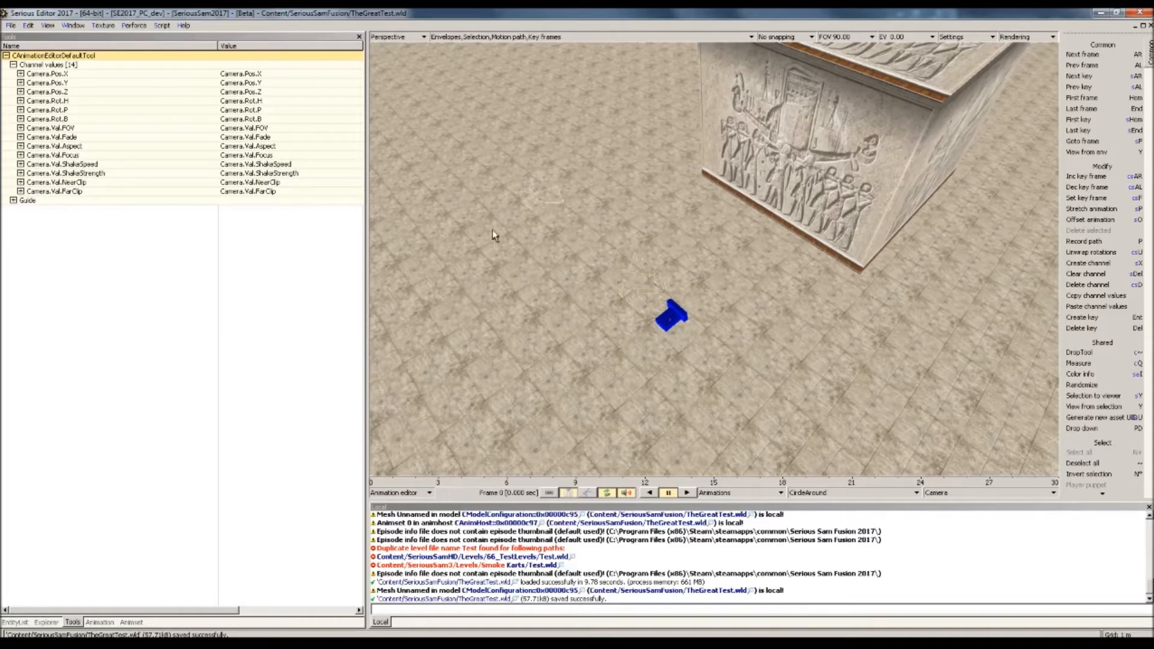
# Move and rotate the Camera envelope at a new spot beside the stone block and record all its channels
pyautogui.click(510, 180)
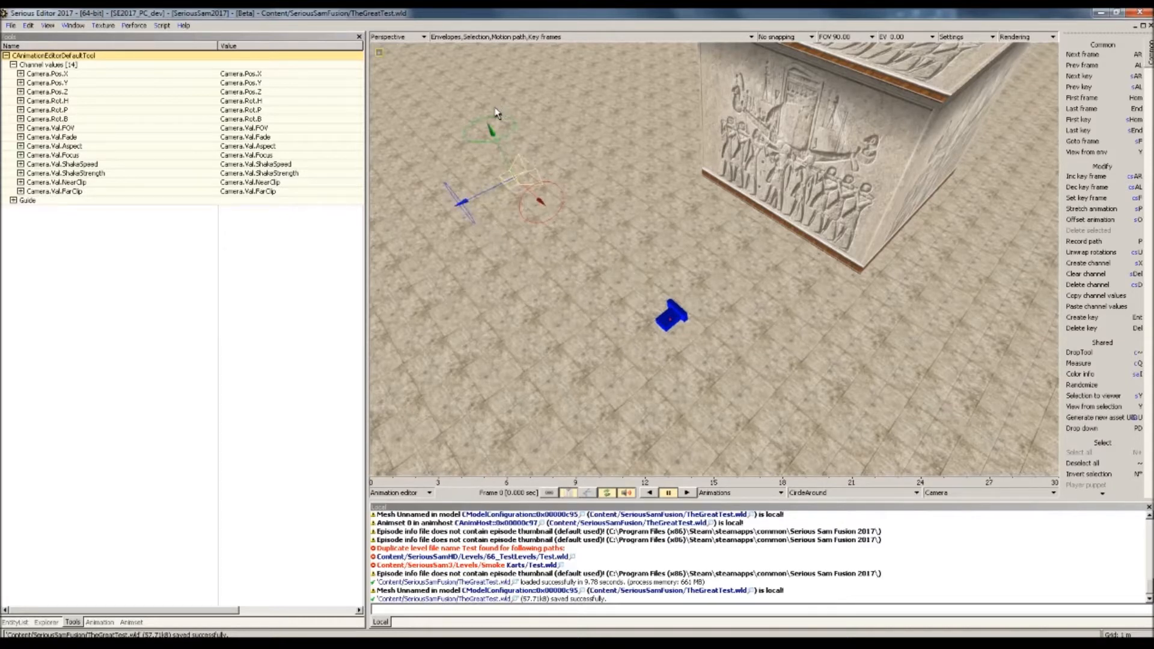
pyautogui.moveTo(521, 180)
pyautogui.mouseDown()
pyautogui.moveTo(525, 193)
pyautogui.moveTo(536, 186)
pyautogui.mouseUp()
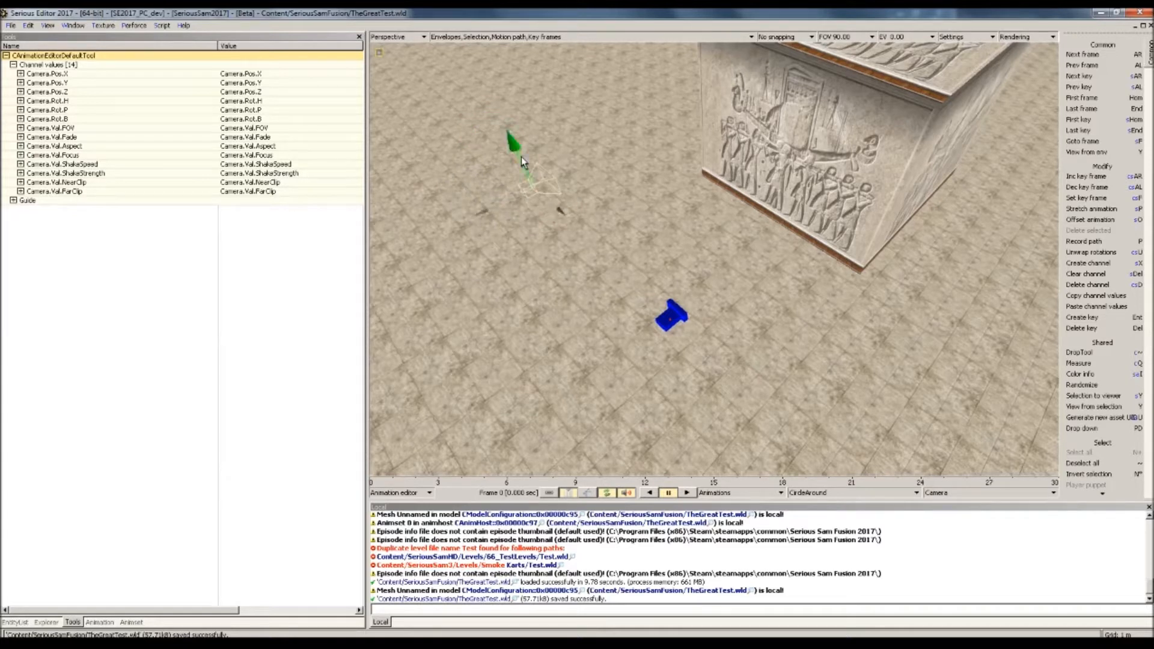
pyautogui.click(530, 162)
pyautogui.moveTo(511, 122); pyautogui.dragTo(546, 122)
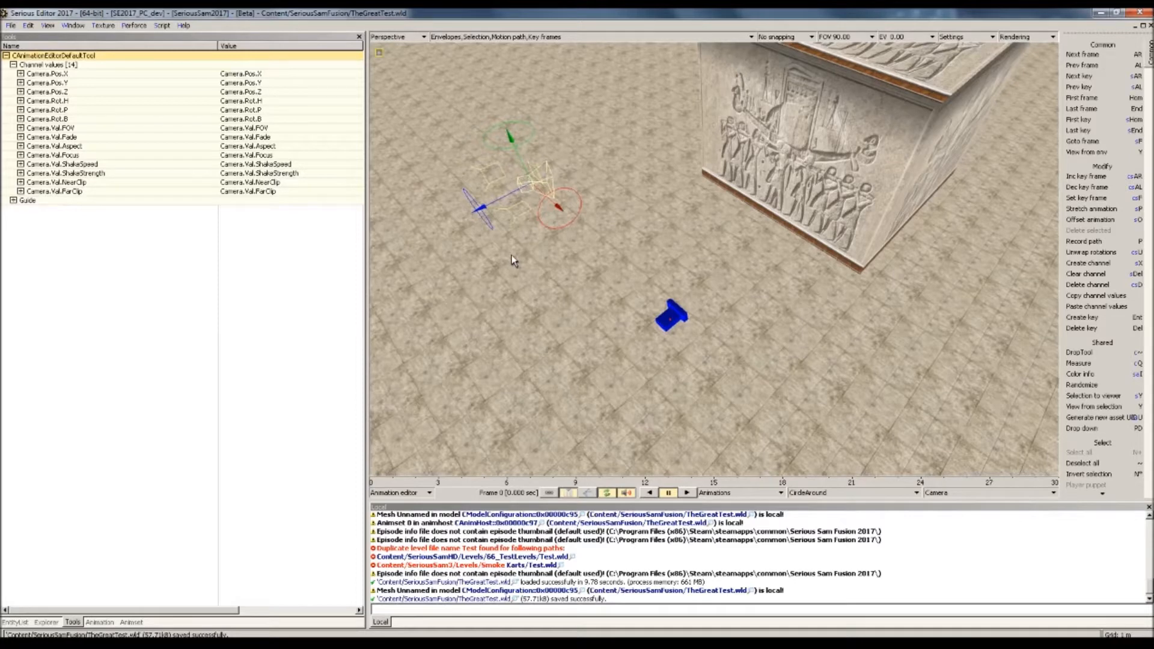
pyautogui.press('p')
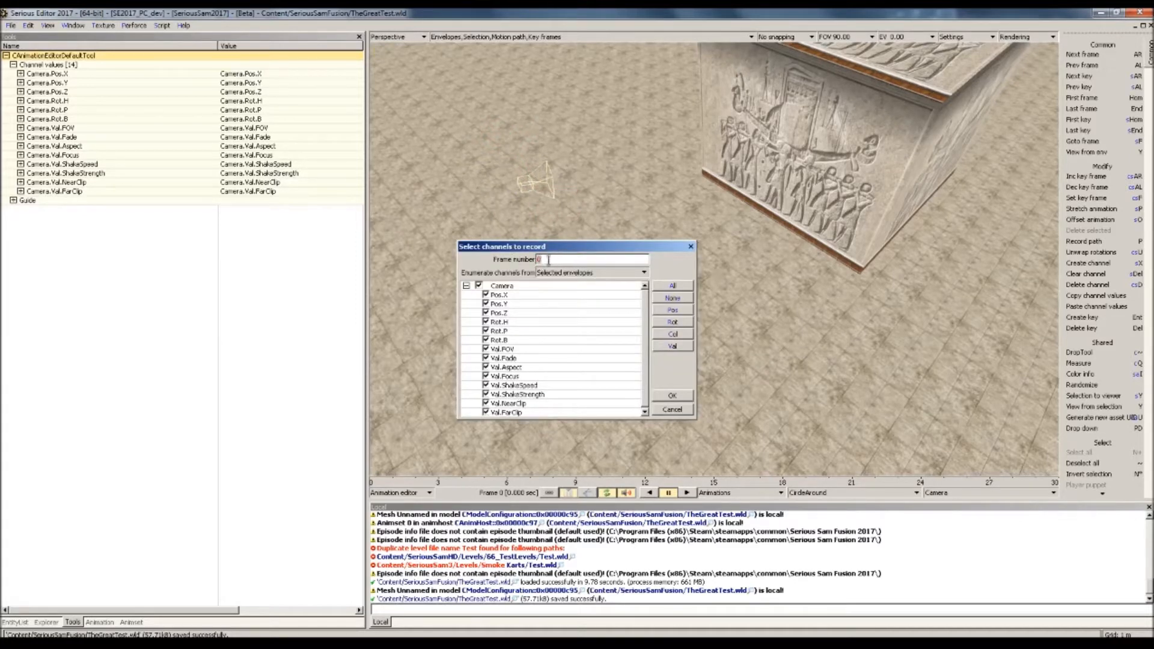
pyautogui.click(672, 395)
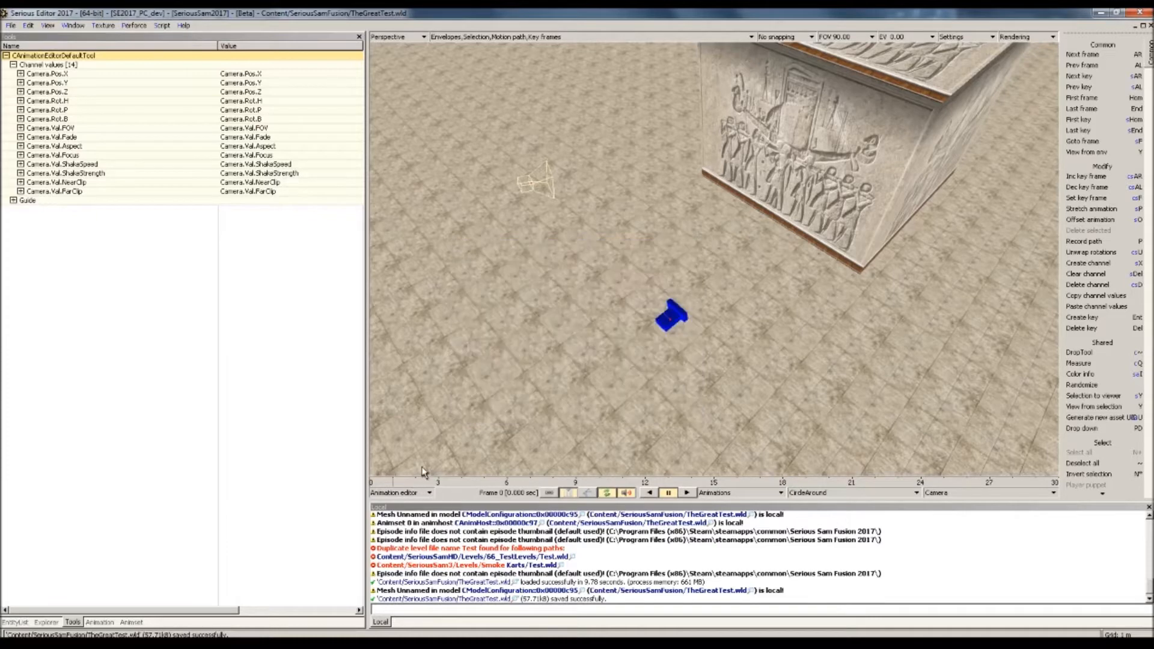
# Move the Camera envelope to further positions around the stone block, recording its path at each one
pyautogui.moveTo(641, 397); pyautogui.dragTo(565, 400, button='middle')
pyautogui.moveTo(787, 256); pyautogui.dragTo(768, 242, button='middle')
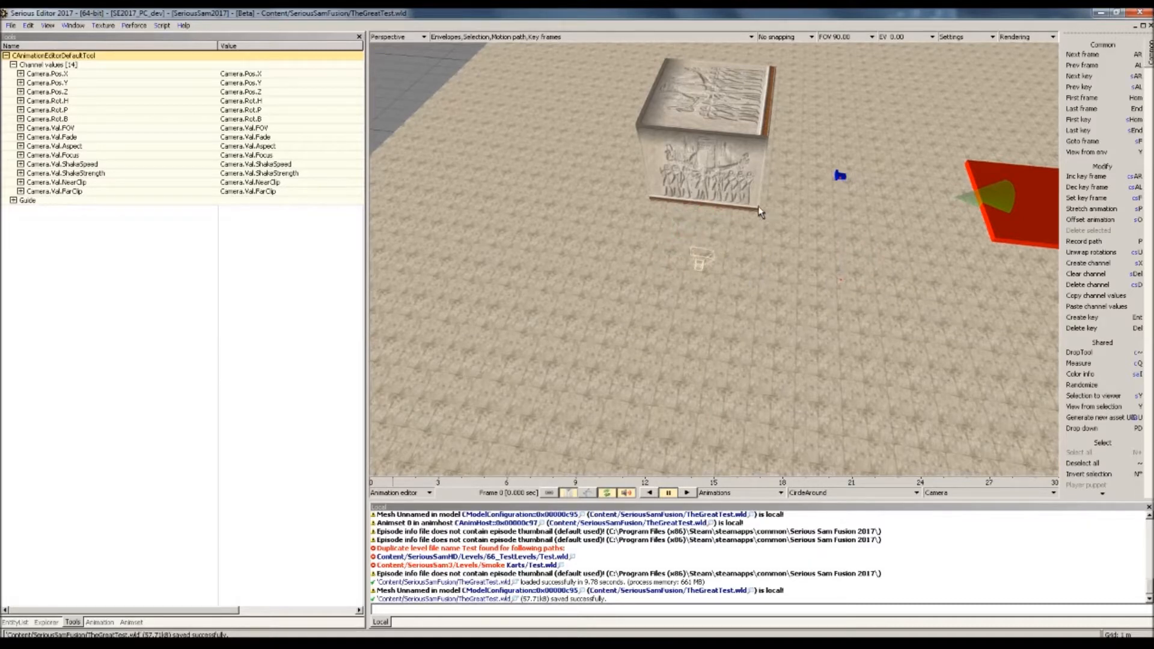
pyautogui.moveTo(457, 422); pyautogui.dragTo(700, 239)
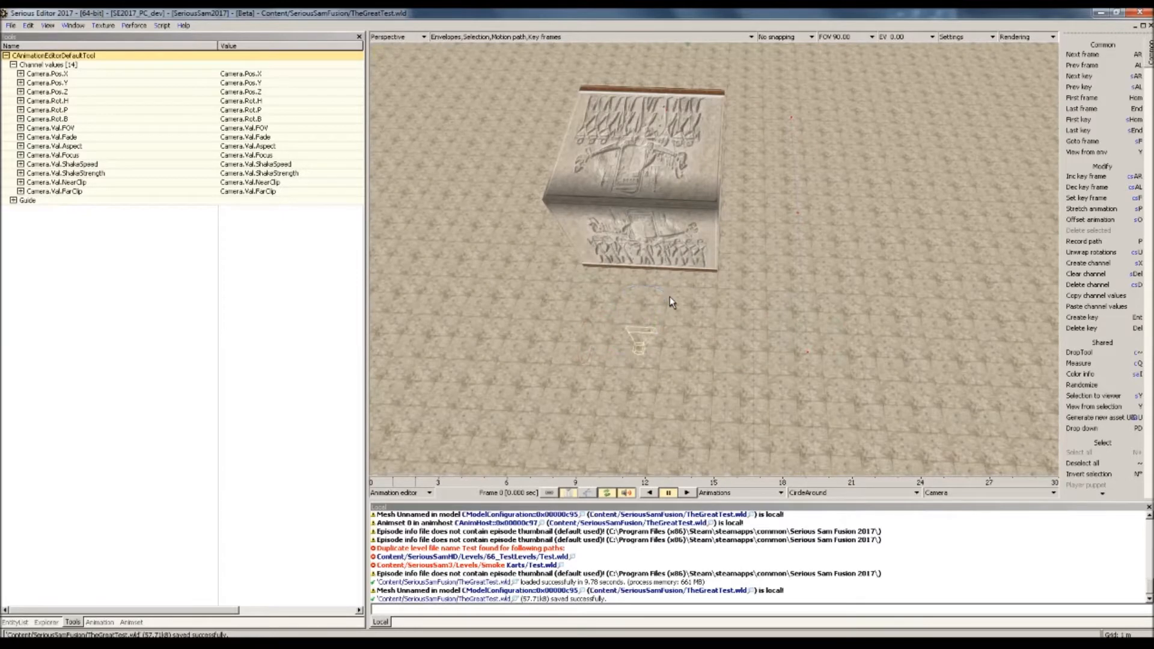
pyautogui.moveTo(456, 421); pyautogui.dragTo(701, 239)
pyautogui.moveTo(457, 422); pyautogui.dragTo(701, 239)
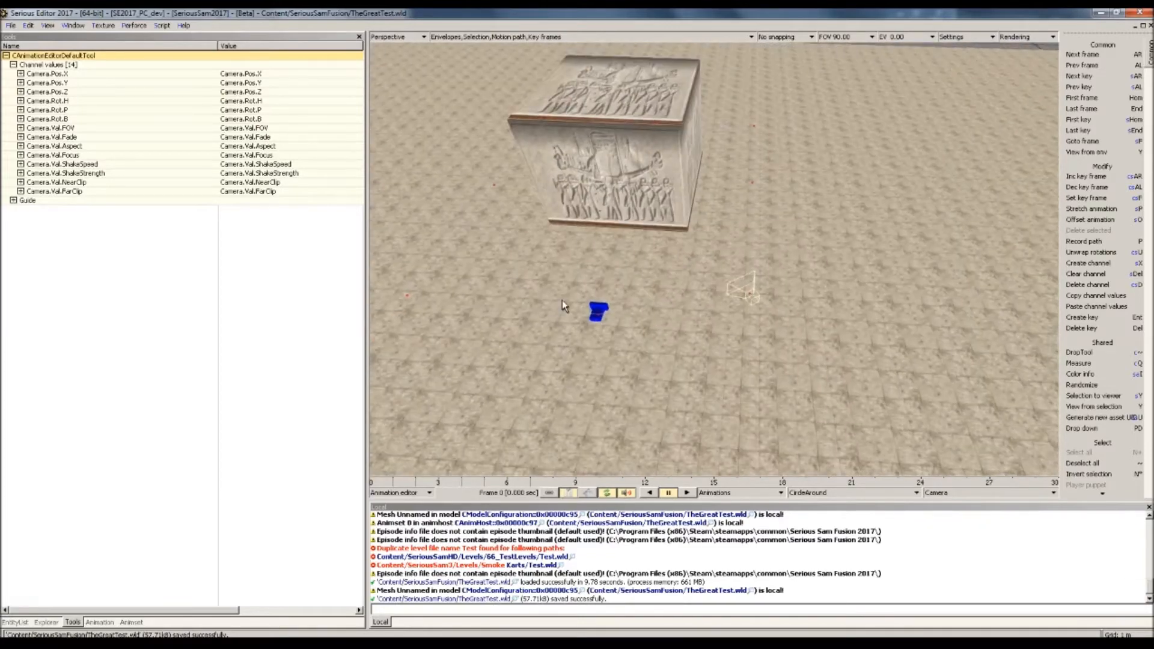
# Bring the Camera envelope back to the camera entity's starting spot and record all its channels to close the circle
pyautogui.moveTo(561, 301); pyautogui.dragTo(662, 236, button='right')
pyautogui.press('w')
pyautogui.press('s')
pyautogui.press('a')
pyautogui.press('w')
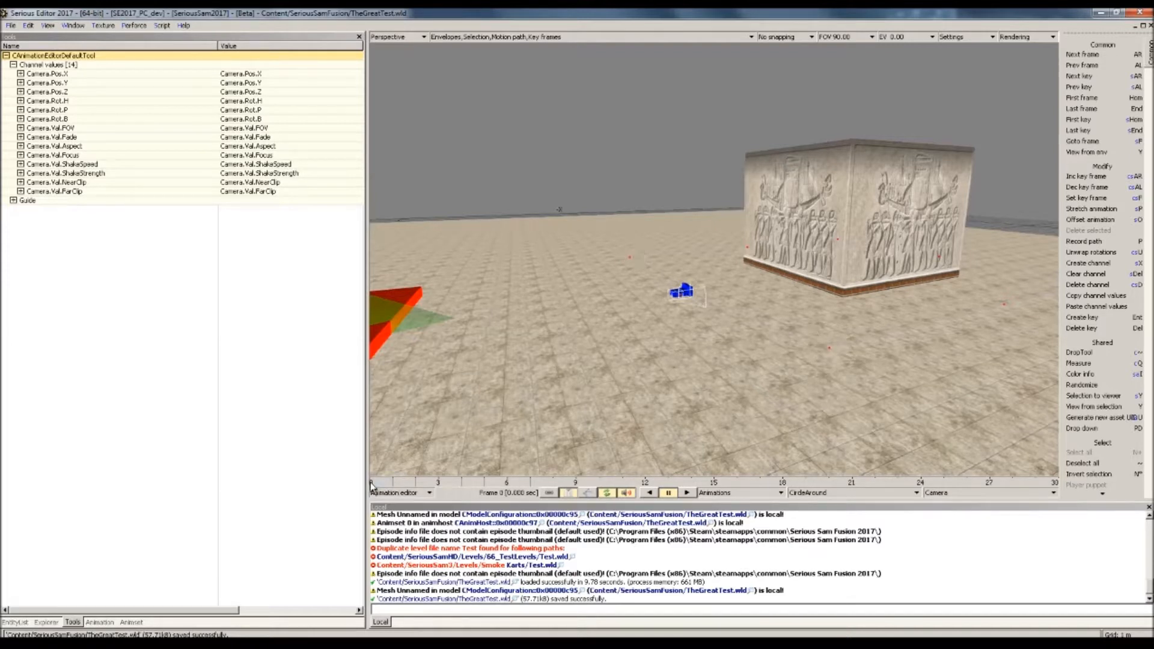
pyautogui.press('p')
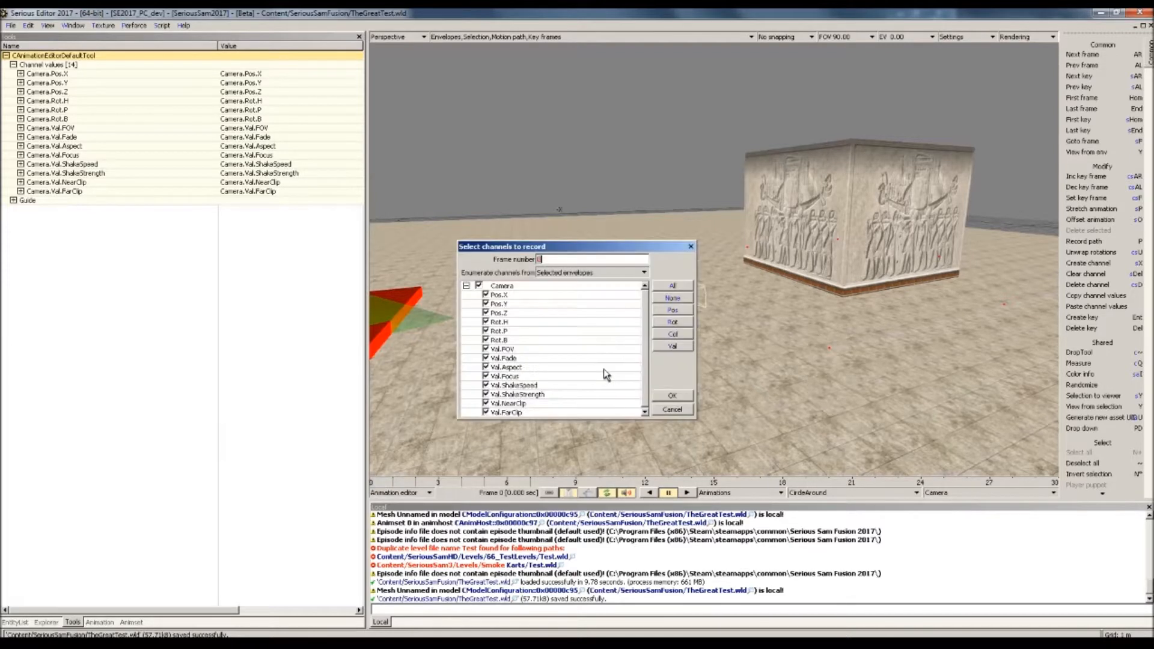
pyautogui.click(672, 395)
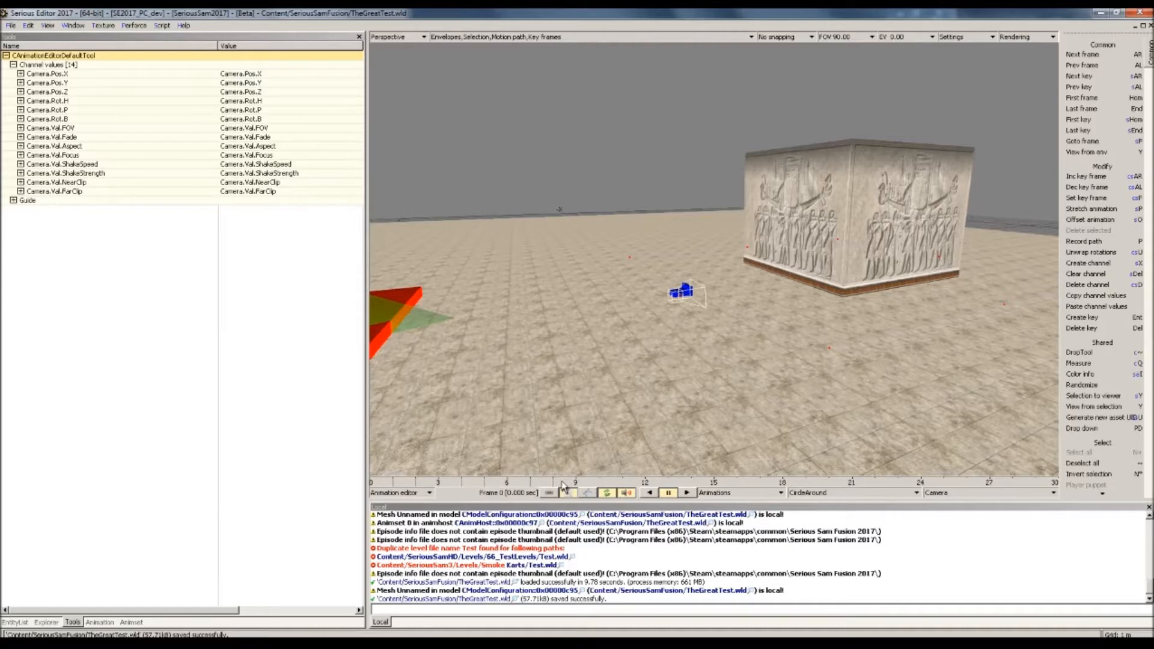
# Set the CircleAround animation's last frame to 8 and its seconds per frame to 0.5
pyautogui.moveTo(666, 344)
pyautogui.mouseDown(button='right')
pyautogui.moveTo(679, 341)
pyautogui.moveTo(665, 342)
pyautogui.mouseUp(button='right')
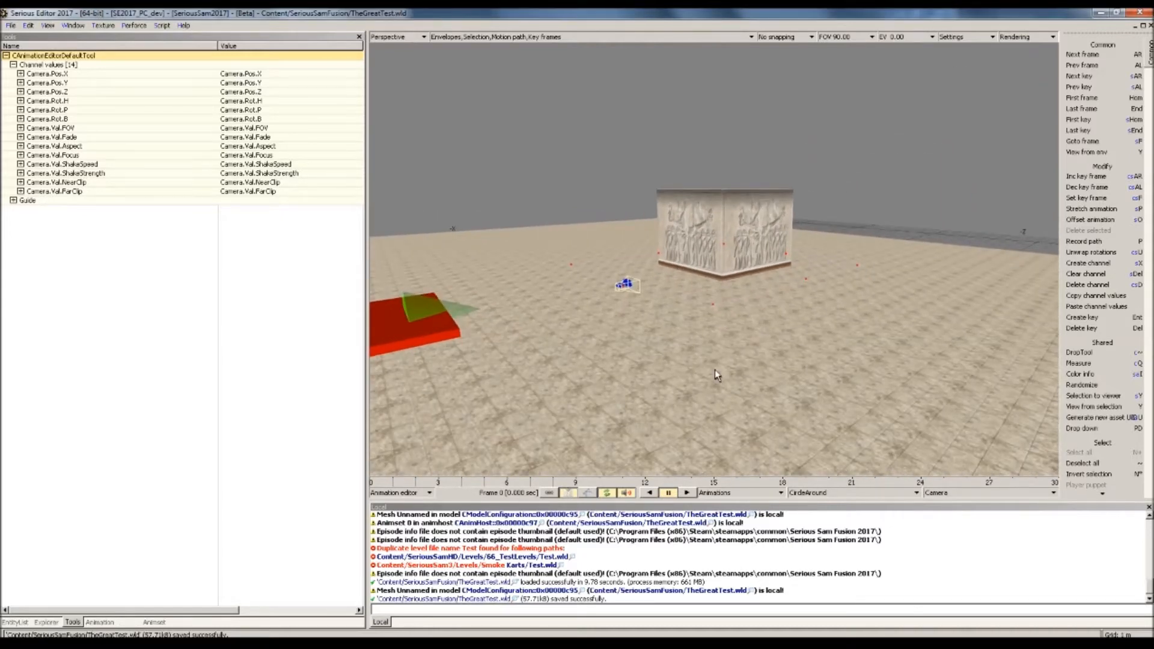
pyautogui.click(99, 623)
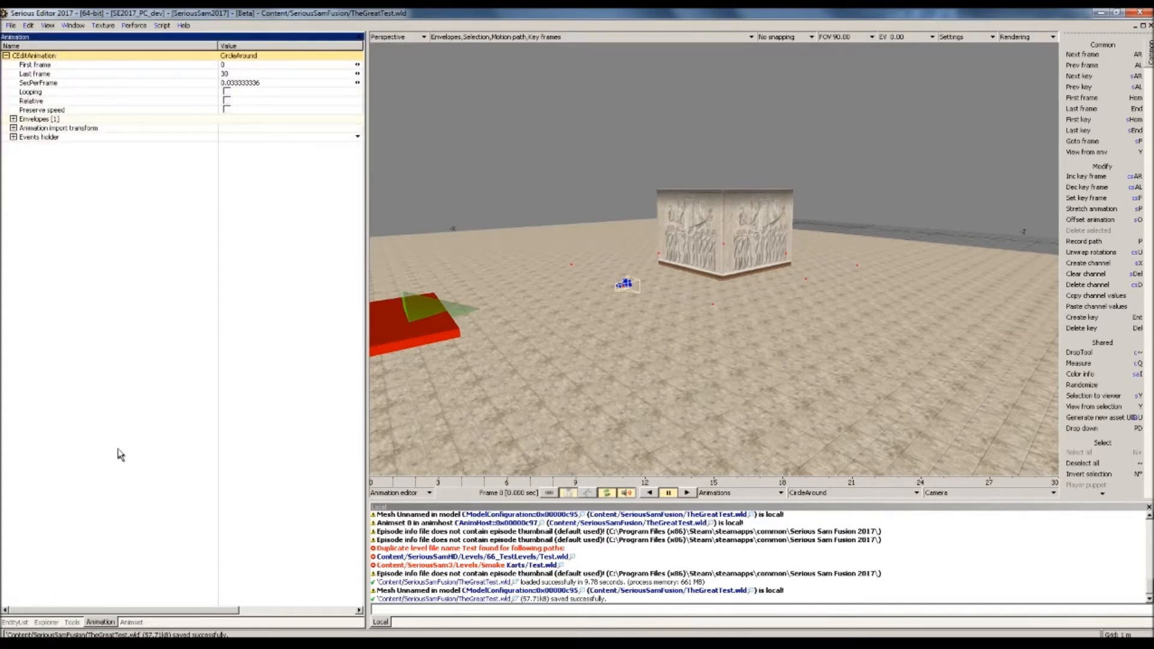
pyautogui.hotkey('alt', '1')
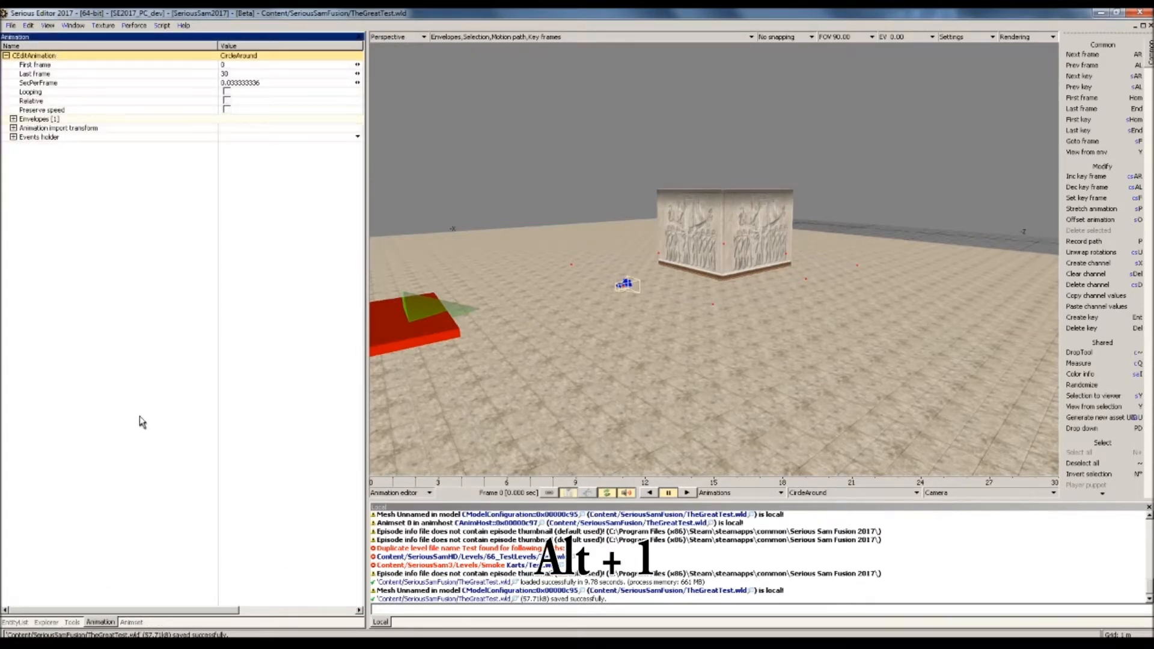
pyautogui.click(247, 73)
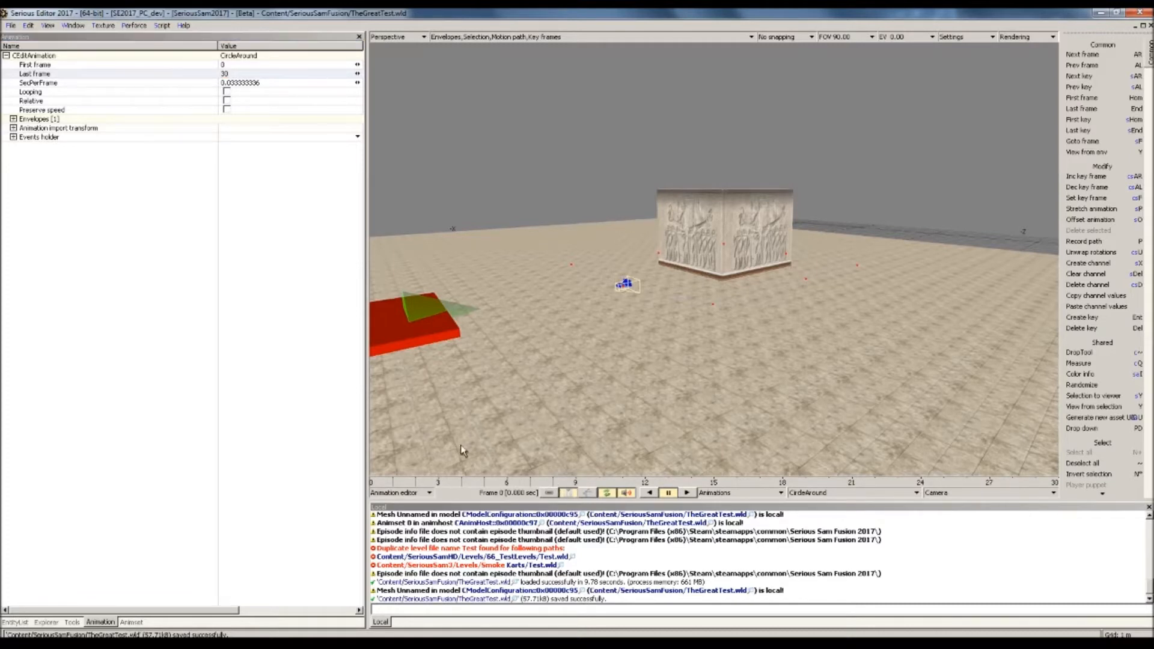
pyautogui.write('8')
pyautogui.press('Return')
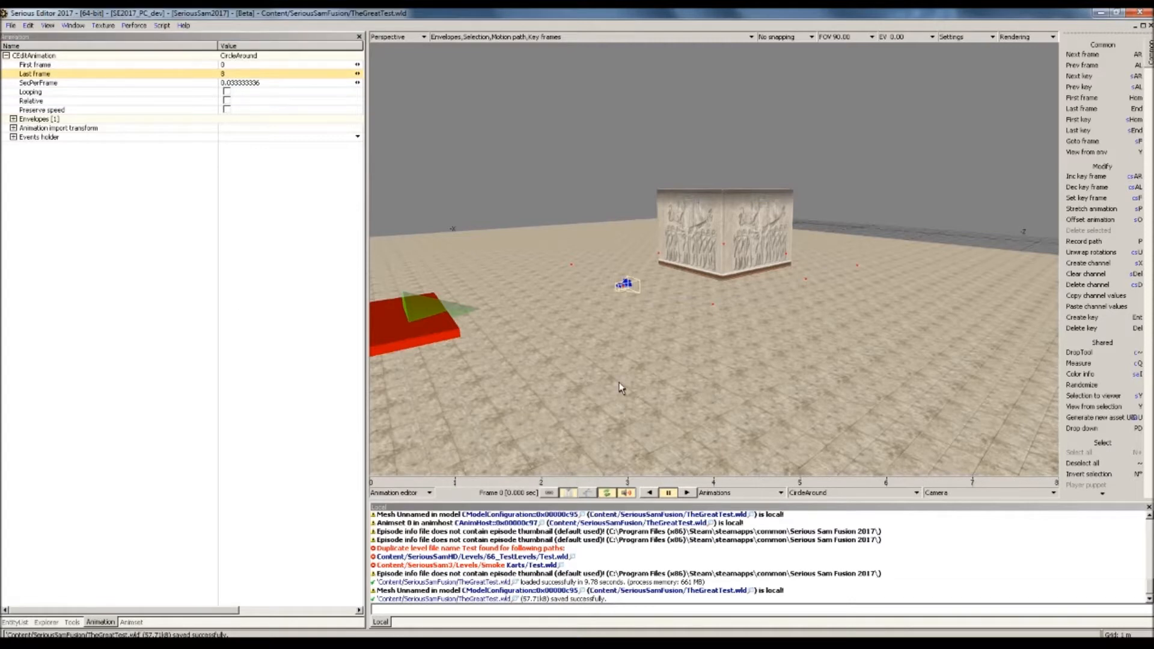
pyautogui.click(108, 83)
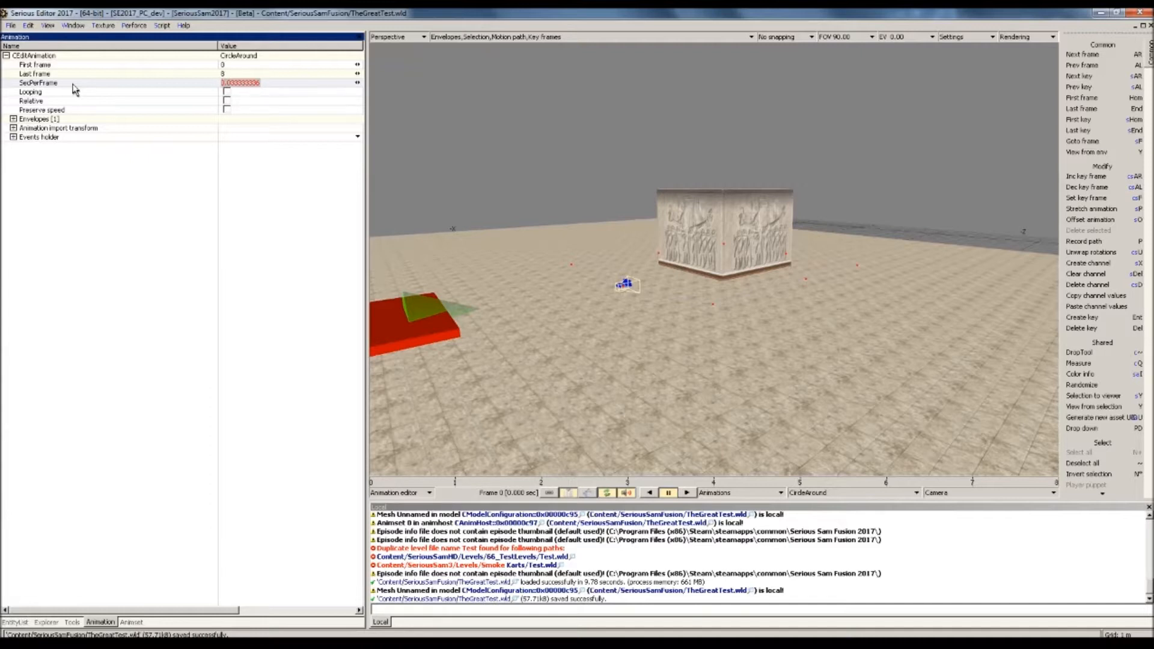
pyautogui.write('0.5')
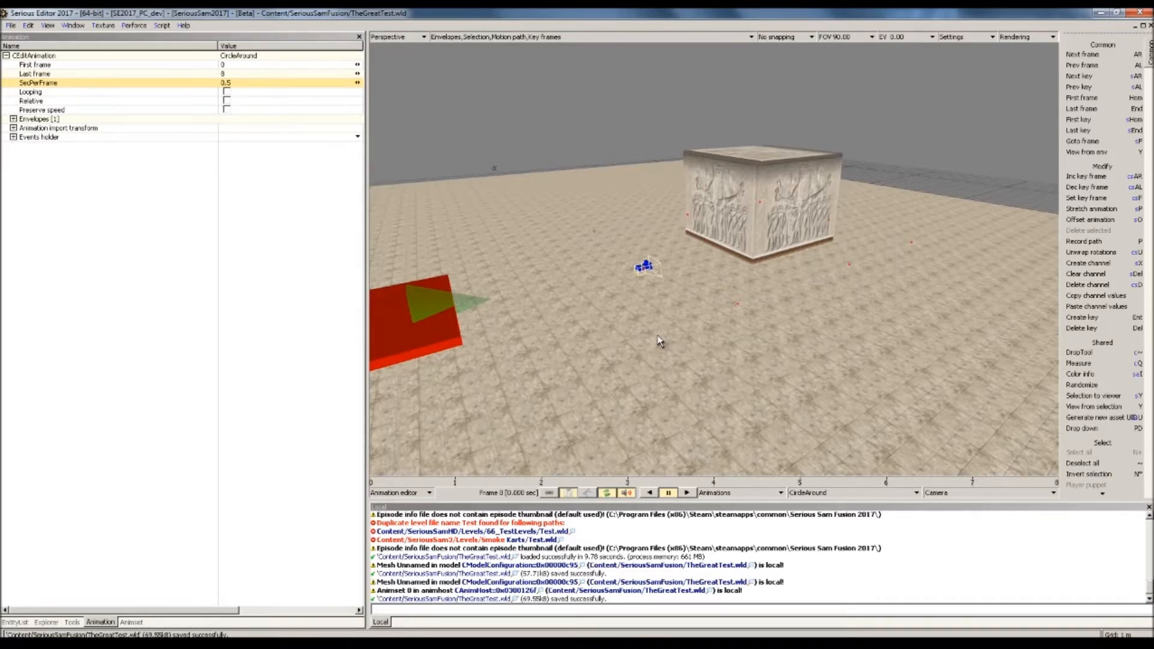
# Return to the world editor and place a Script entity from the Logic category beside the stone block
pyautogui.press('Escape')
pyautogui.click(21, 624)
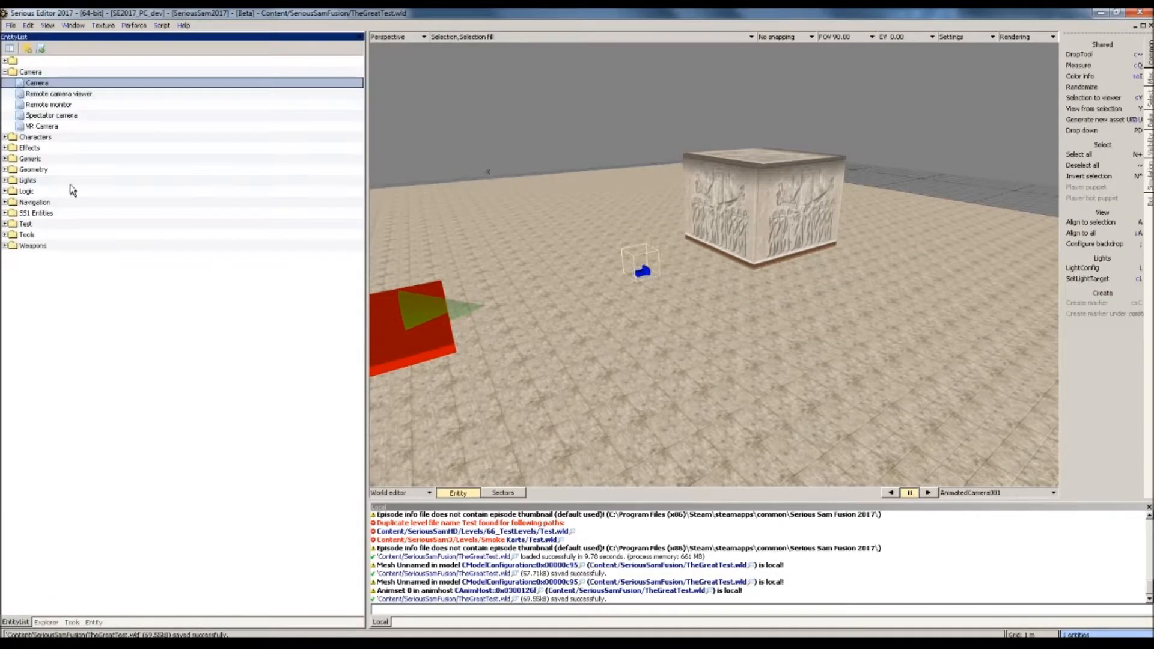
pyautogui.click(5, 72)
pyautogui.click(4, 137)
pyautogui.moveTo(51, 310); pyautogui.dragTo(795, 203)
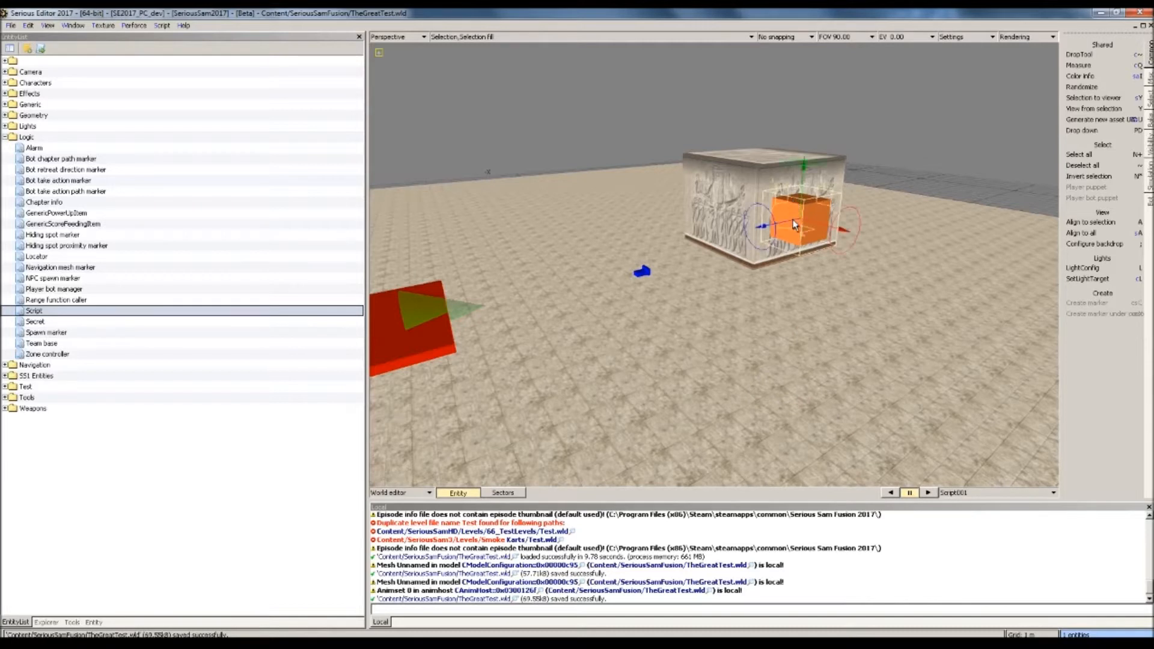
# Open the Script entity's code and write Camera:PlayAnimWait("CircleAround")
pyautogui.doubleClick(794, 226)
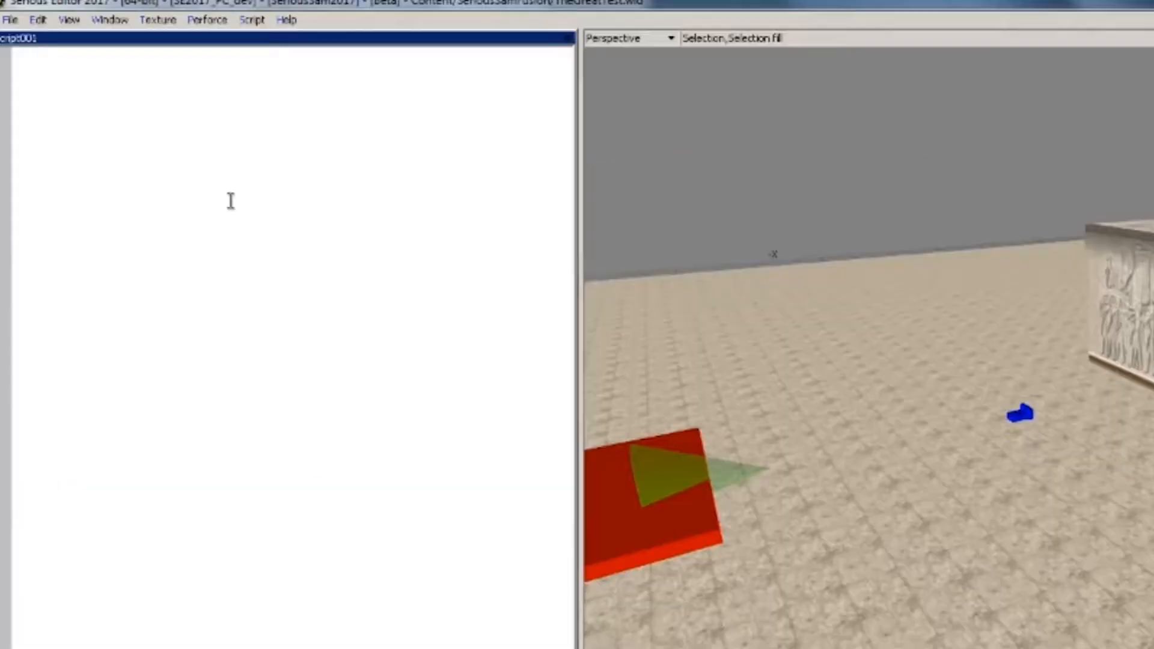
pyautogui.write('Camera:PlayAnimWait()')
pyautogui.press('Left')
pyautogui.write('""')
pyautogui.press('Left')
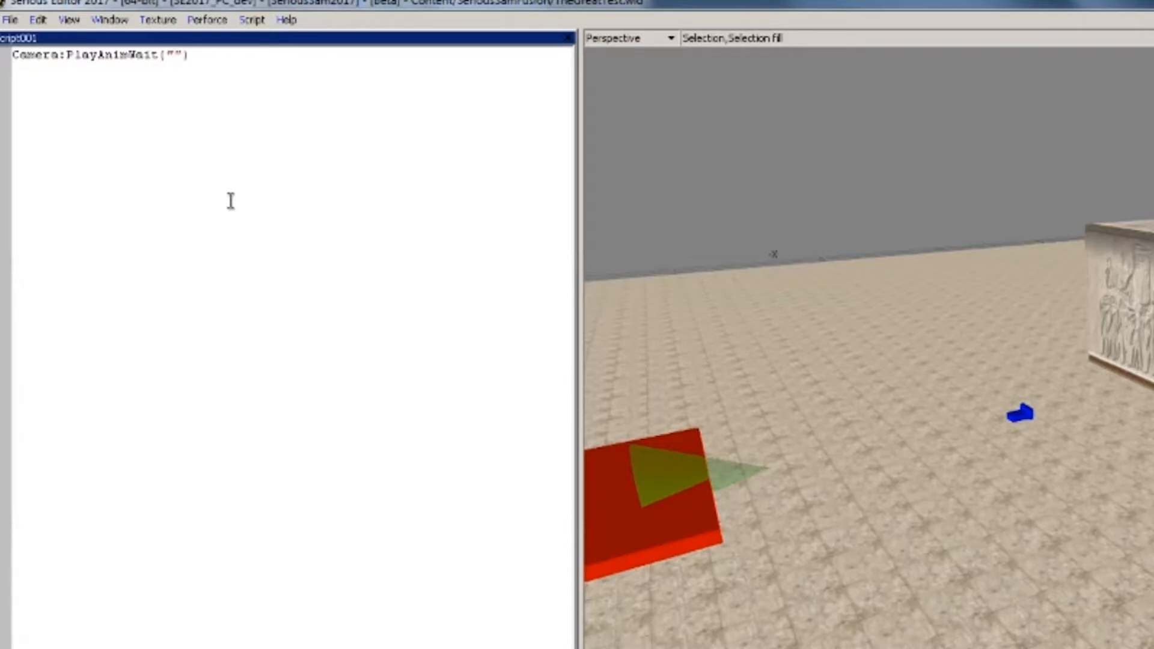
pyautogui.write('CircleAround')
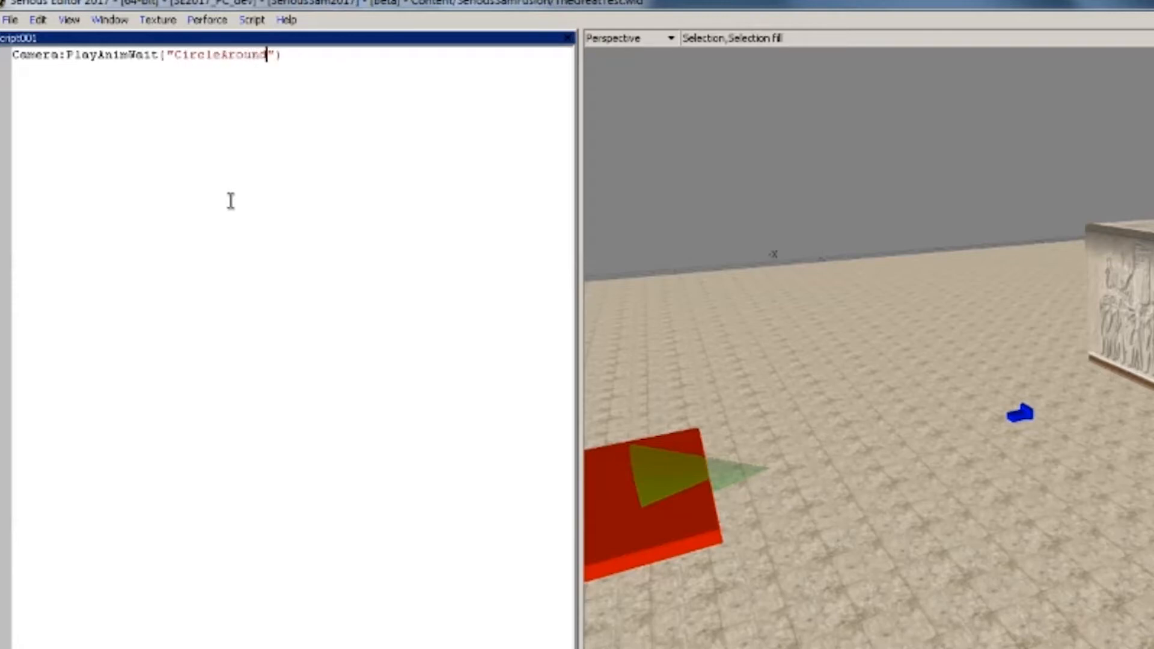
# Assign the animated camera entity in the level to the script's Camera variable
pyautogui.click(1019, 417)
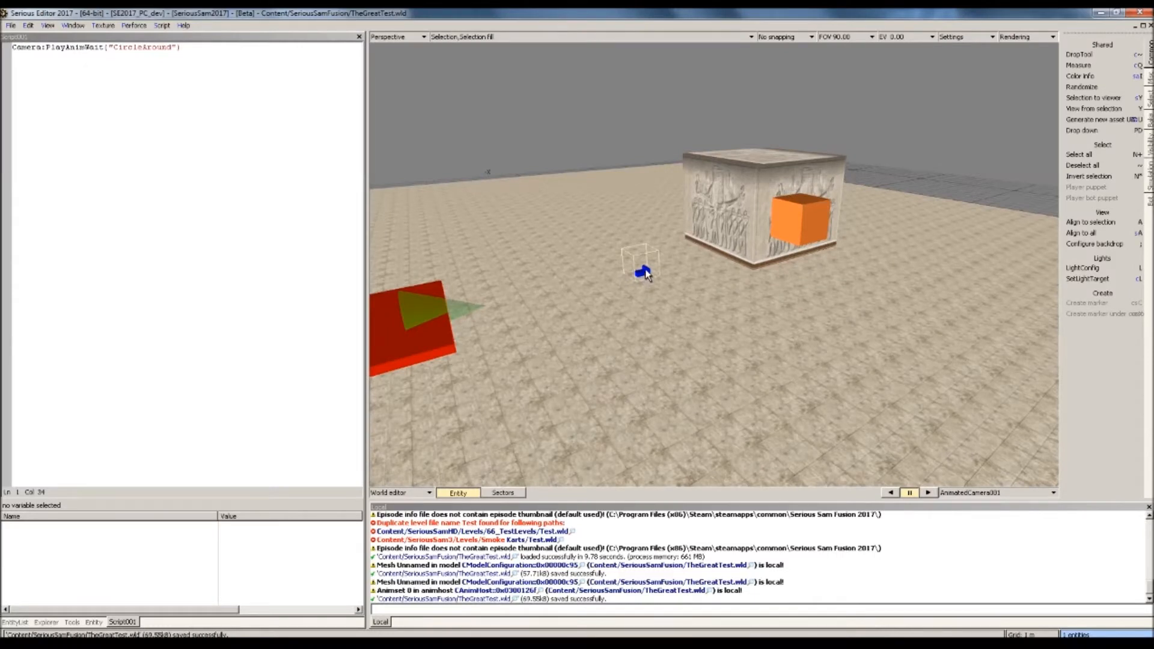
pyautogui.click(644, 272)
pyautogui.keyDown('ctrl'); pyautogui.keyDown('alt'); pyautogui.keyDown('shift'); pyautogui.moveTo(643, 271); pyautogui.dragTo(37, 54); pyautogui.keyUp('shift'); pyautogui.keyUp('alt'); pyautogui.keyUp('ctrl')
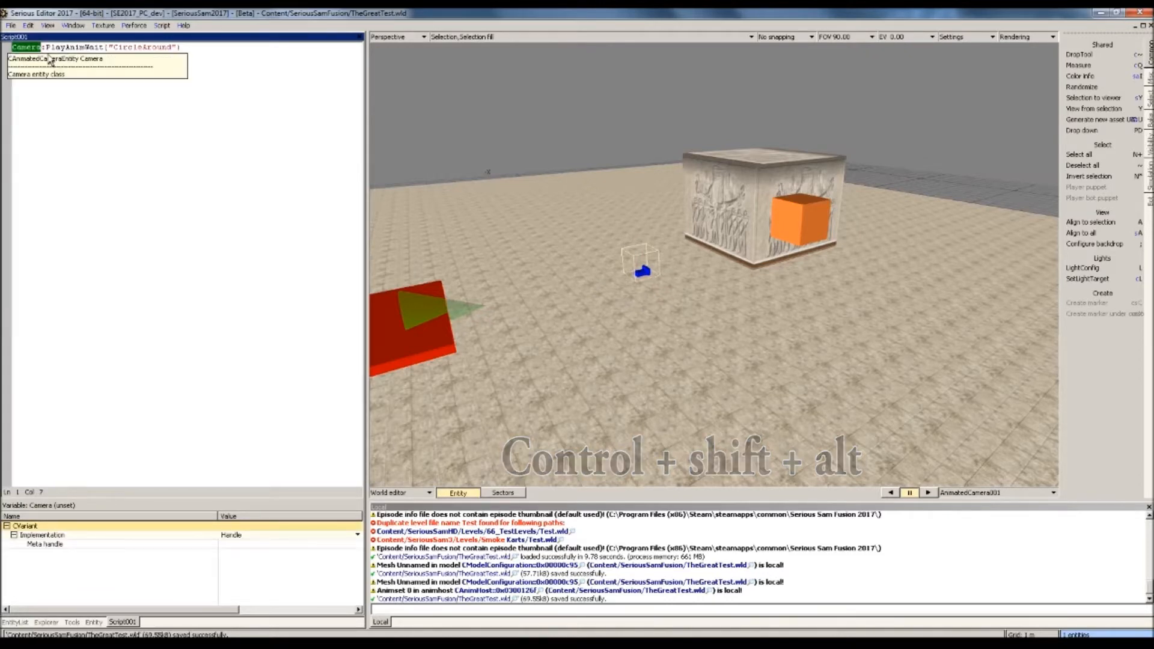
pyautogui.click(64, 48)
pyautogui.click(581, 225)
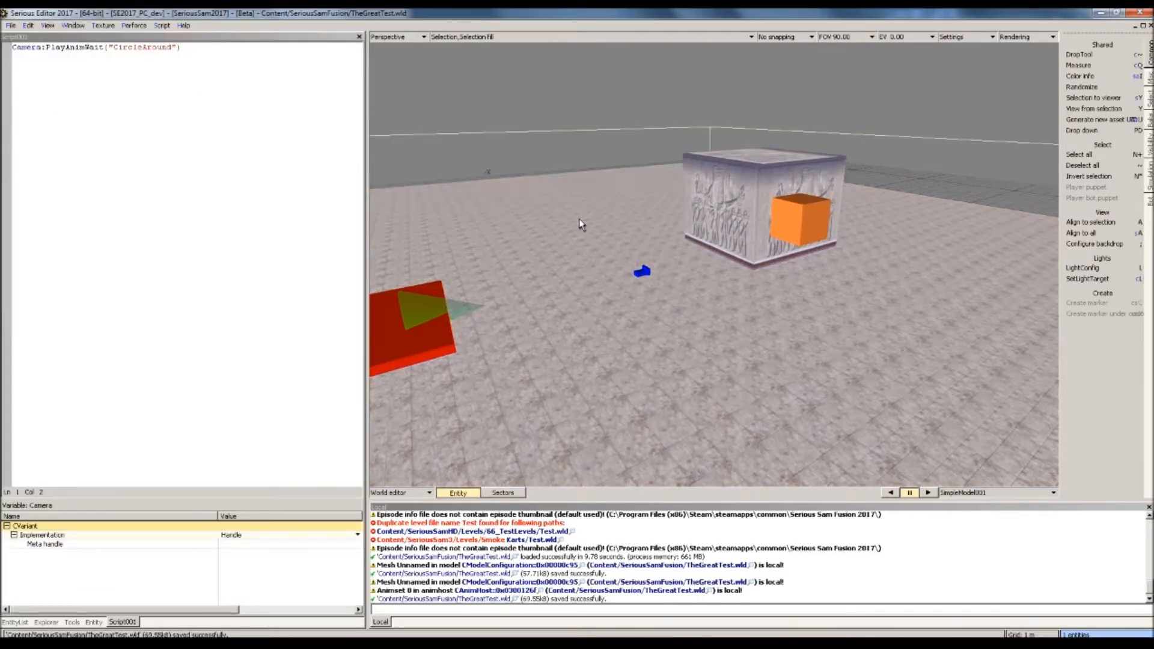
# Save the level and test-run it to preview the scripted camera animation, ending the test after the preview
pyautogui.hotkey('ctrl', 's')
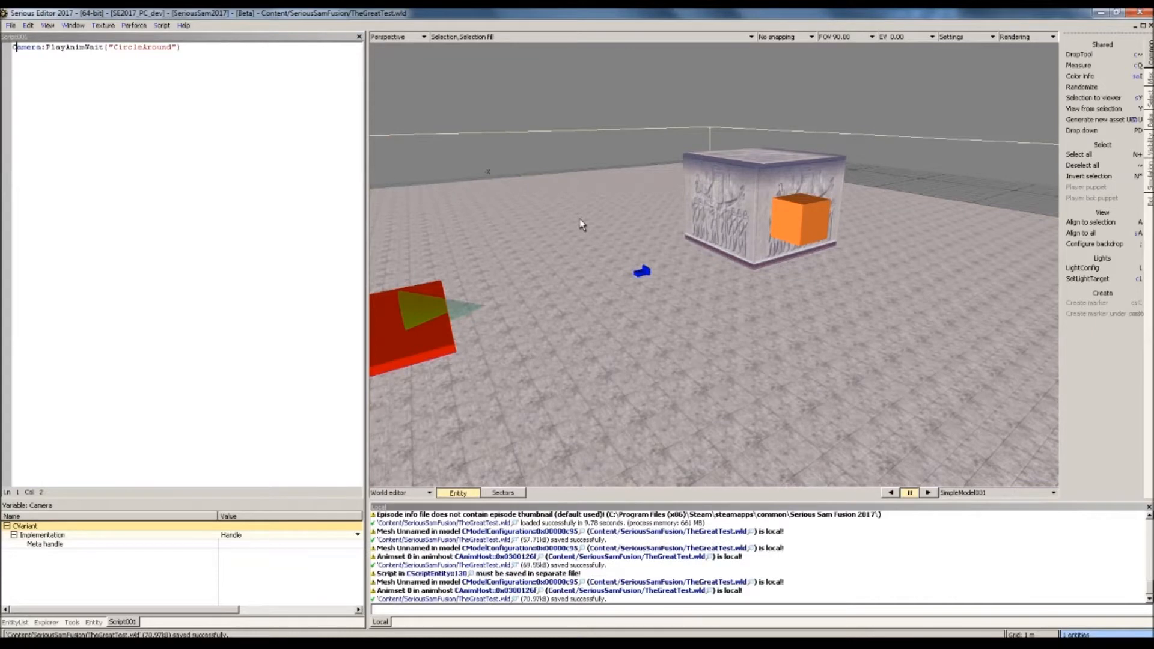
pyautogui.press('t')
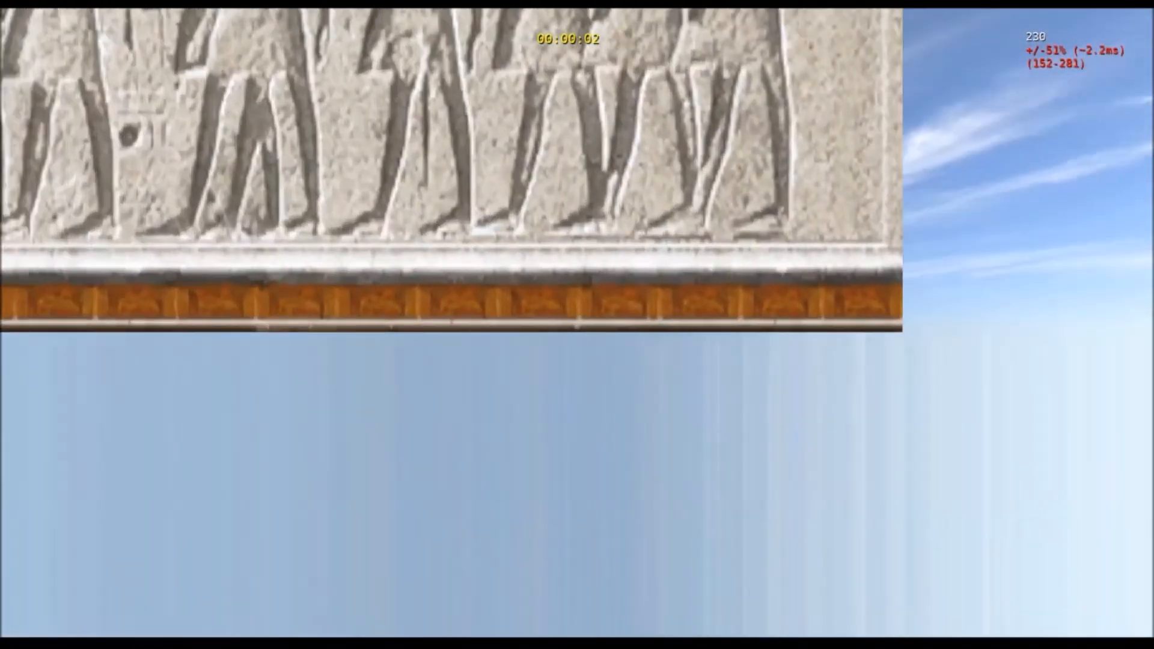
pyautogui.press('Escape')
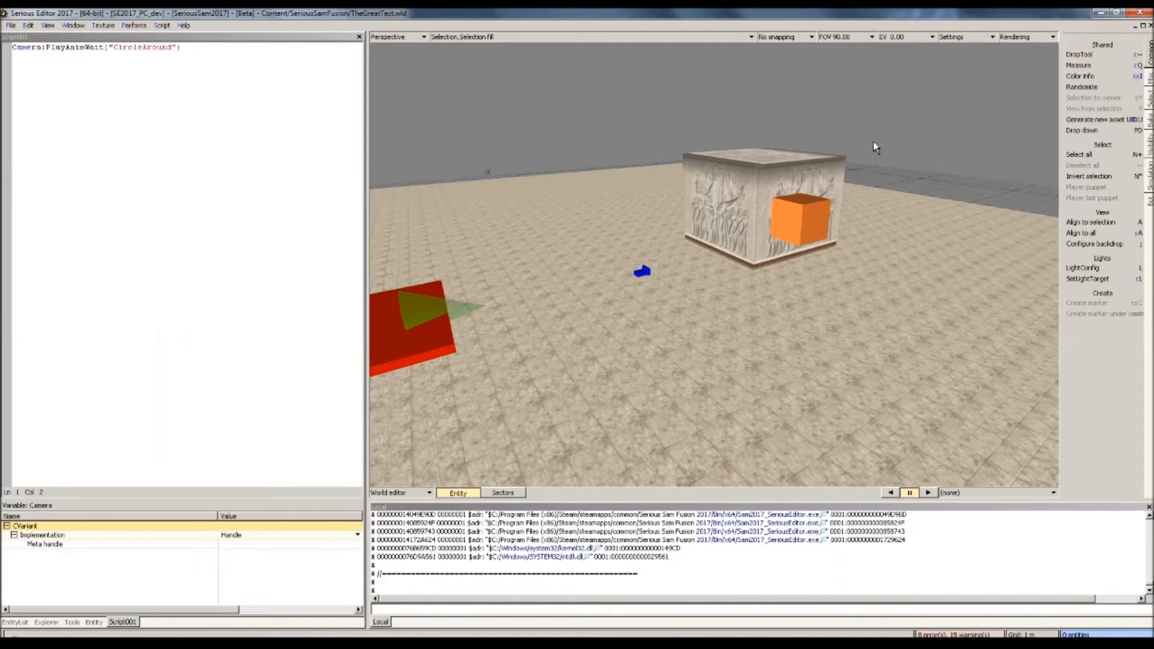
# Raise the animated camera entity slightly above the floor and test-run the level again
pyautogui.click(642, 274)
pyautogui.moveTo(642, 267); pyautogui.dragTo(643, 251)
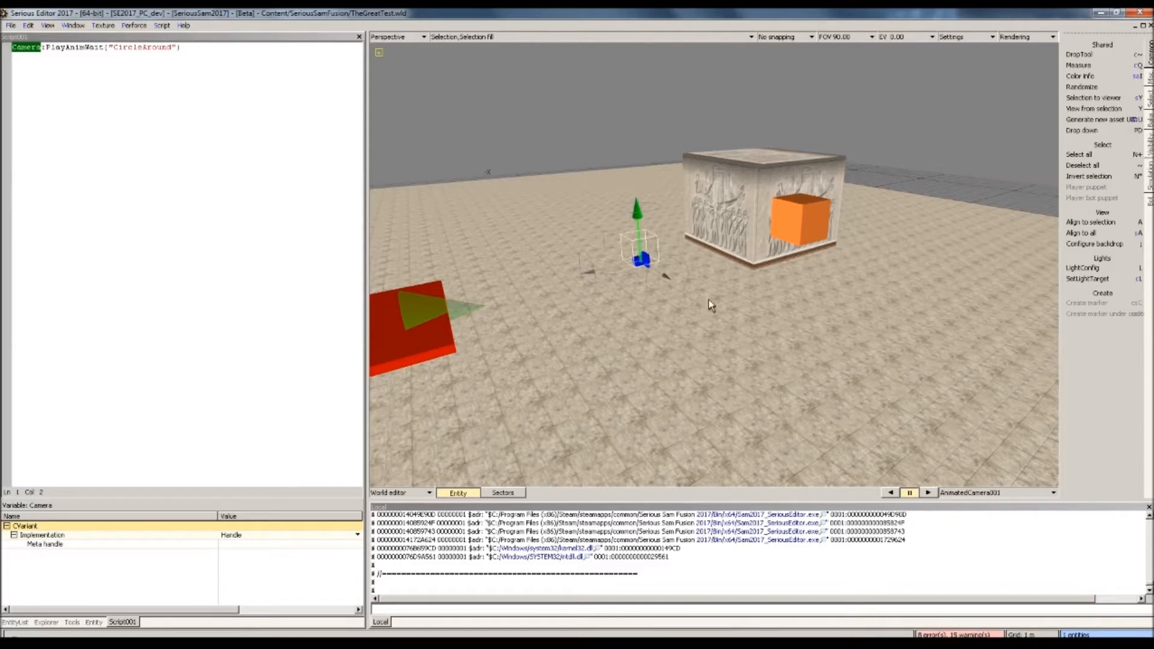
pyautogui.hotkey('ctrl', 't')
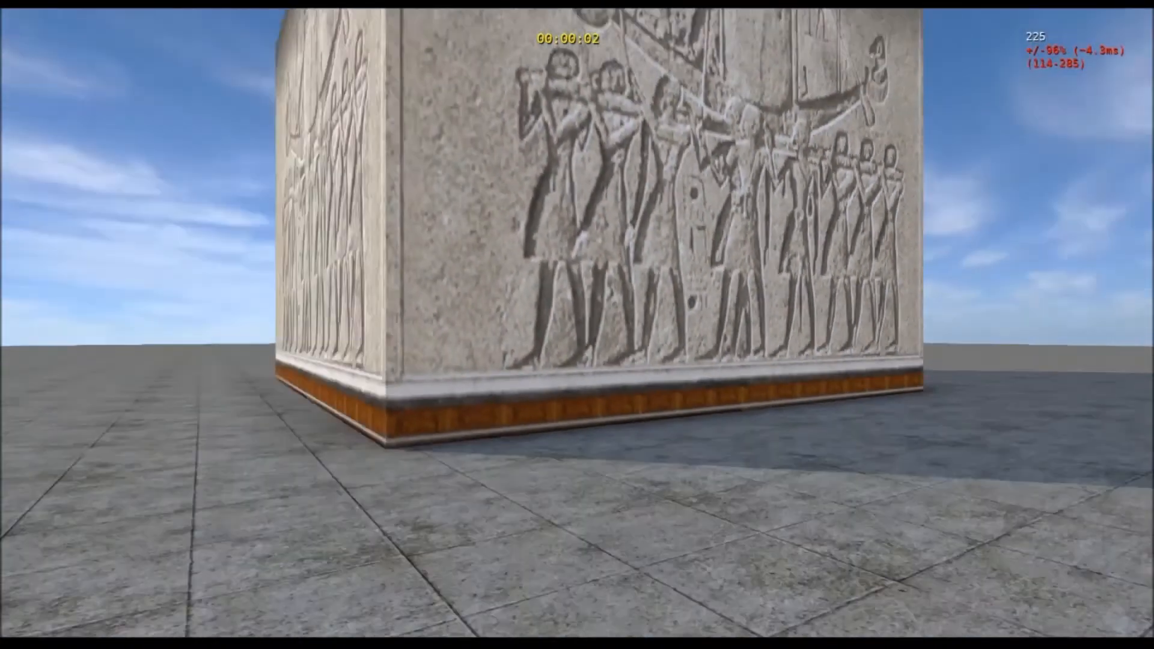
pyautogui.press('Escape')
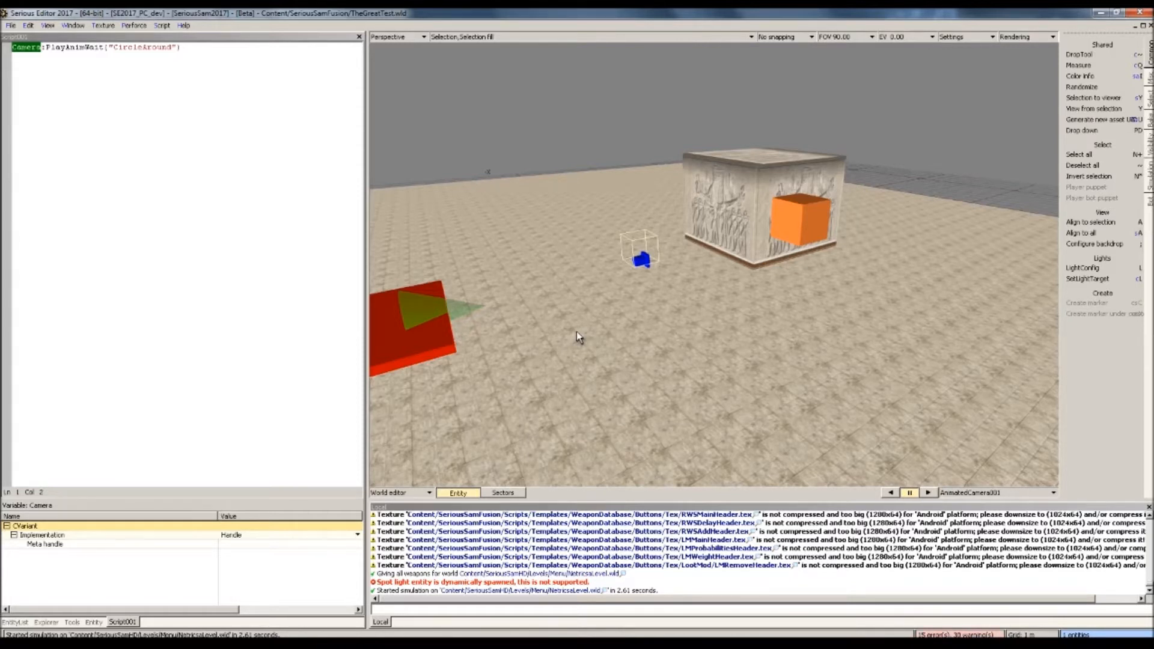
# Reopen the animated camera in the animation editor and create a new animation named FlyOver
pyautogui.hotkey('ctrl', 'e')
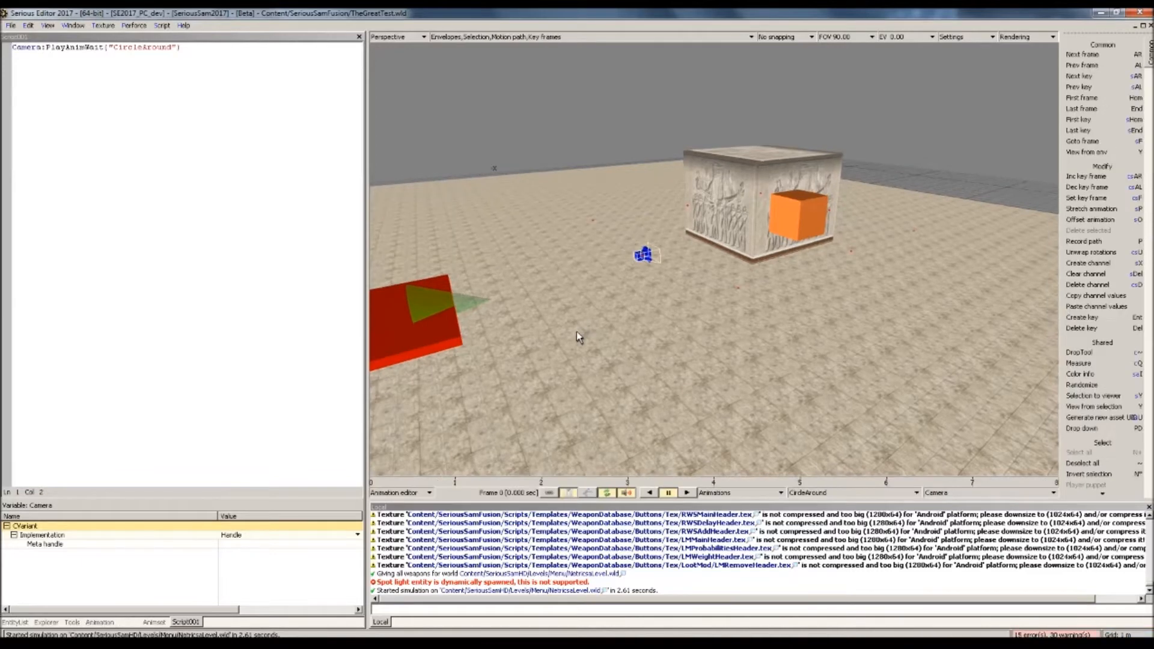
pyautogui.click(818, 496)
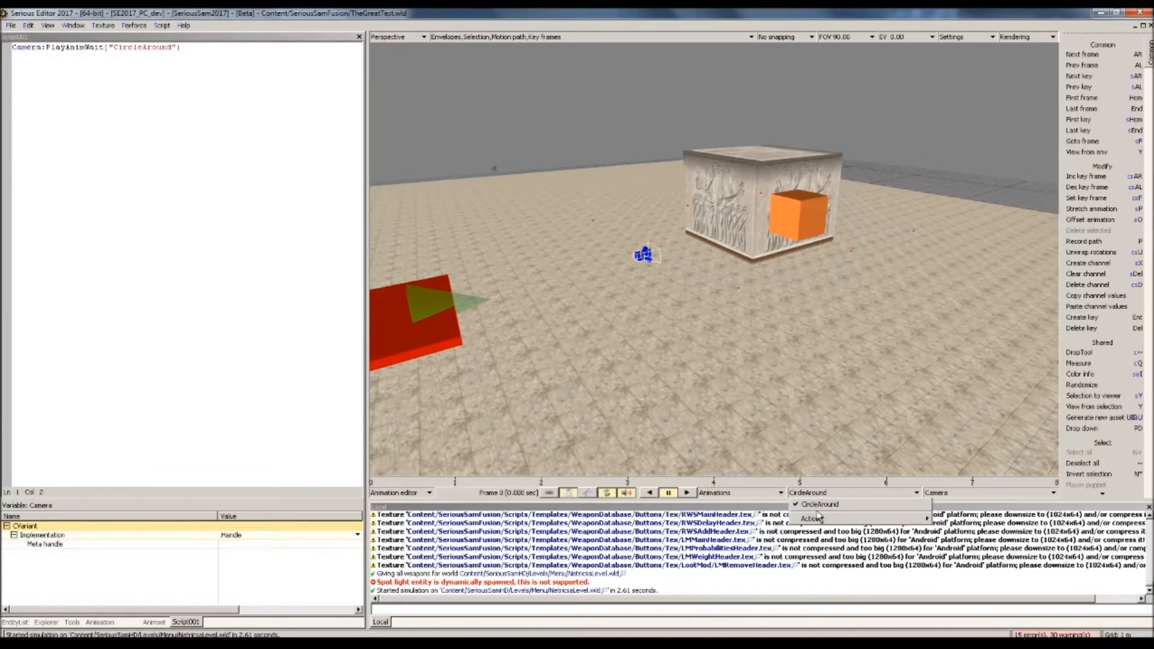
pyautogui.moveTo(821, 521)
pyautogui.click(933, 534)
pyautogui.write('FlyOver')
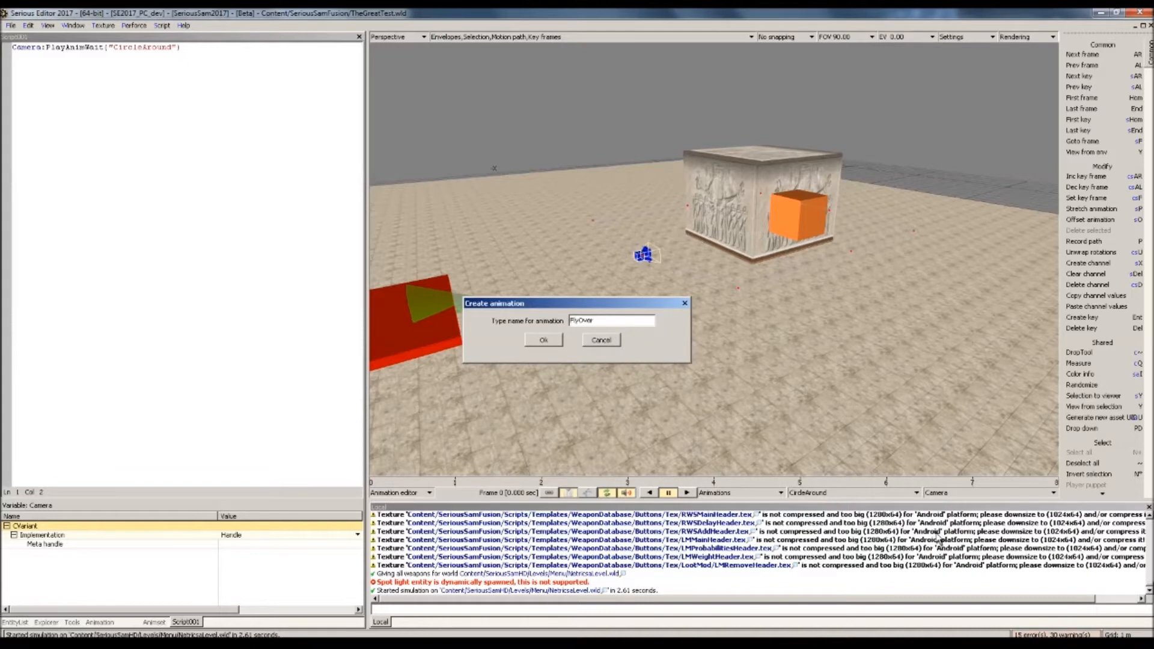
pyautogui.press('Return')
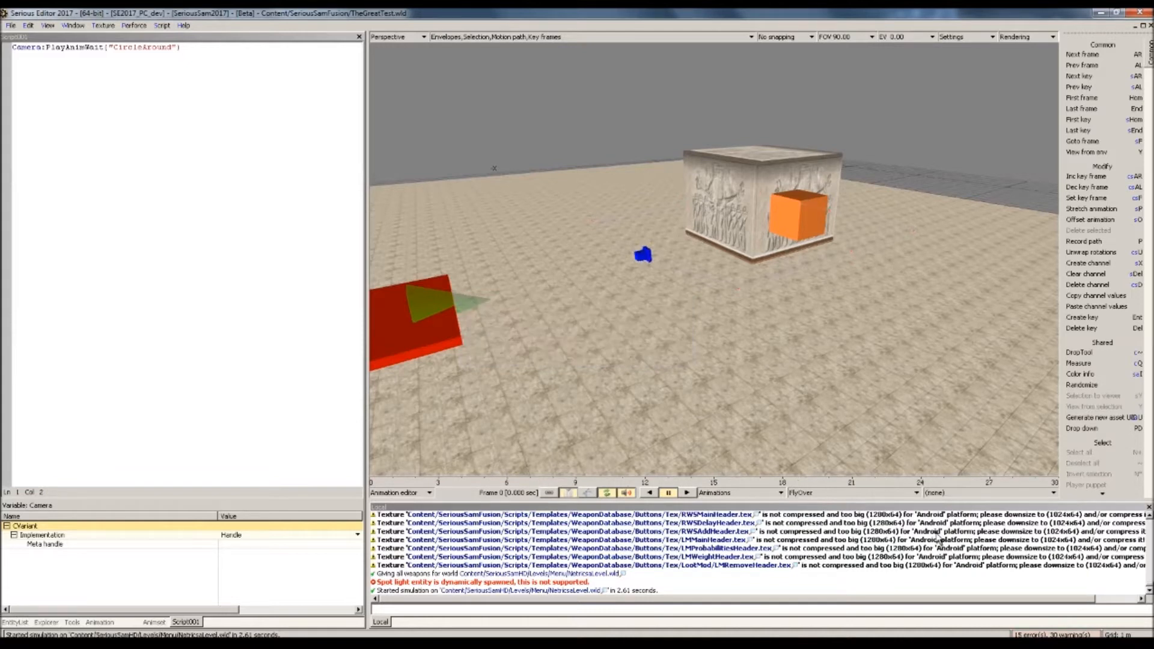
# Set the FlyOver animation's last frame to 4 and its seconds per frame to 1
pyautogui.click(100, 622)
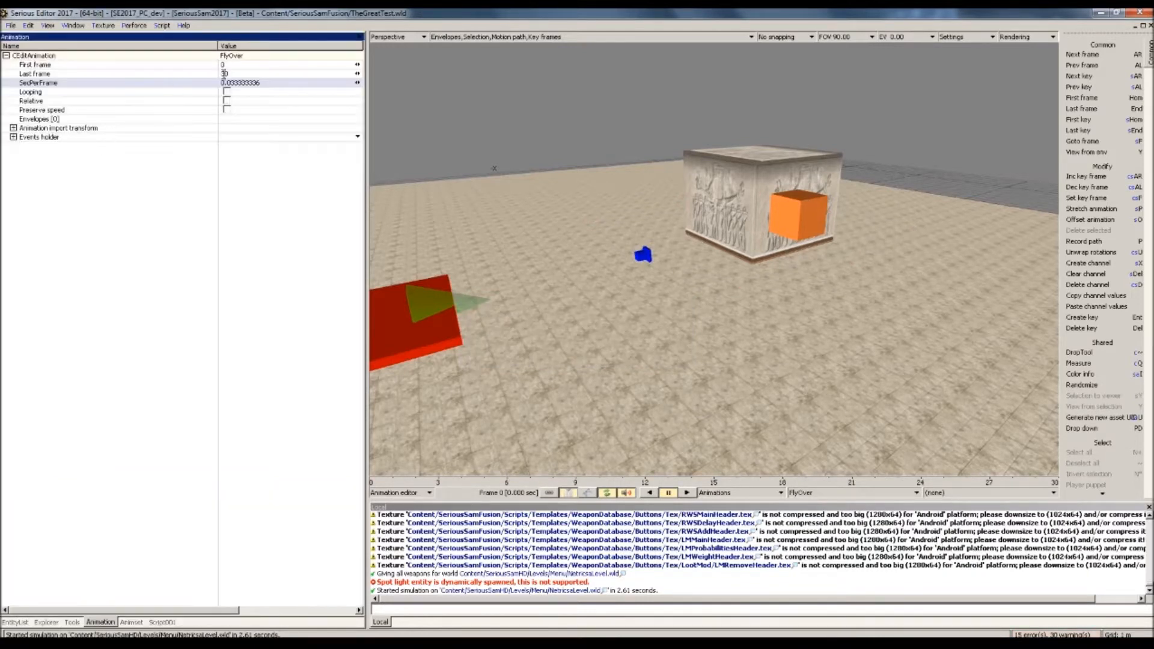
pyautogui.click(252, 73)
pyautogui.write('4')
pyautogui.click(281, 84)
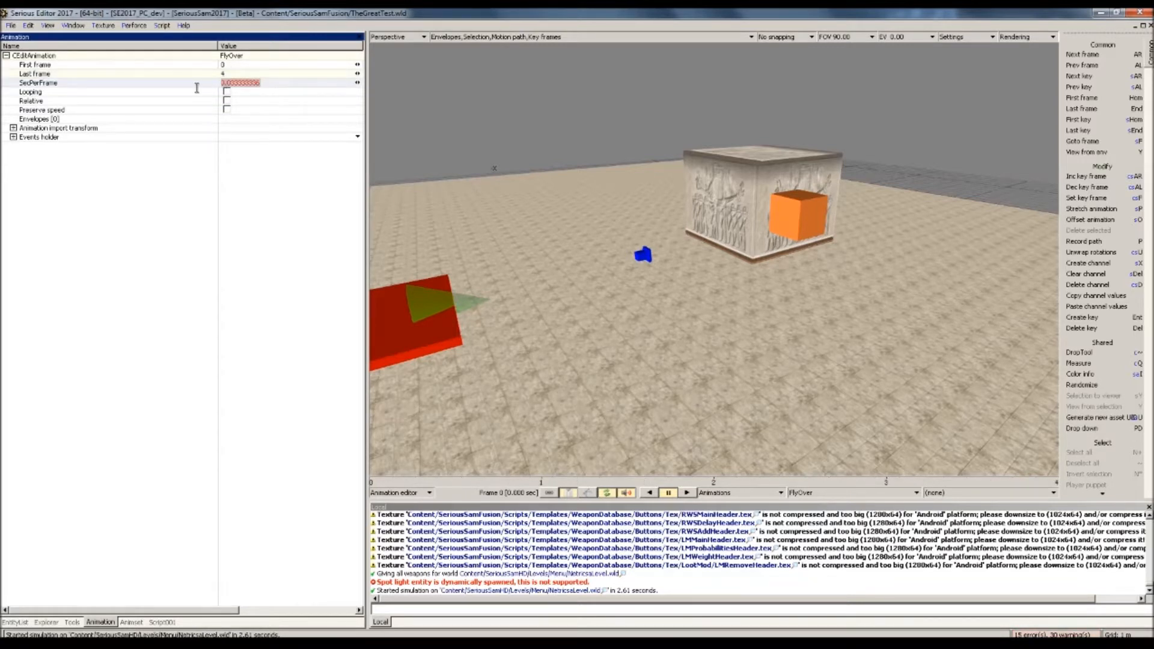
pyautogui.write('1')
pyautogui.press('Return')
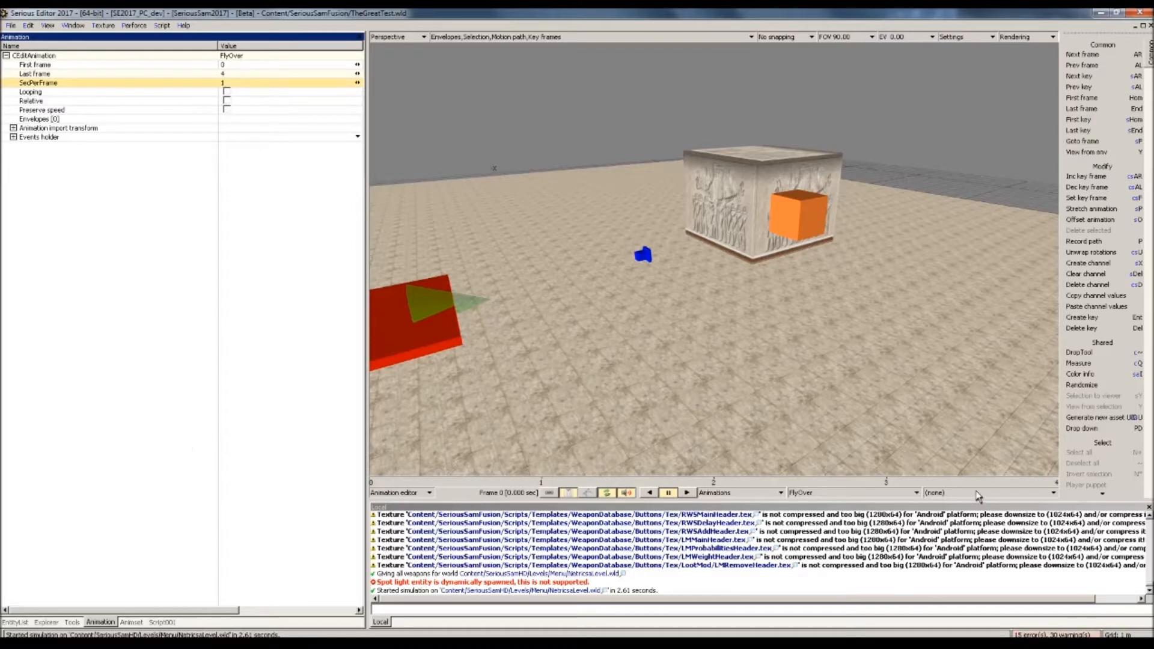
# Add a Camera envelope to the FlyOver animation and record all its channels at frame 0
pyautogui.click(977, 493)
pyautogui.click(969, 532)
pyautogui.click(494, 206)
pyautogui.click(646, 449)
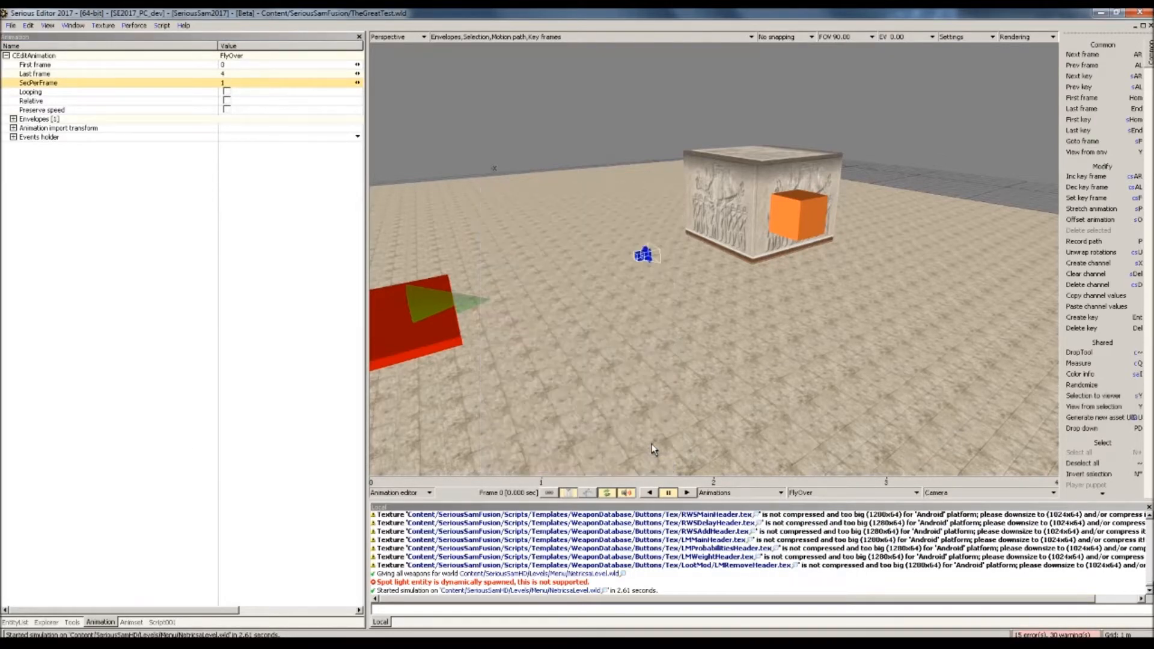
pyautogui.press('p')
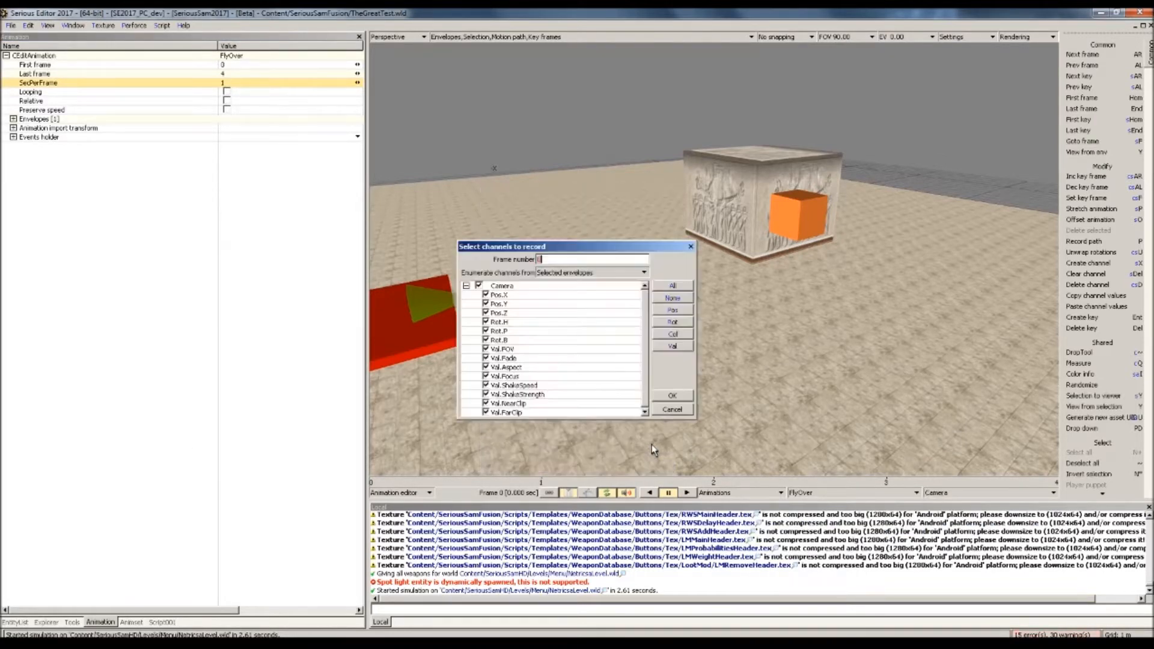
pyautogui.click(673, 396)
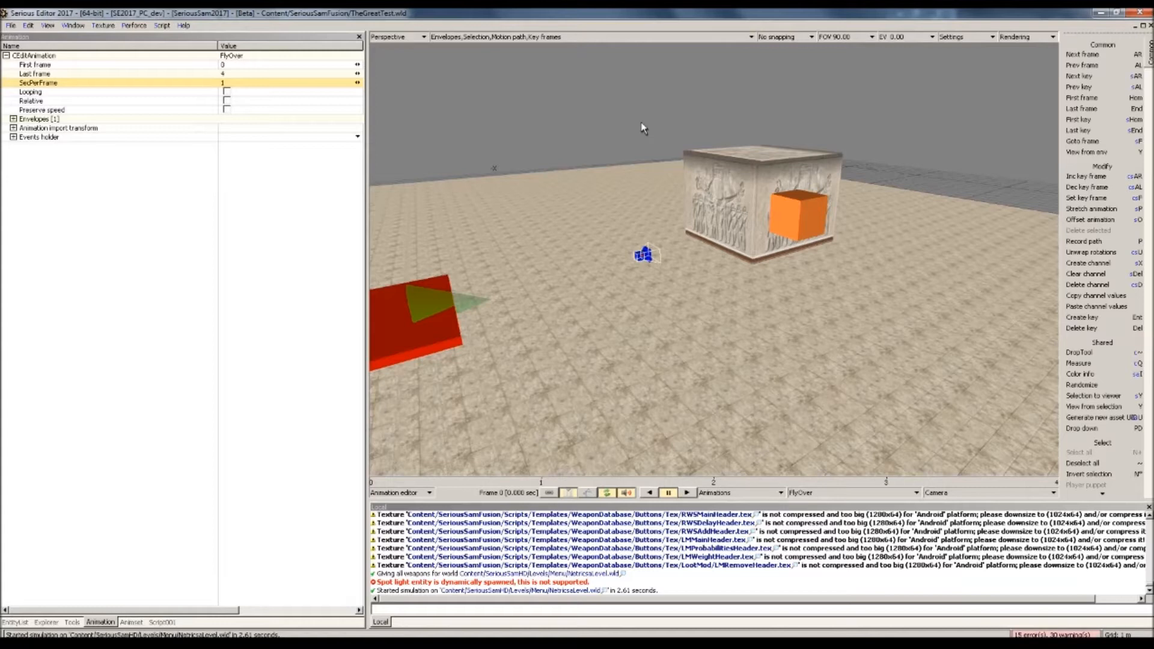
# View through the Camera envelope and record all its FlyOver channels at frames 1 to 4 along an arc over the stone block
pyautogui.press('y')
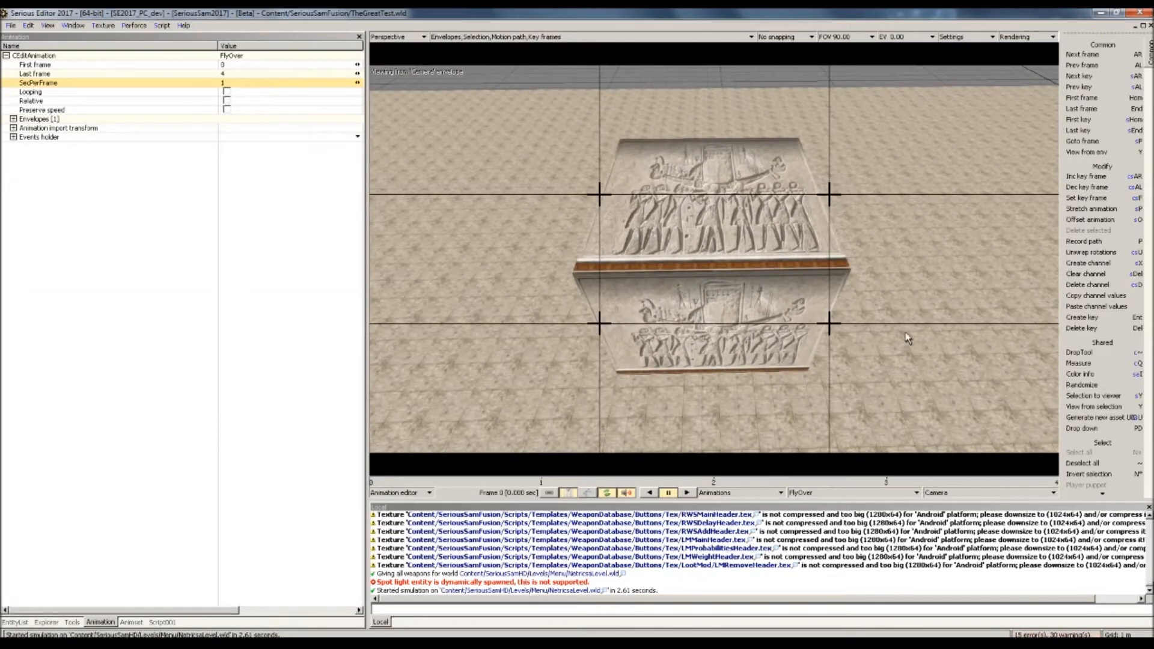
pyautogui.press('p')
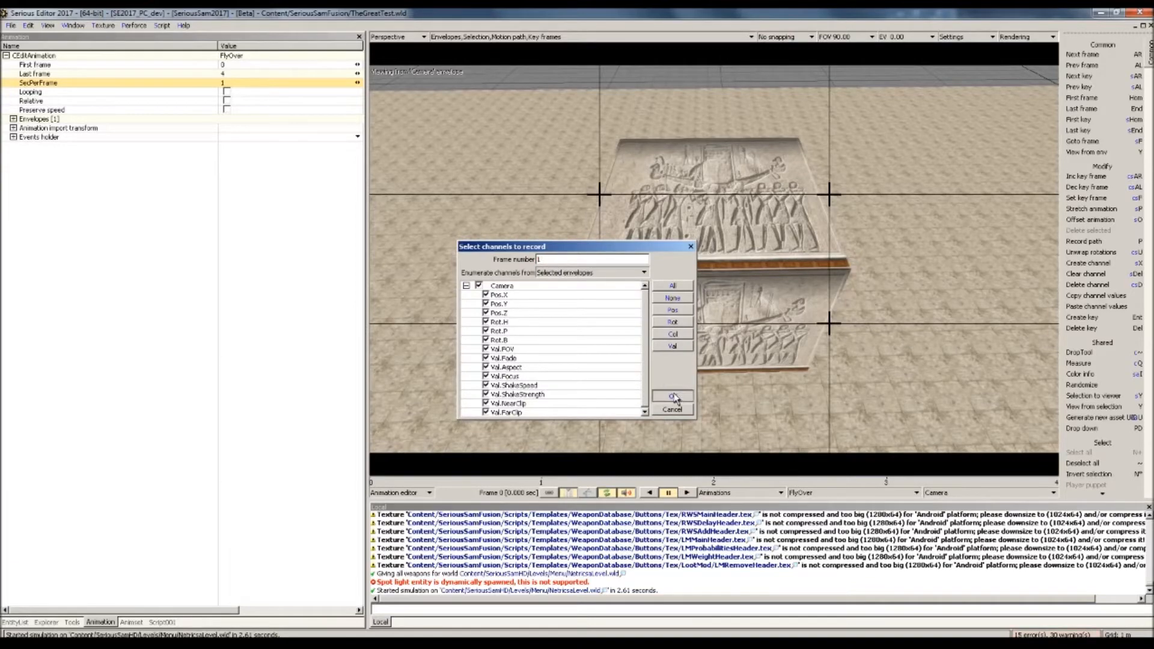
pyautogui.click(673, 396)
pyautogui.press('p')
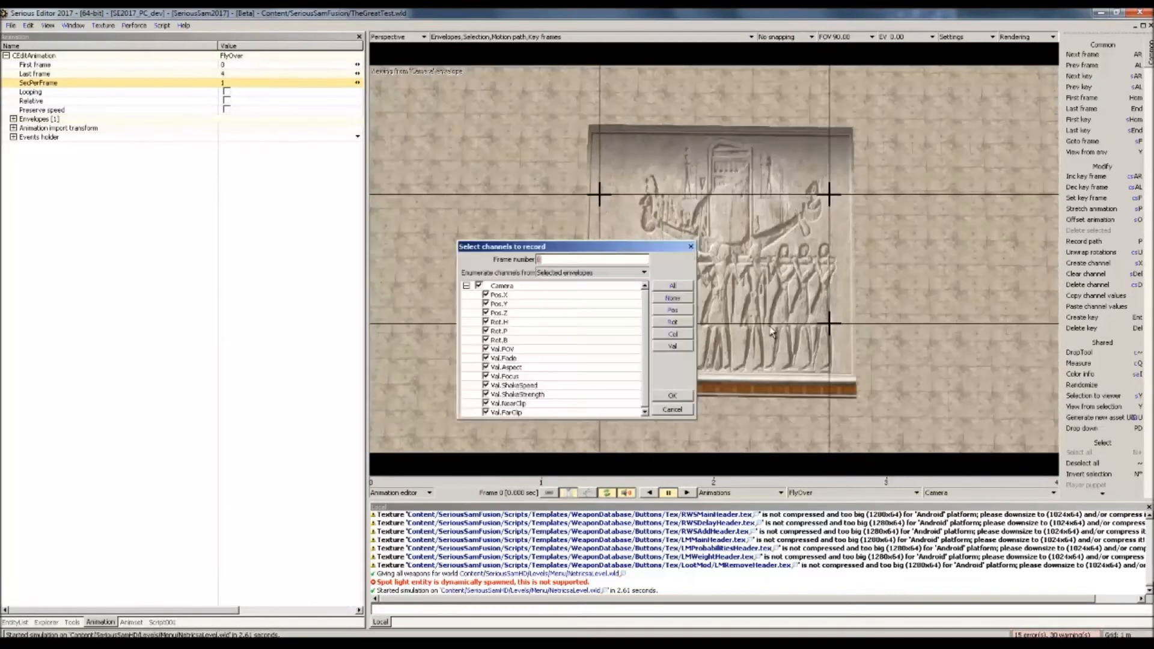
pyautogui.press('Return')
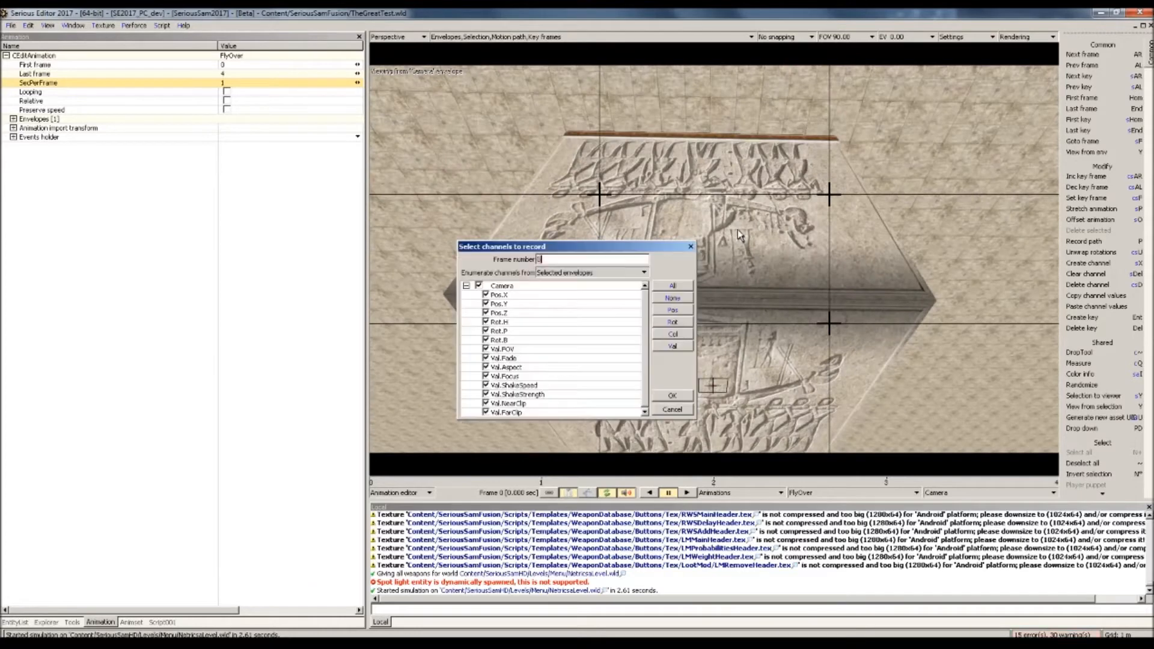
pyautogui.press('p')
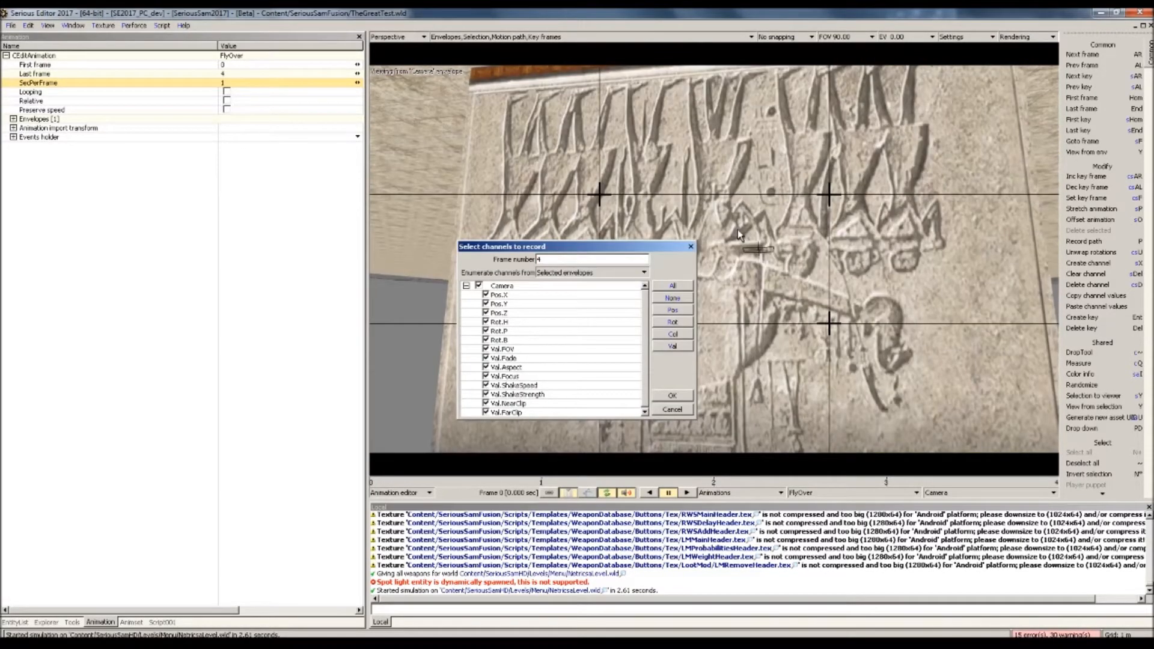
pyautogui.press('Return')
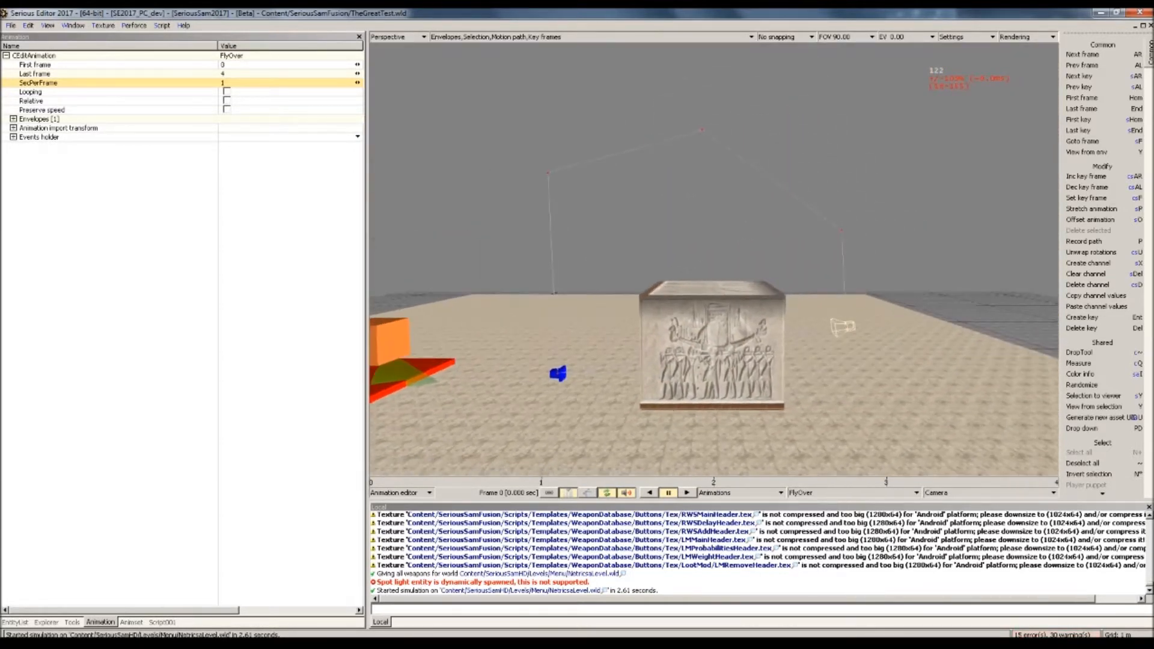
pyautogui.moveTo(914, 273); pyautogui.dragTo(1031, 277, button='middle')
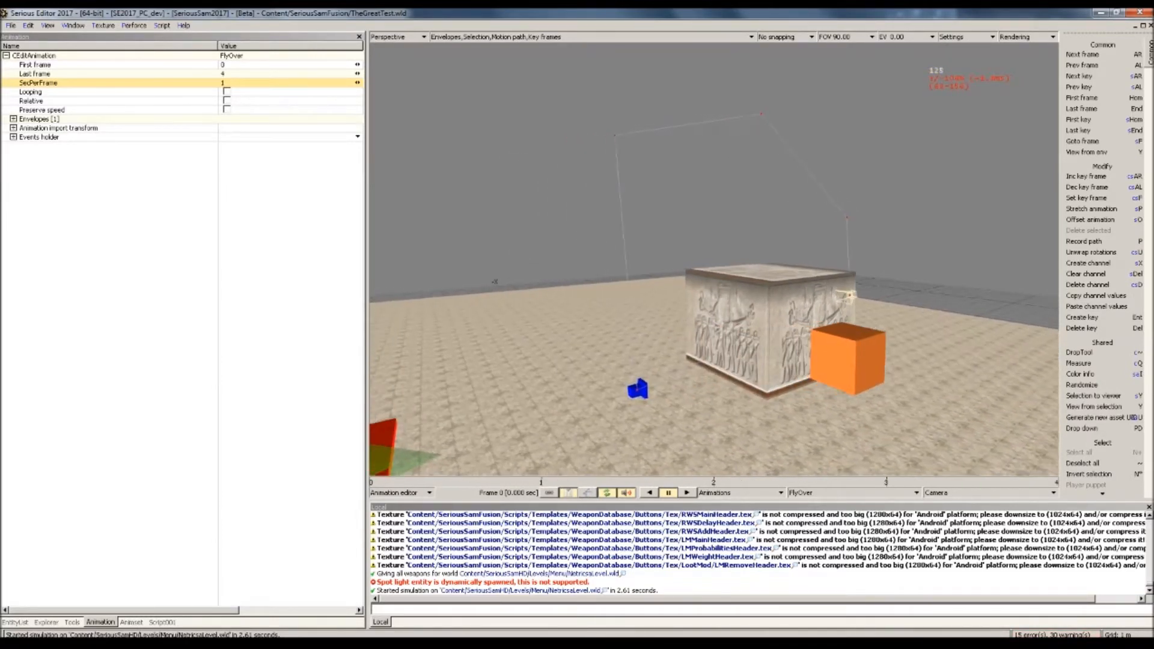
pyautogui.press('Escape')
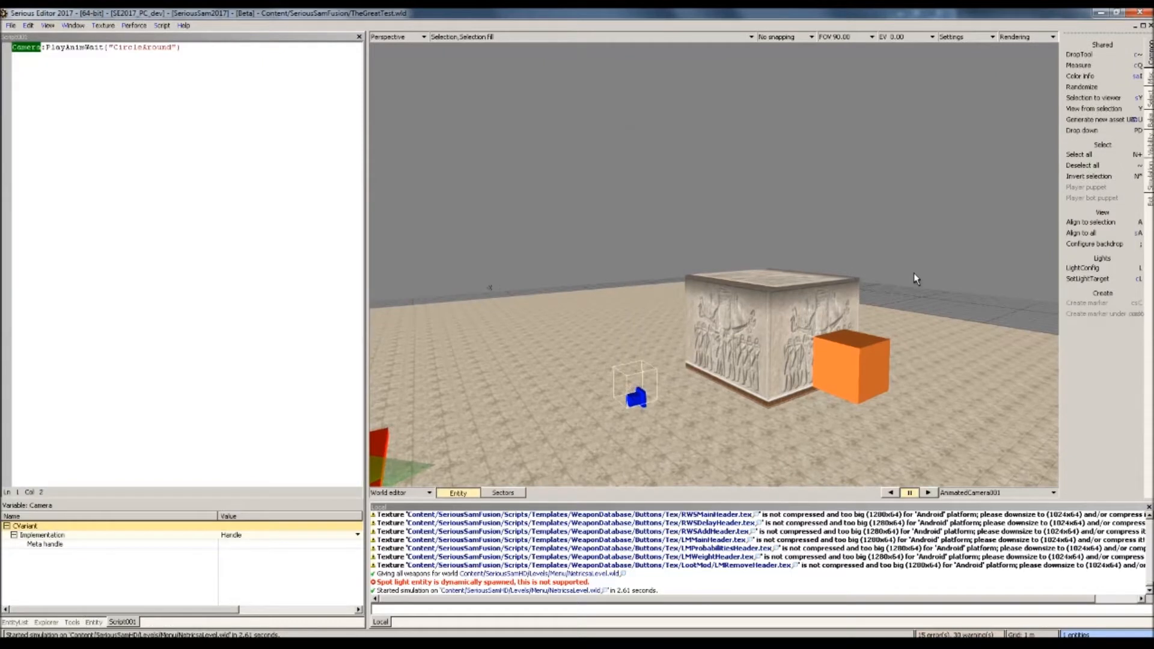
# Duplicate the script's PlayAnimWait line and change the animation name in the copy to FlyOver
pyautogui.click(874, 362)
pyautogui.moveTo(183, 48); pyautogui.dragTo(2, 47)
pyautogui.hotkey('ctrl', 'c')
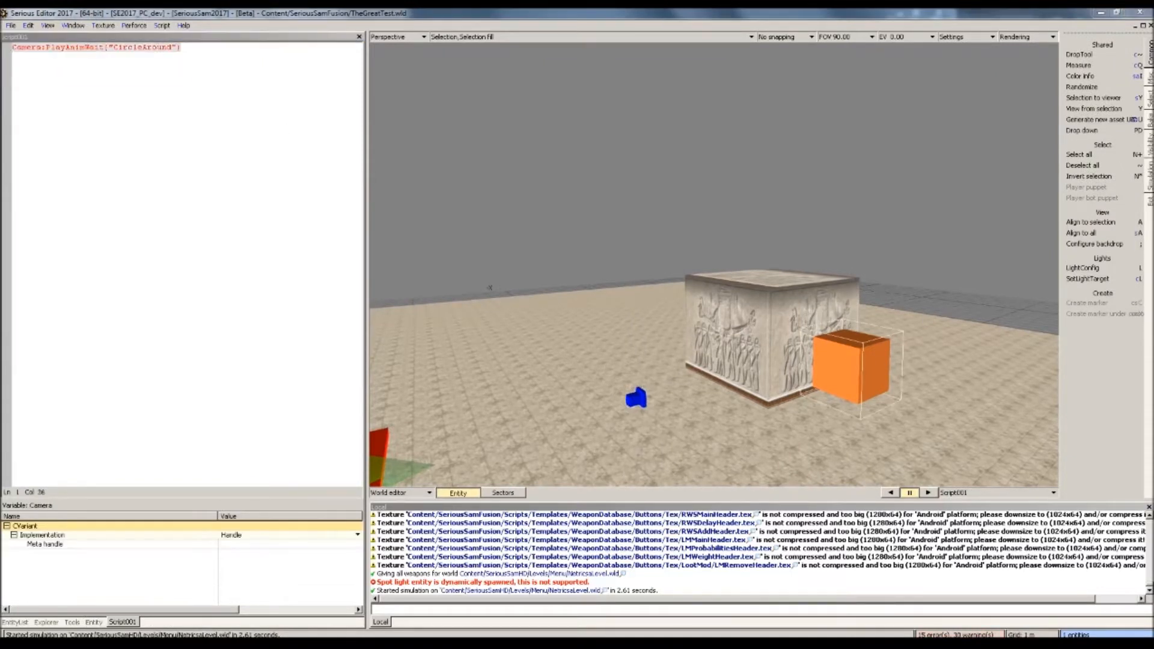
pyautogui.click(195, 48)
pyautogui.hotkey('ctrl', 'v')
pyautogui.doubleClick(142, 56)
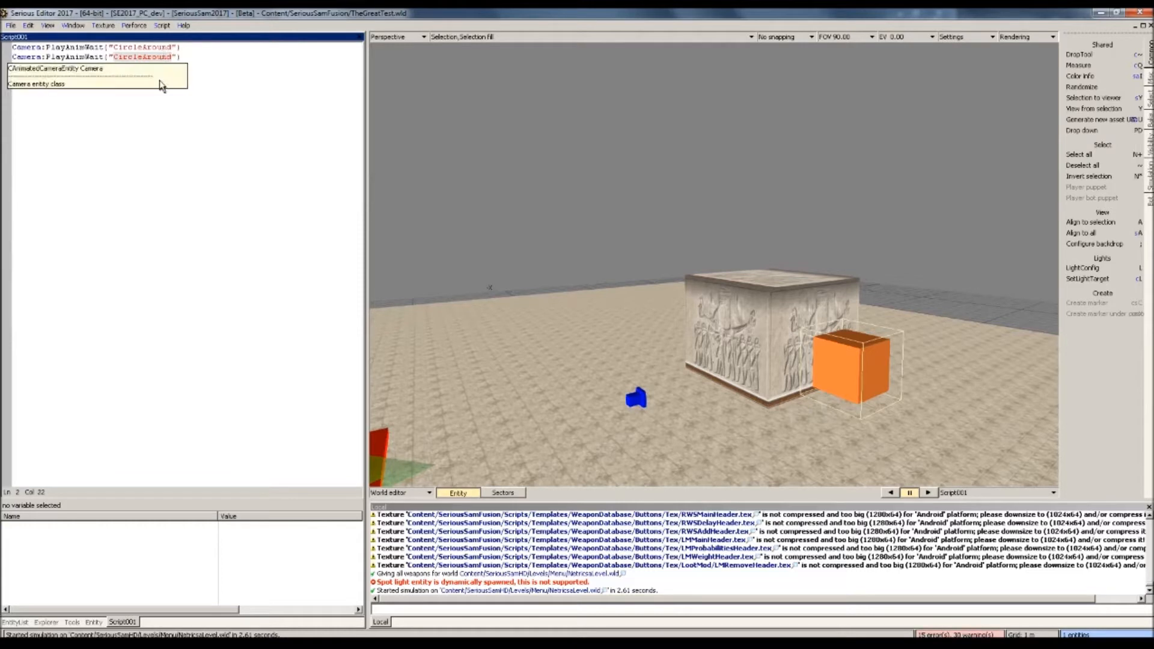
pyautogui.write('Fly')
pyautogui.write('Over')
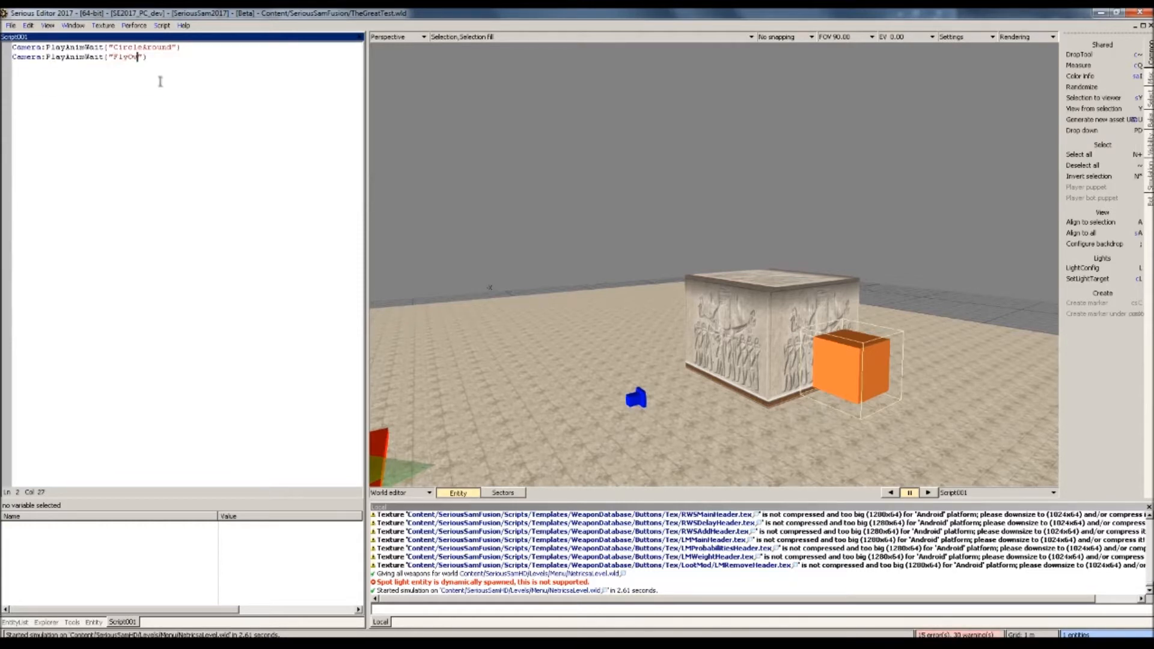
# Insert the line Wait(Event(Camera.AnimationFinished)) between the CircleAround and FlyOver calls in the script
pyautogui.click(195, 47)
pyautogui.press('Return')
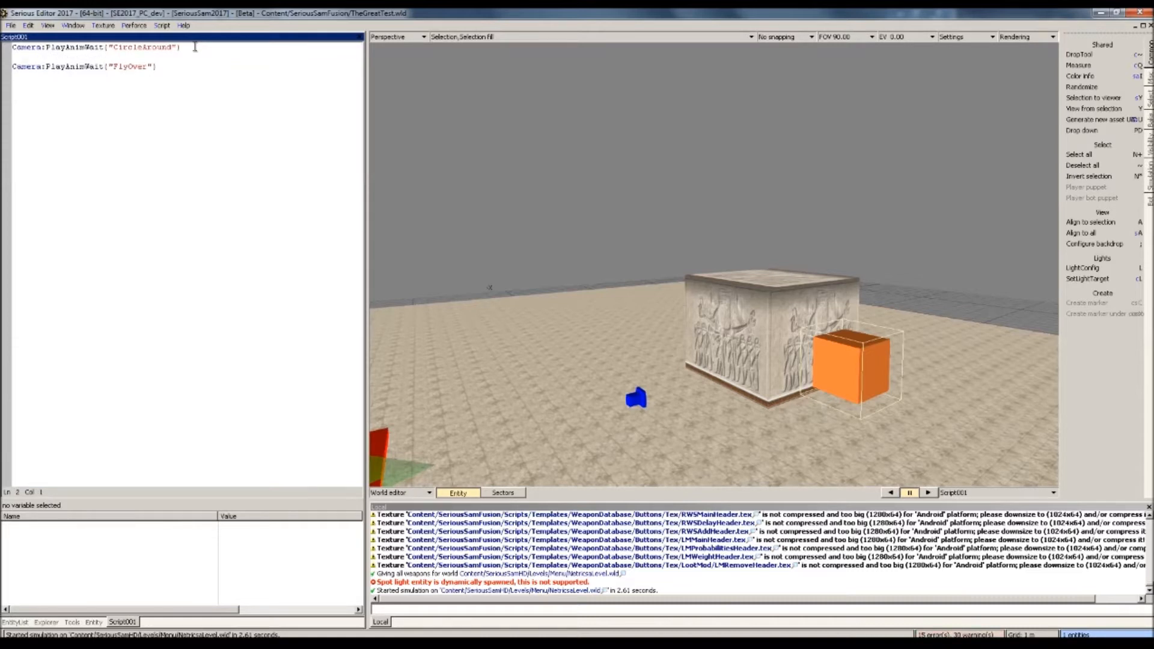
pyautogui.write('Wait')
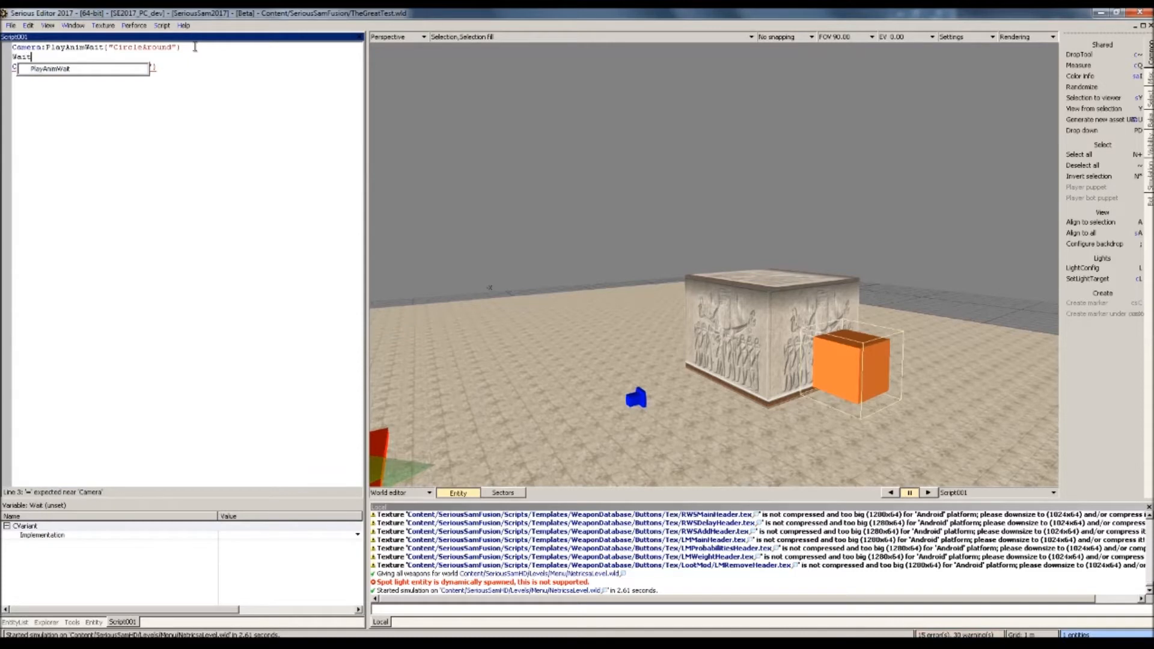
pyautogui.write('(Event')
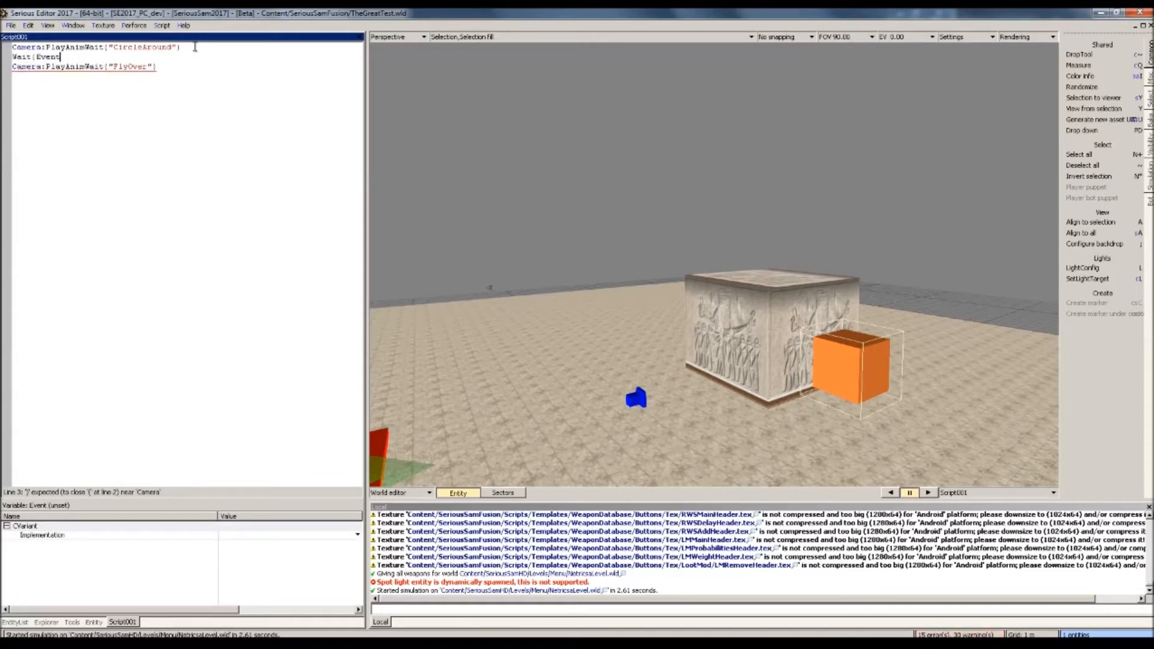
pyautogui.write('(Camera.Anim')
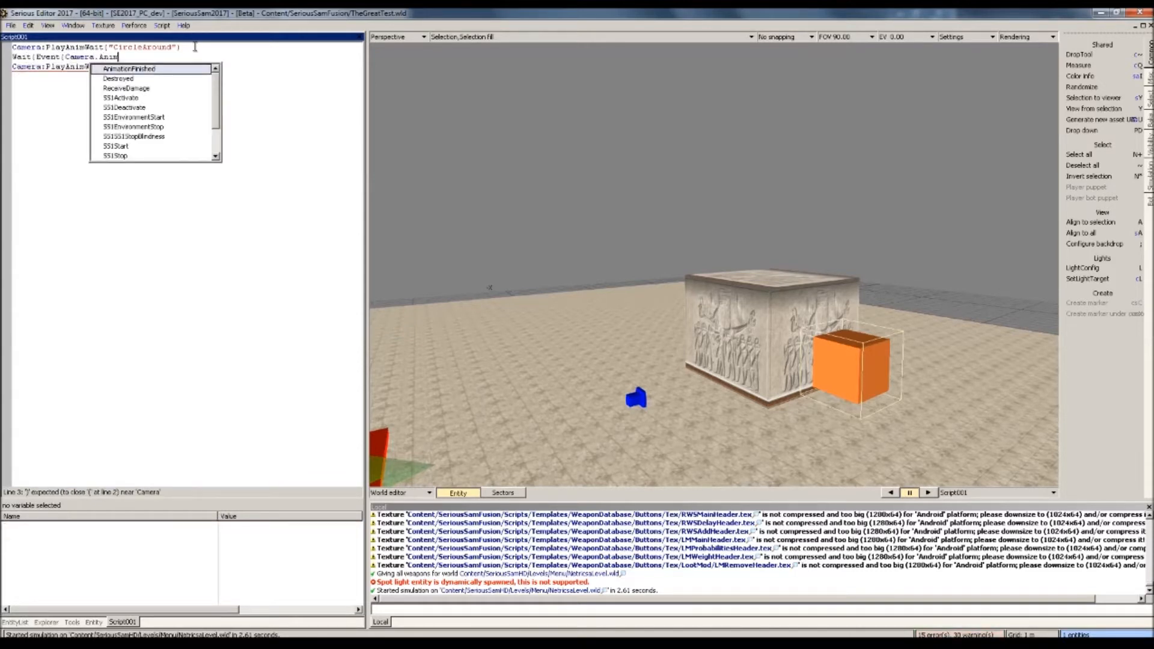
pyautogui.write('ationFinished))')
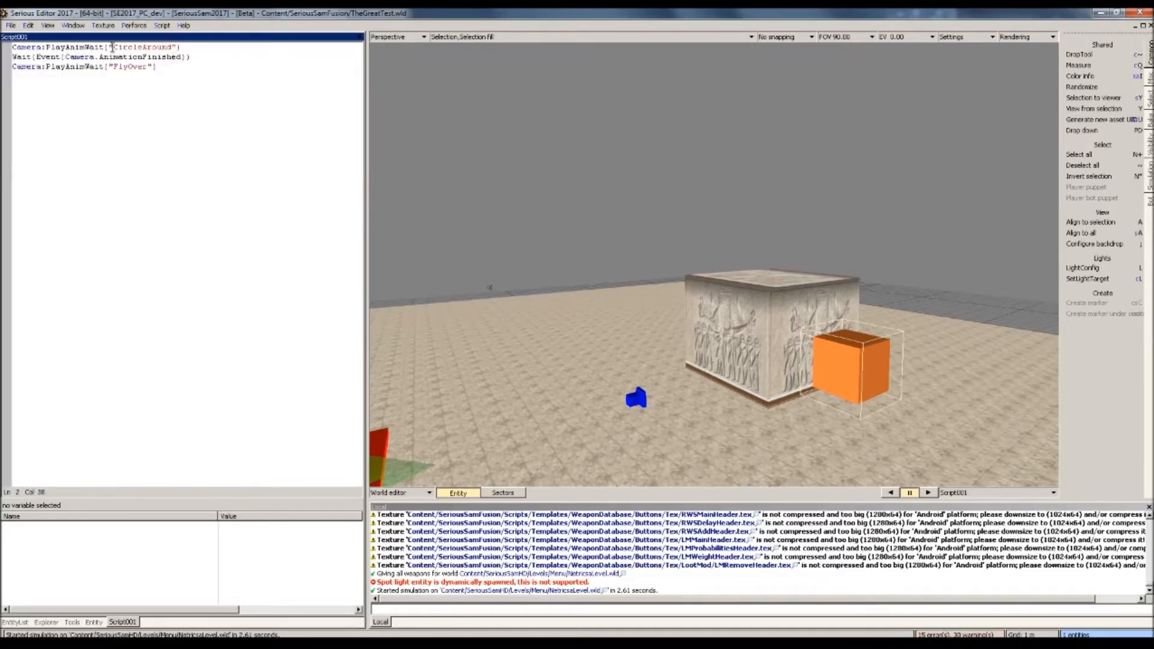
pyautogui.moveTo(88, 63)
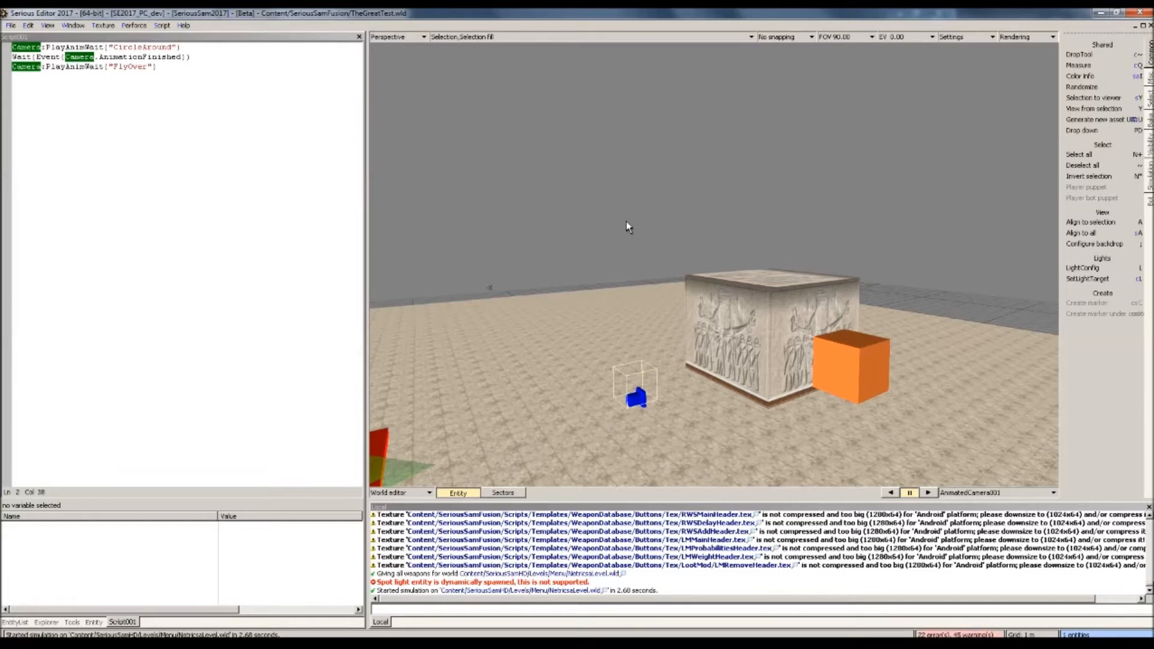
# Open the animated camera in the animation editor and create a new animation named ZoomIn
pyautogui.press('F4')
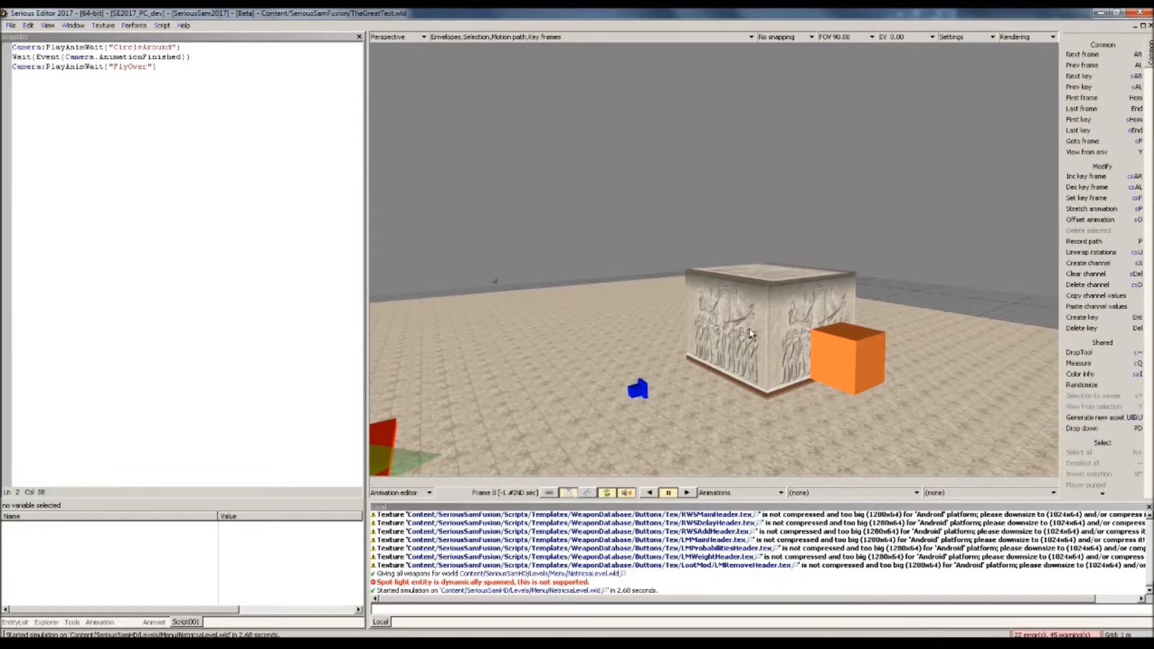
pyautogui.click(817, 491)
pyautogui.click(954, 544)
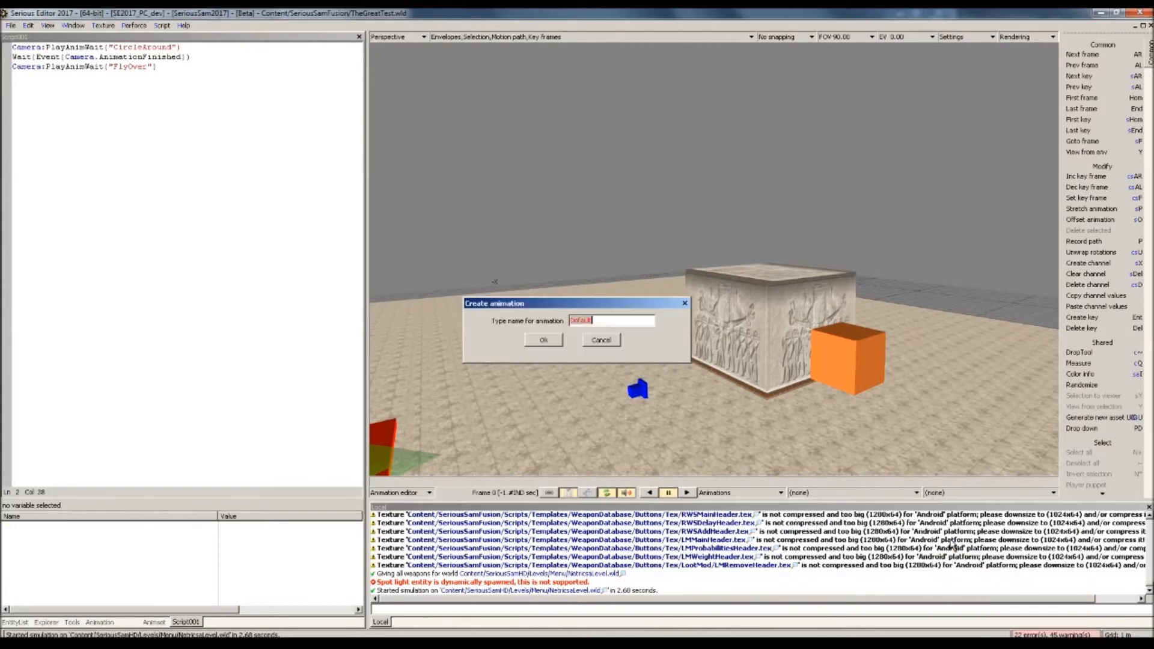
pyautogui.write('ZoomIn')
pyautogui.press('Return')
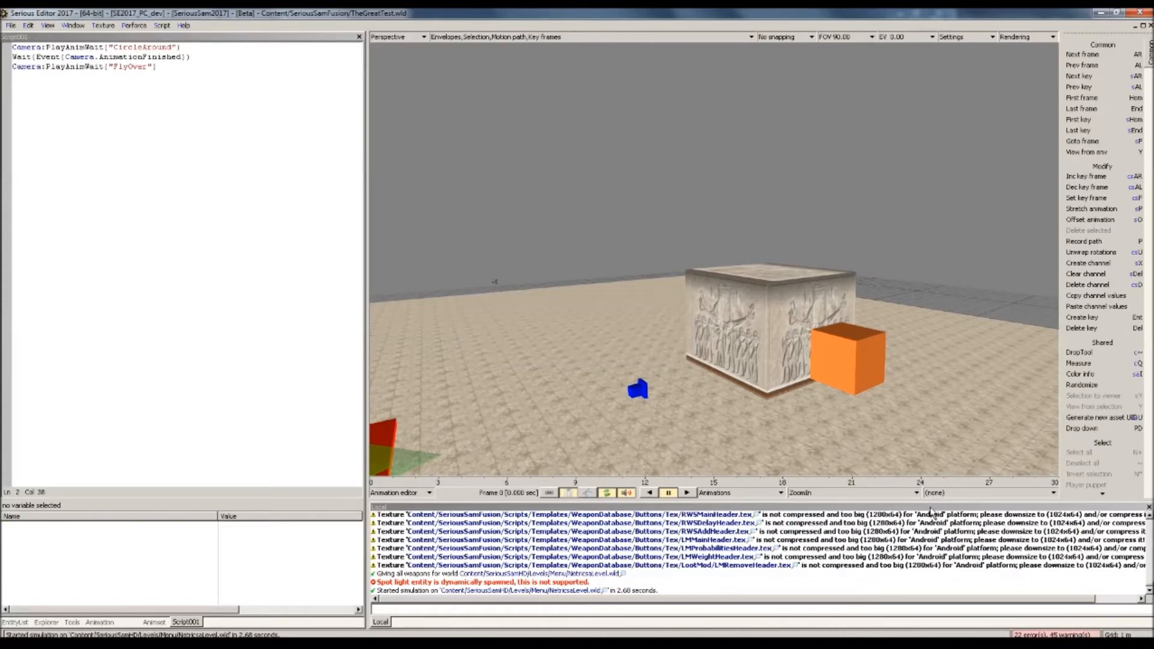
# Set the ZoomIn animation's last frame to 1 and its seconds per frame to 3
pyautogui.click(99, 622)
pyautogui.click(248, 73)
pyautogui.write('1')
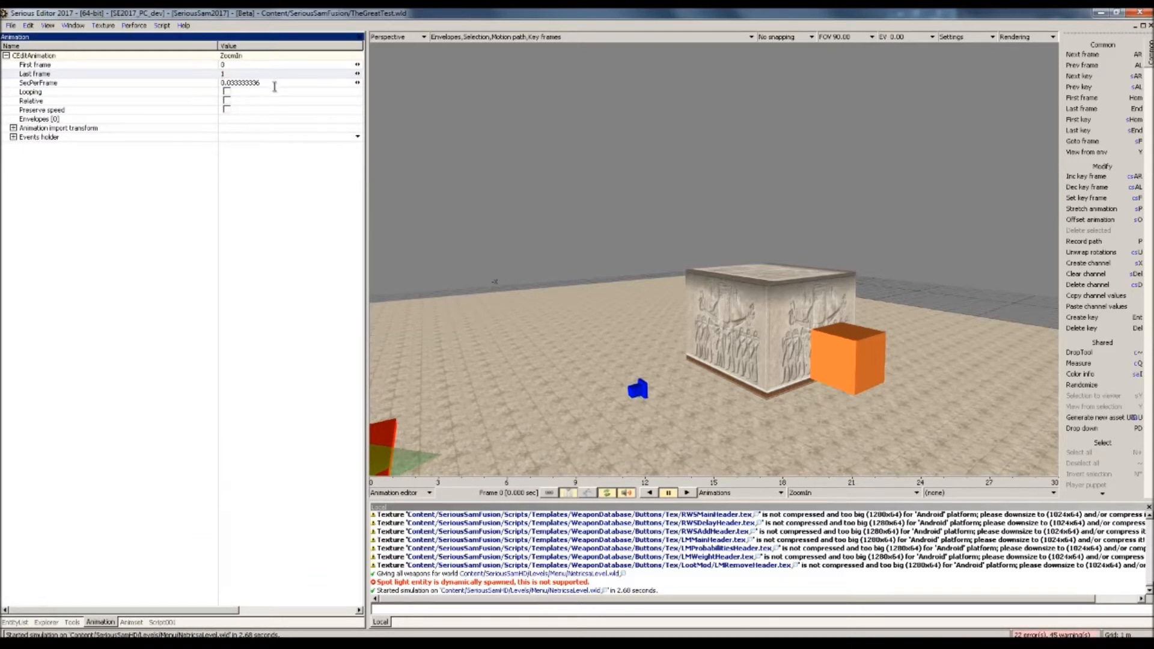
pyautogui.click(273, 83)
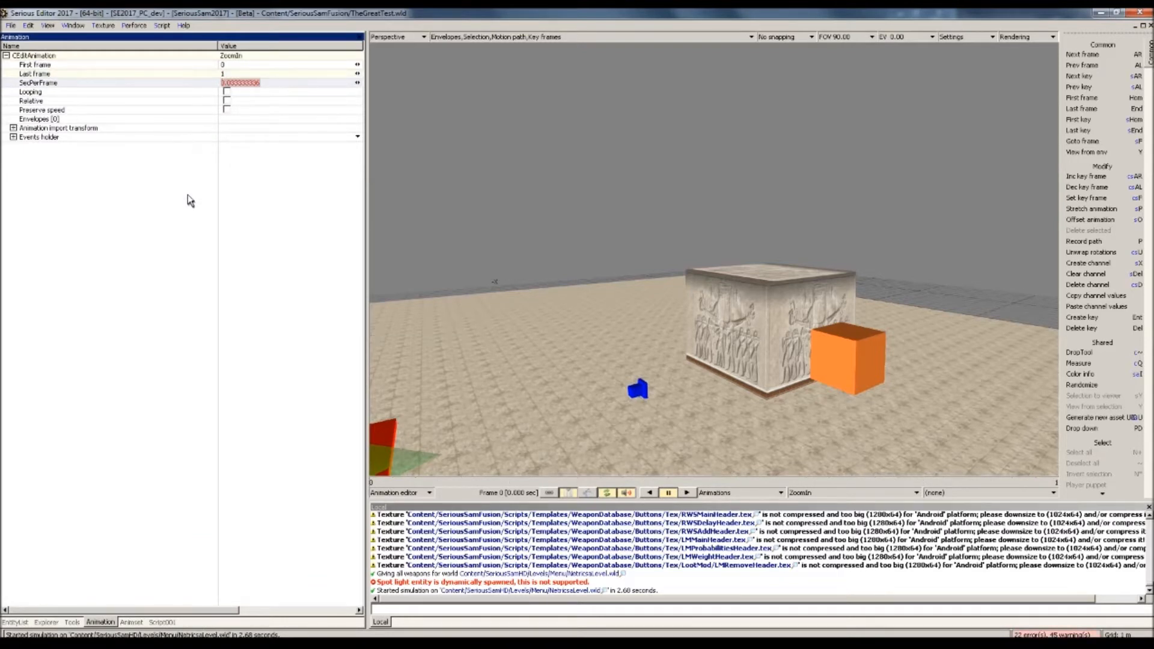
pyautogui.write('3')
pyautogui.press('Return')
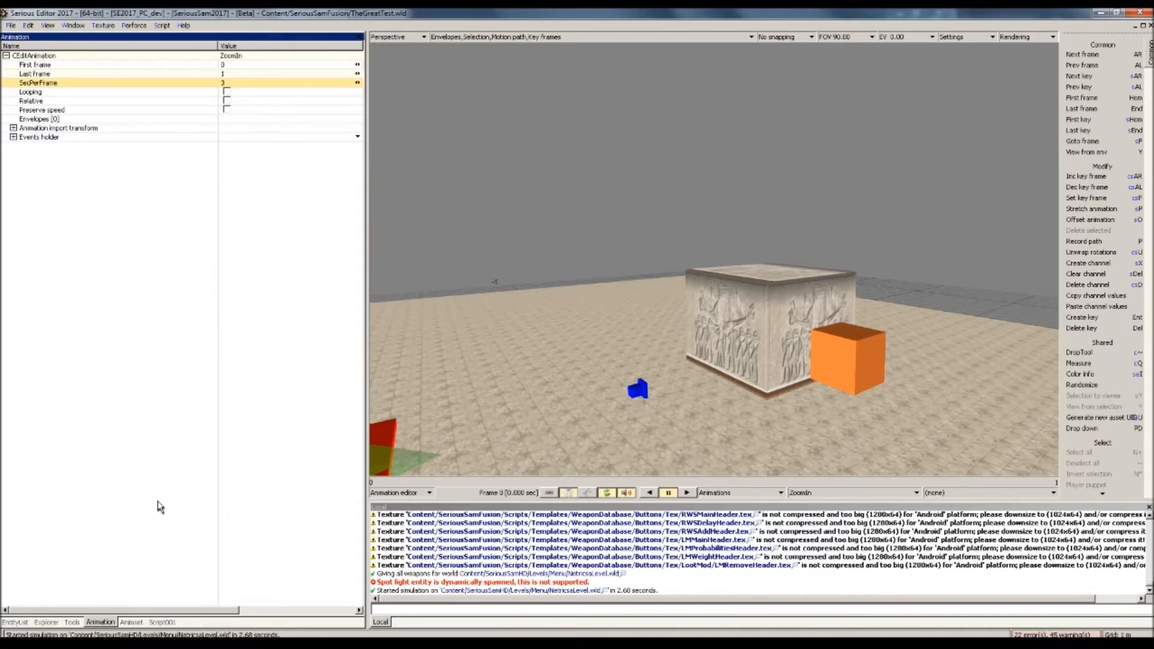
pyautogui.press('Escape')
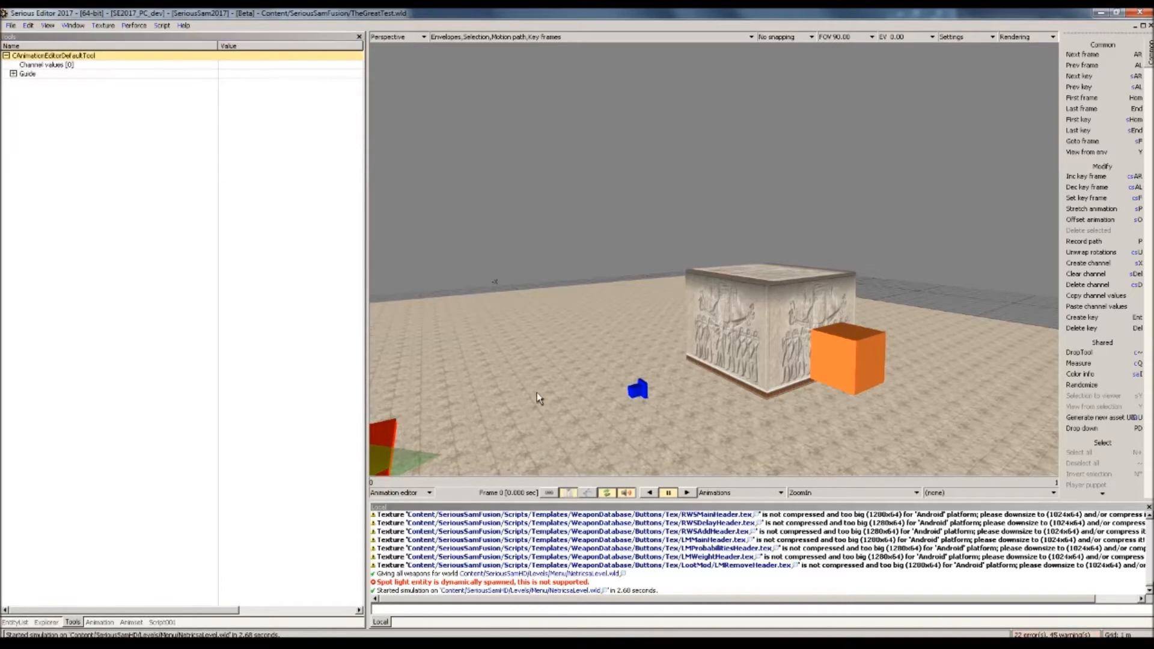
# Add a Camera envelope to the ZoomIn animation through envelope management
pyautogui.click(971, 495)
pyautogui.moveTo(971, 521)
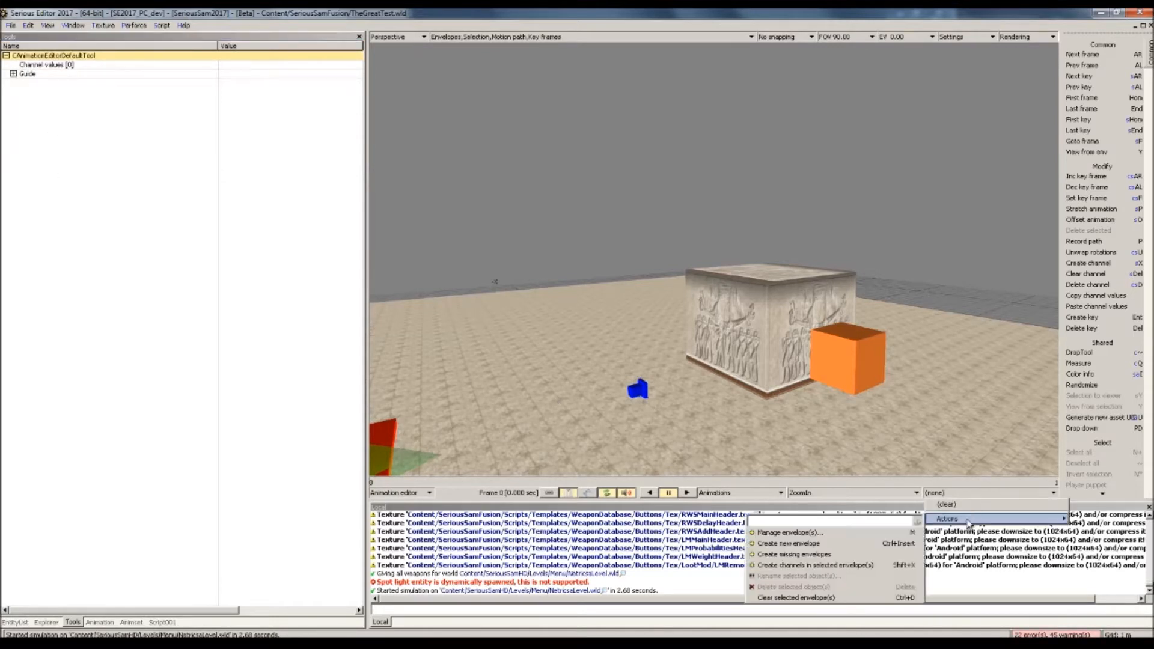
pyautogui.click(849, 534)
pyautogui.click(494, 205)
pyautogui.click(645, 449)
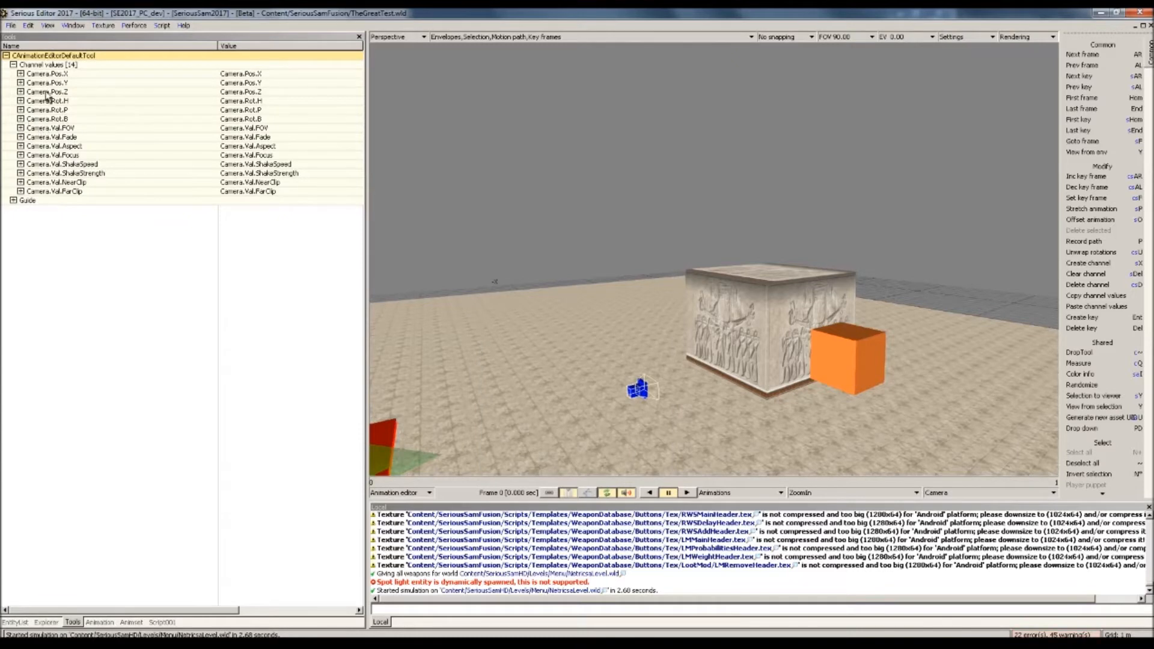
# Set the Camera envelope's FOV channel value to 40 and record all channels at frame 1
pyautogui.click(21, 128)
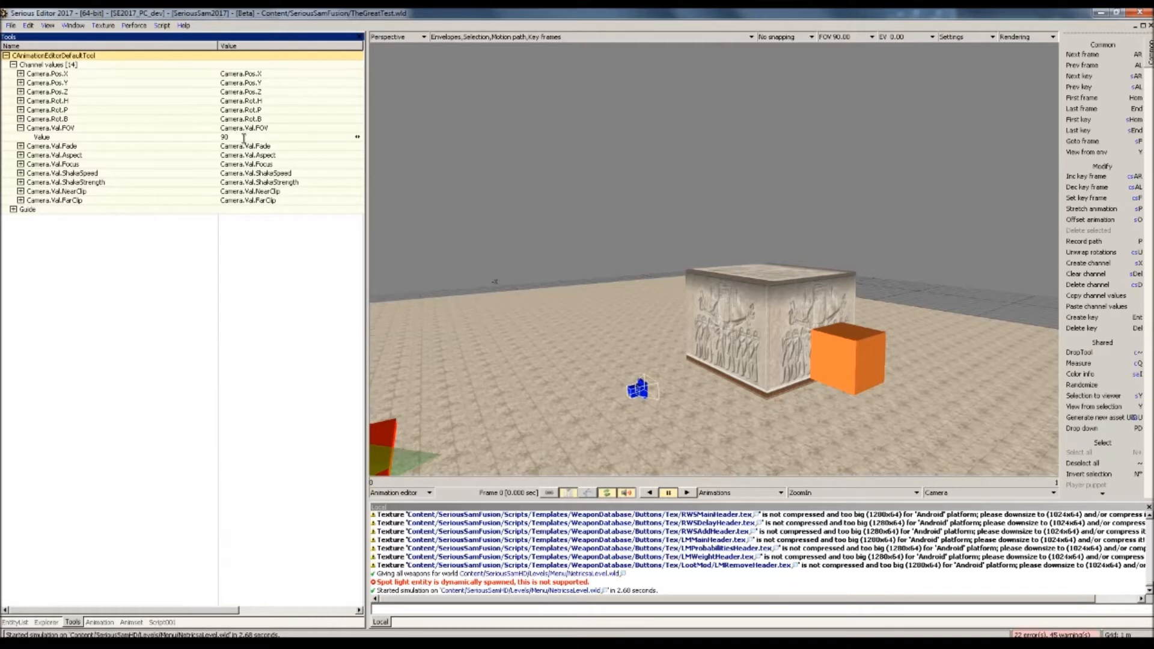
pyautogui.click(244, 138)
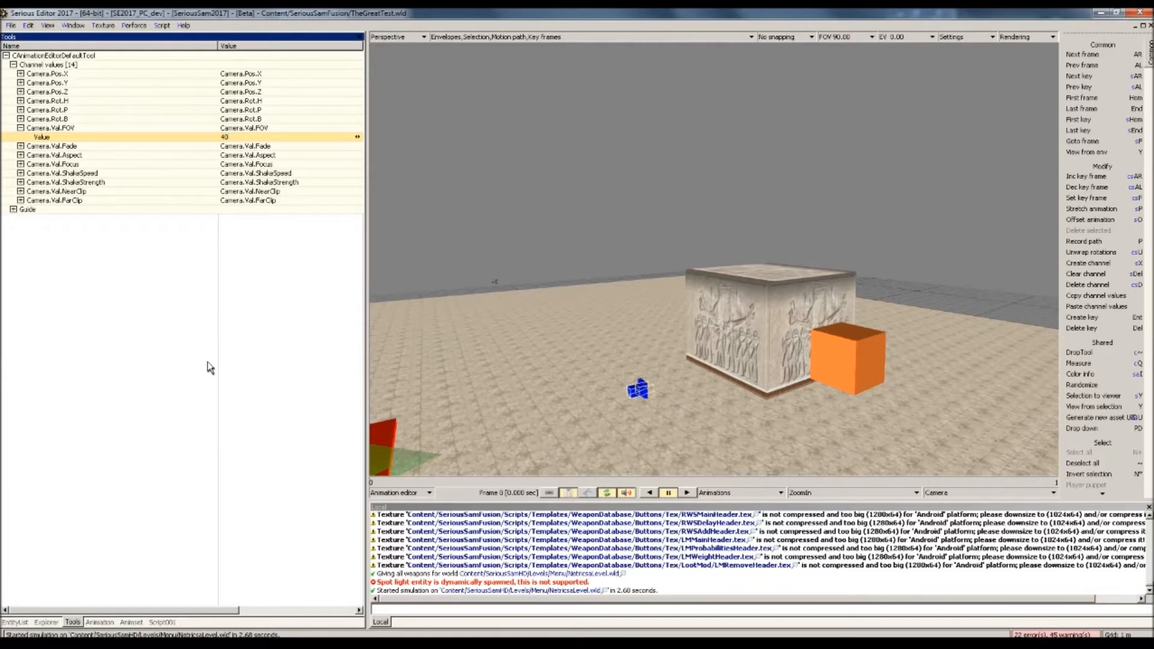
pyautogui.press('p')
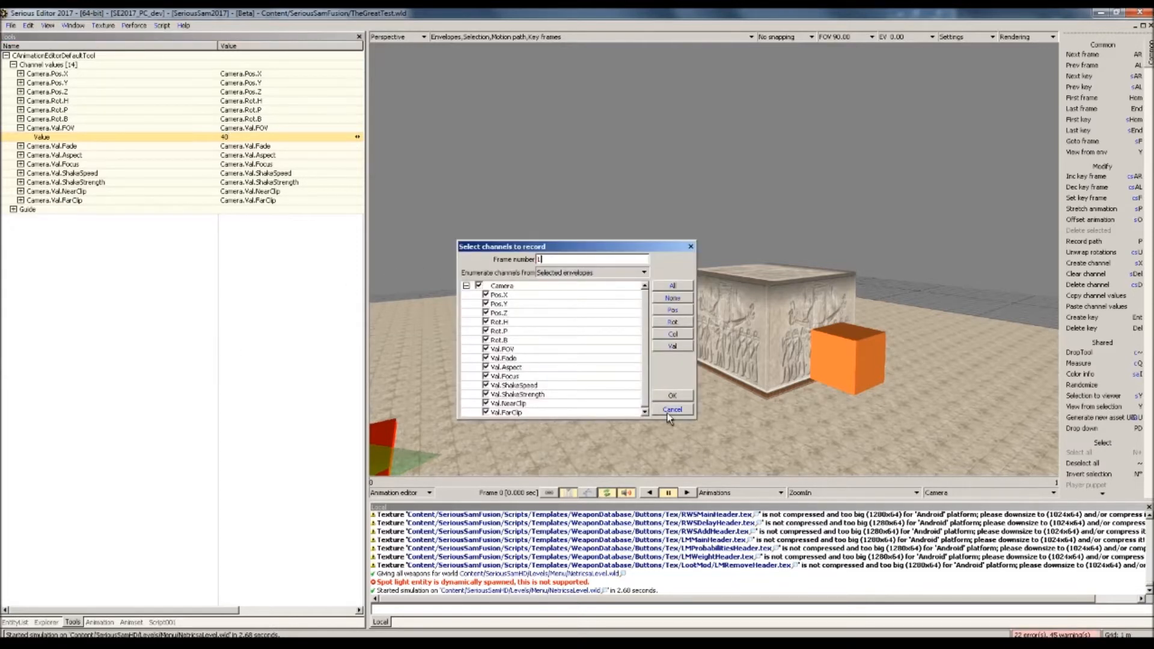
pyautogui.click(671, 396)
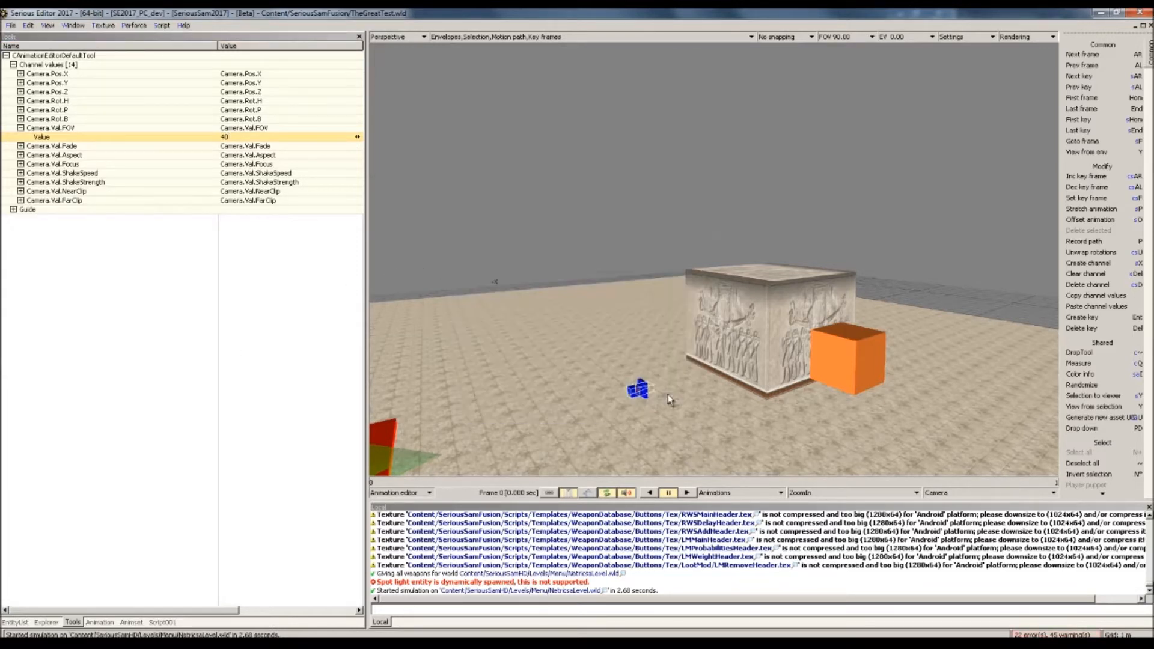
# Set the Camera envelope's FOV value to 90, record all channels at frame 0, and leave the animation editor
pyautogui.click(241, 136)
pyautogui.write('90')
pyautogui.press('Return')
pyautogui.press('p')
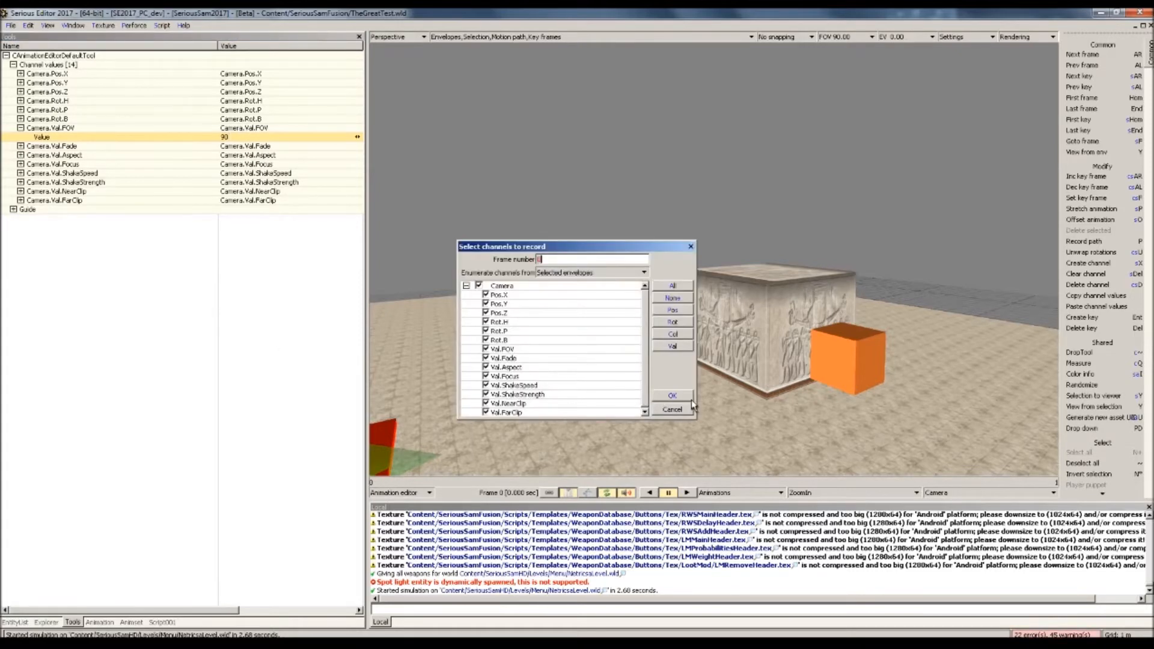
pyautogui.click(671, 396)
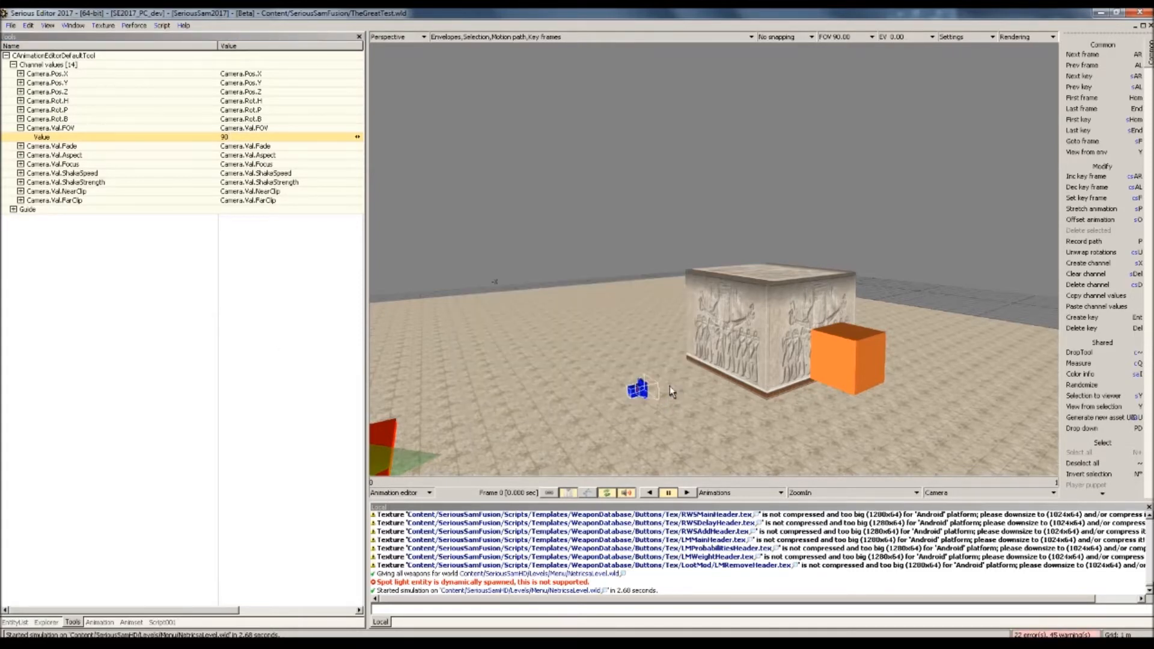
pyautogui.press('Escape')
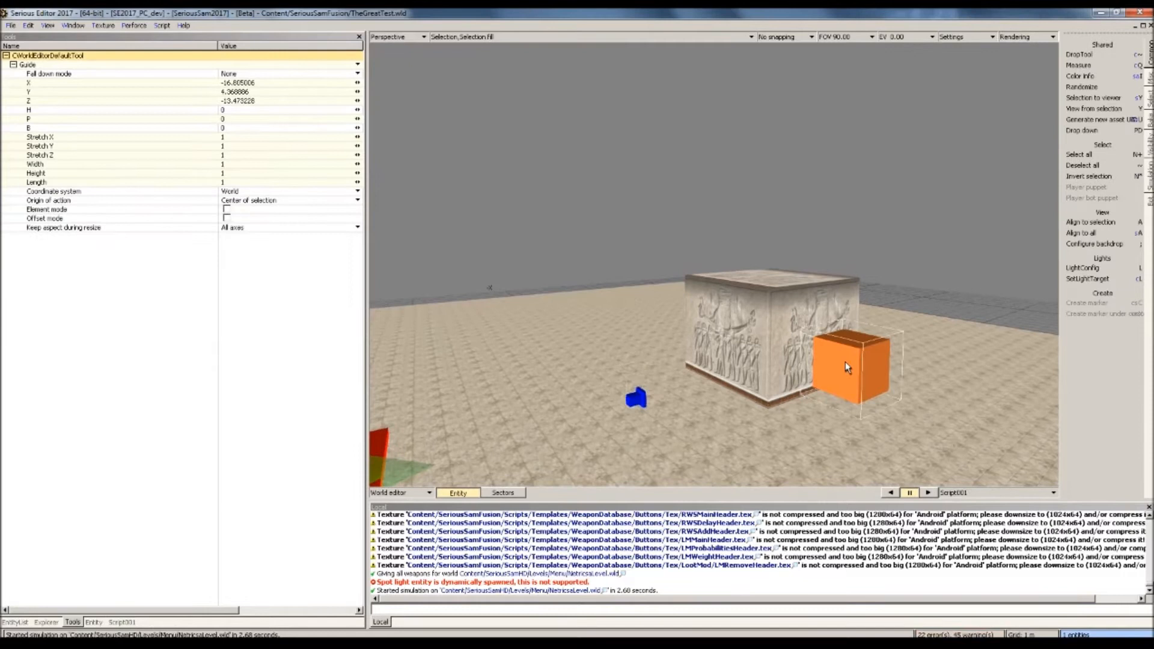
# Extend the script with another Wait(Event(Camera.AnimationFinished)) line followed by Camera:PlayAnimWait("ZoomIn")
pyautogui.doubleClick(846, 362)
pyautogui.moveTo(199, 67); pyautogui.dragTo(17, 67)
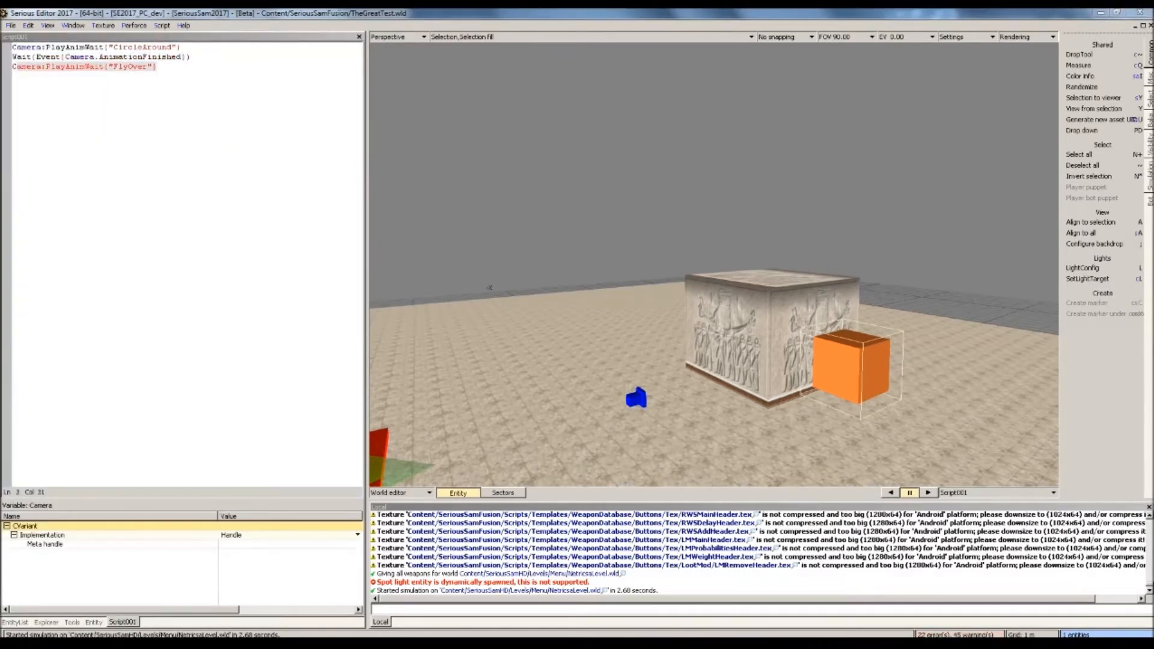
pyautogui.moveTo(169, 58); pyautogui.dragTo(7, 59)
pyautogui.hotkey('ctrl', 'c')
pyautogui.click(162, 60)
pyautogui.press('Return')
pyautogui.hotkey('ctrl', 'v')
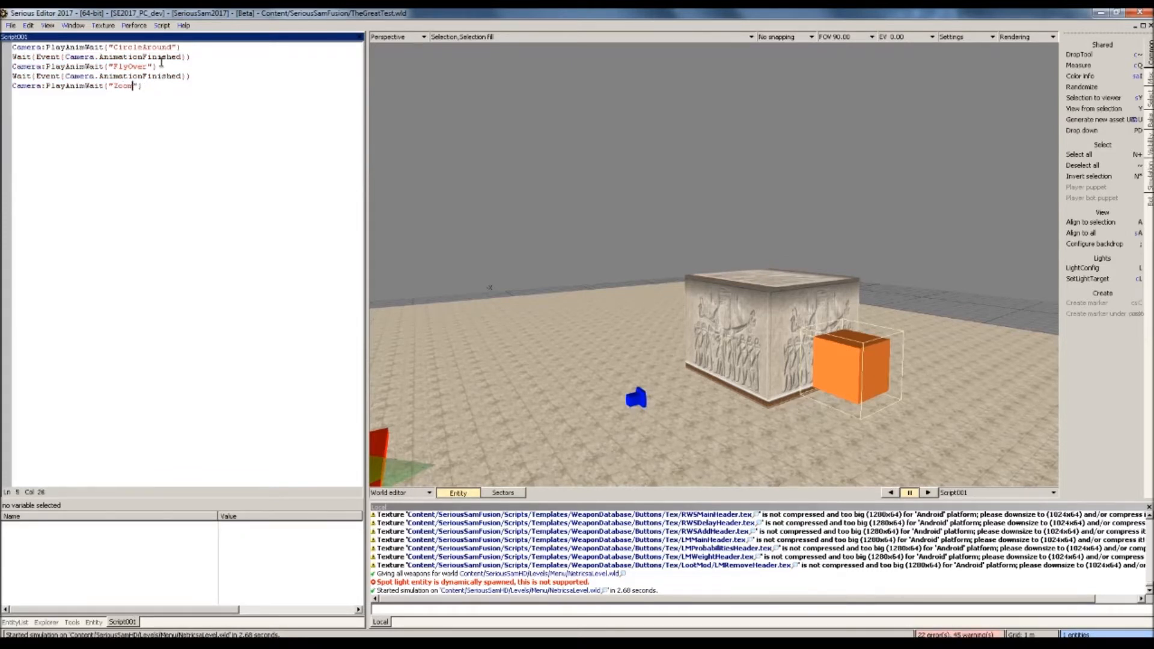
# Save the level and run the simulation to test the three camera animations in sequence
pyautogui.hotkey('ctrl', 's')
pyautogui.click(694, 322)
pyautogui.hotkey('ctrl', 'g')
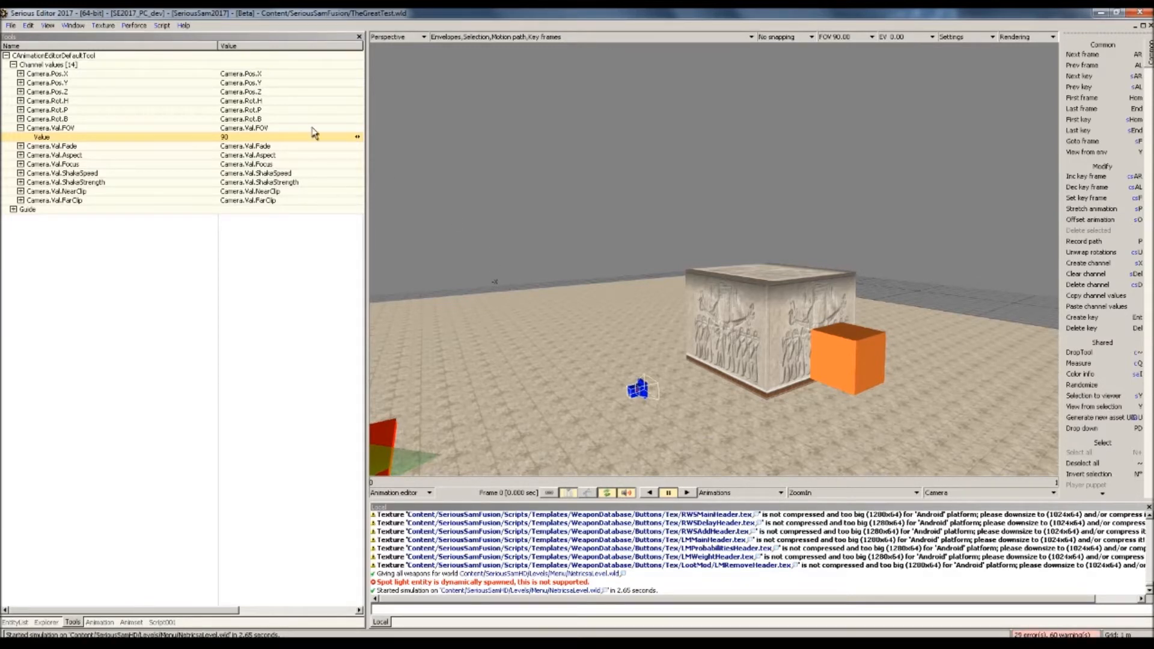
# Try out the Fade channel of the ZoomIn animation's Camera envelope while viewing through it, and set its value back to 1
pyautogui.click(18, 148)
pyautogui.click(20, 146)
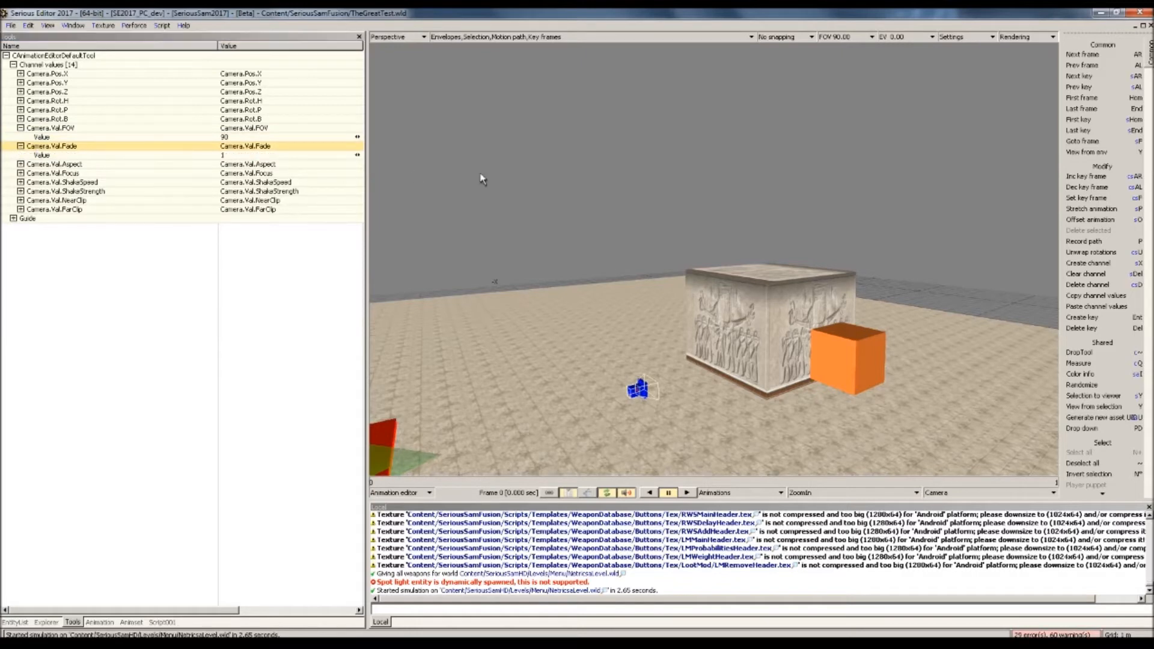
pyautogui.press('y')
pyautogui.moveTo(358, 156); pyautogui.dragTo(133, 161)
pyautogui.write('1')
pyautogui.press('Return')
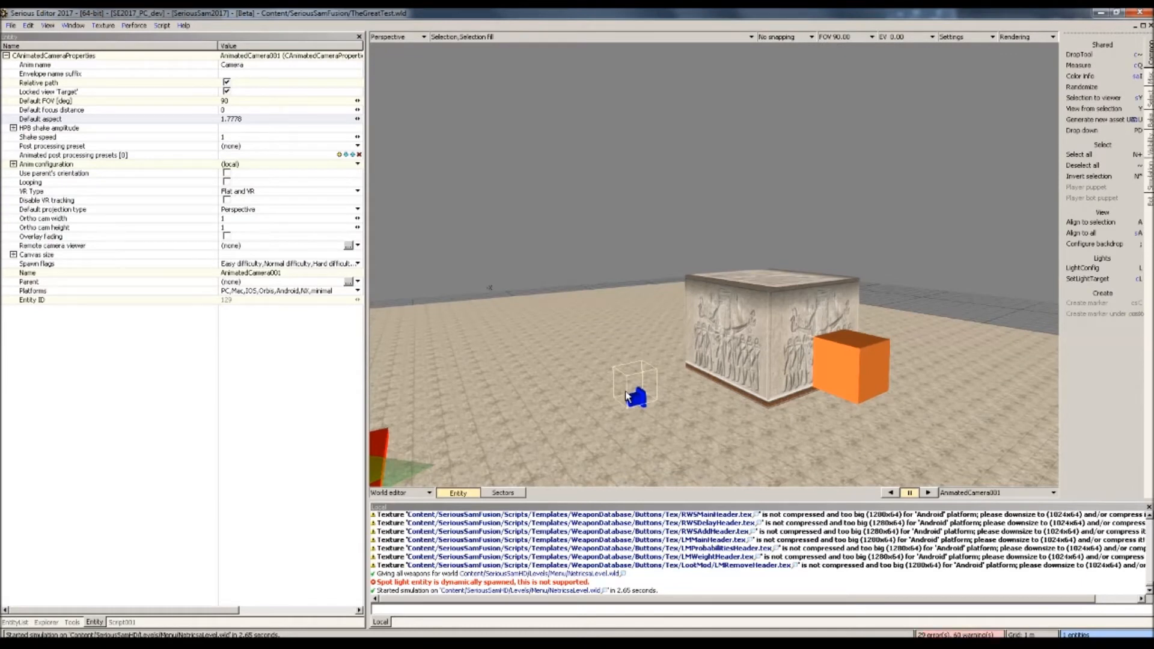
# Add a worldGlobals.CutScene(thisScript, currentChapter, "", "", function() ... end) block at the top of the script, above the camera calls
pyautogui.click(863, 367)
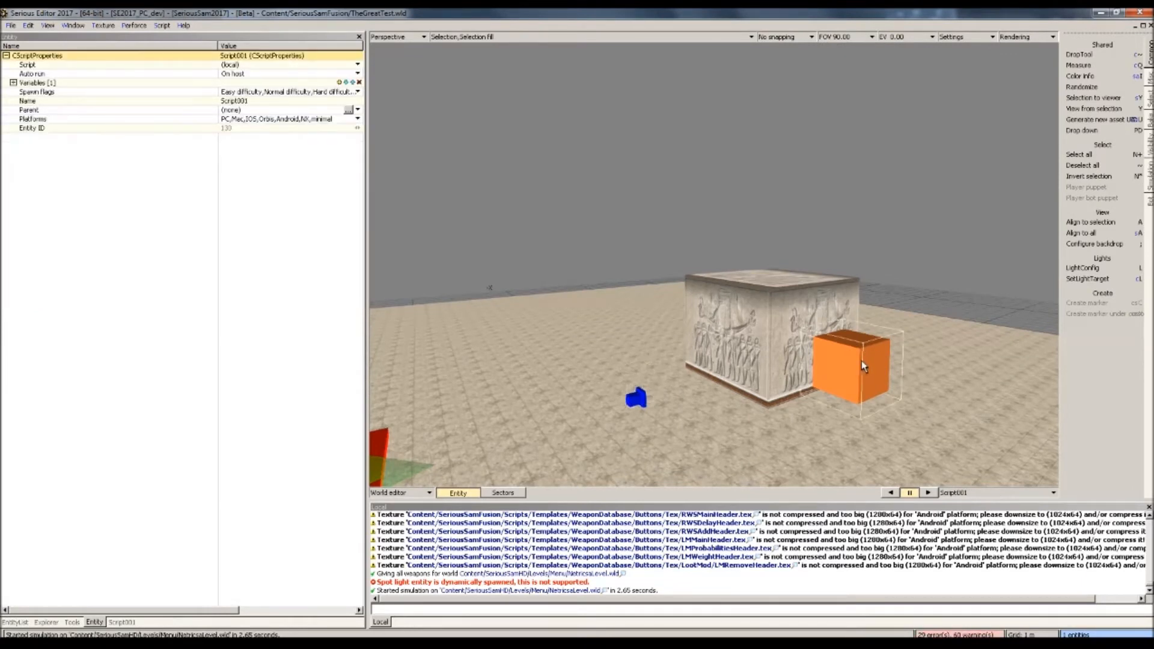
pyautogui.doubleClick(861, 360)
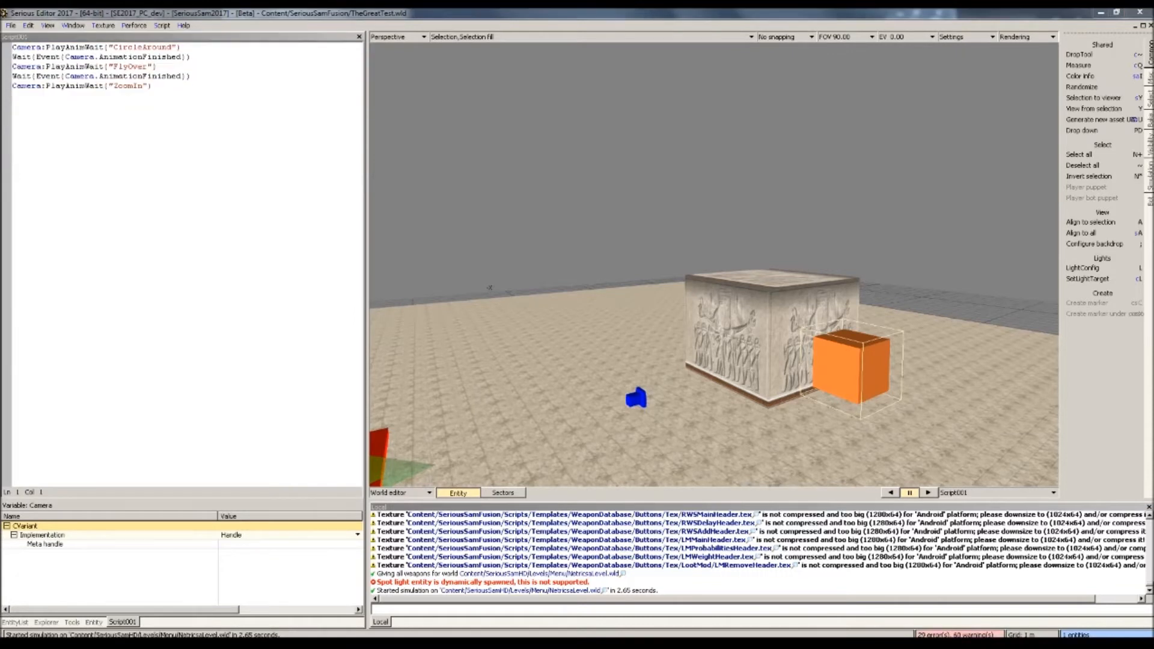
pyautogui.press('Return')
pyautogui.press('Return')
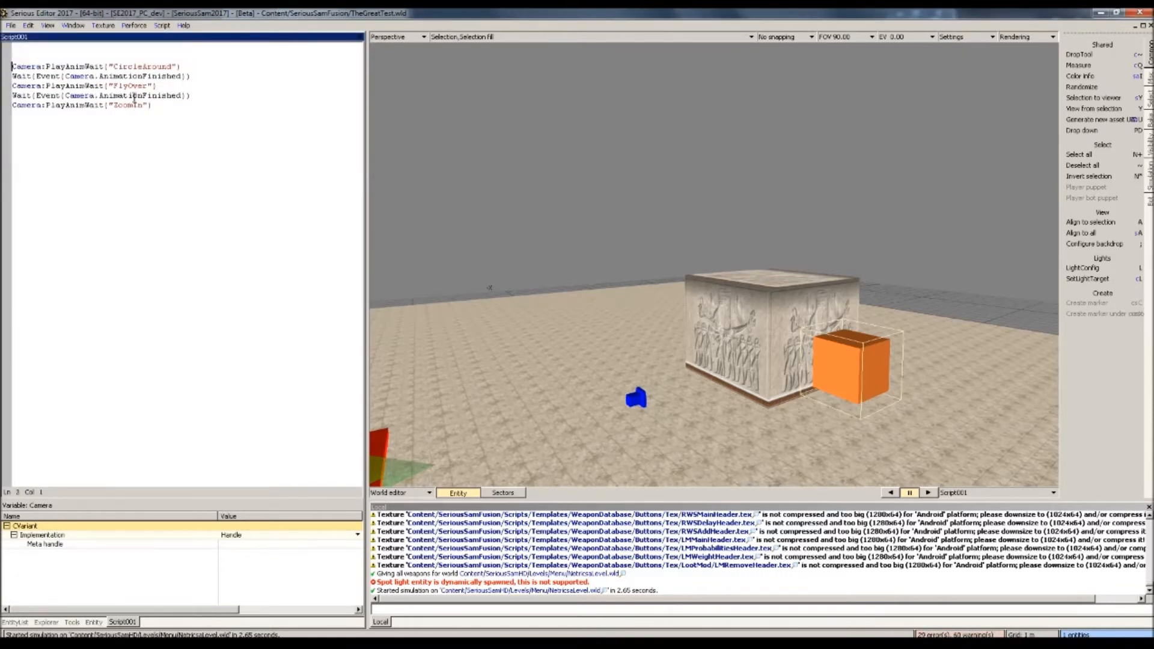
pyautogui.press('Up')
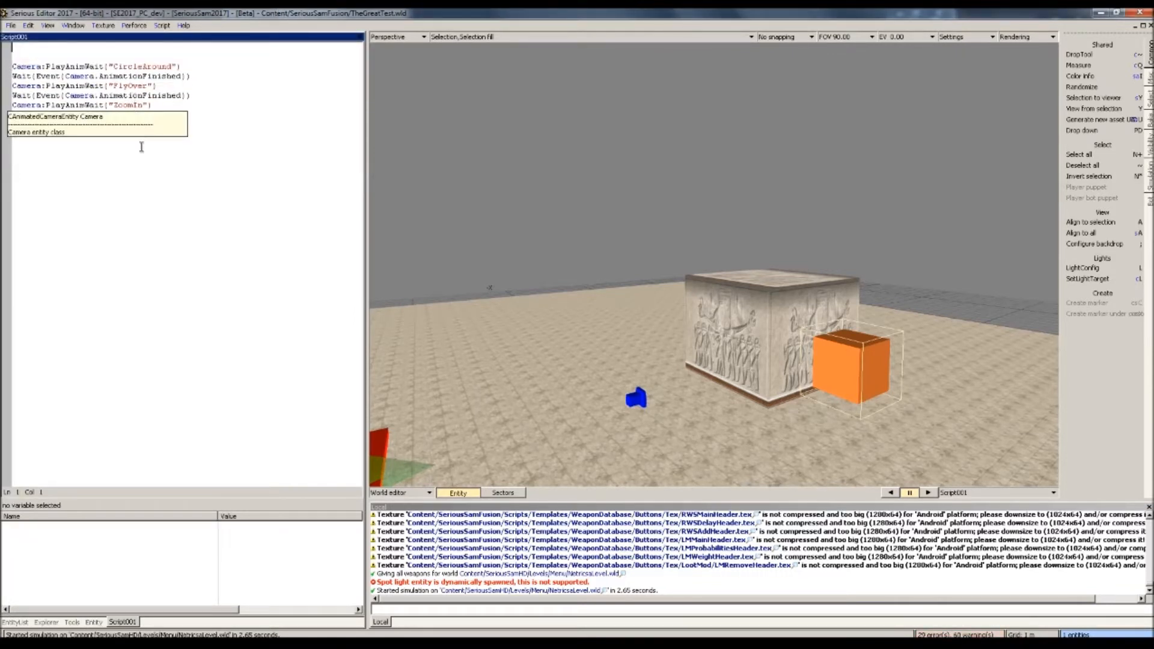
pyautogui.hotkey('alt', 'Tab')
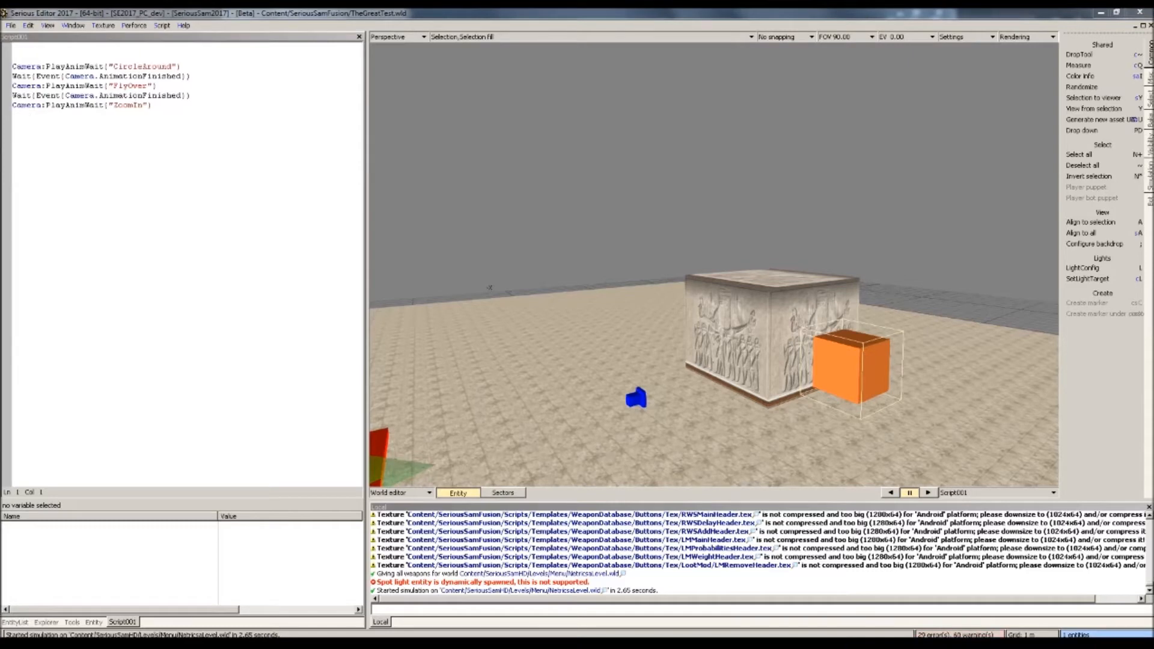
pyautogui.click(109, 47)
pyautogui.write('worldGlobals.CutScene(thisScript, currentChapter, "", "", function()  end)')
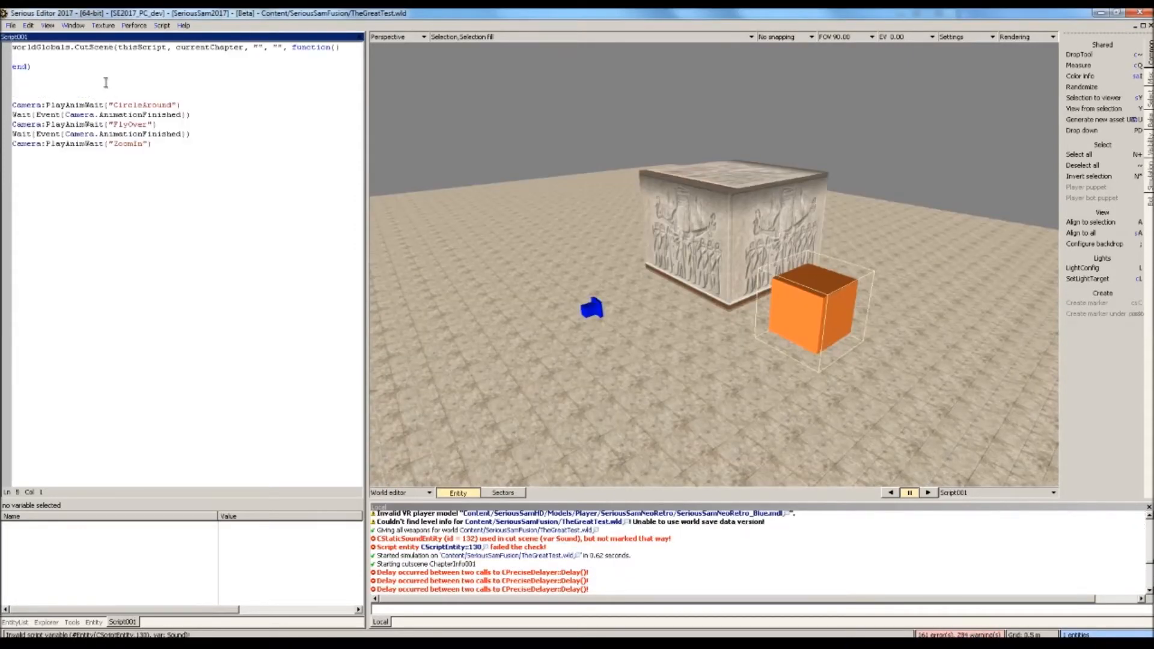
pyautogui.press('BackSpace')
pyautogui.press('BackSpace')
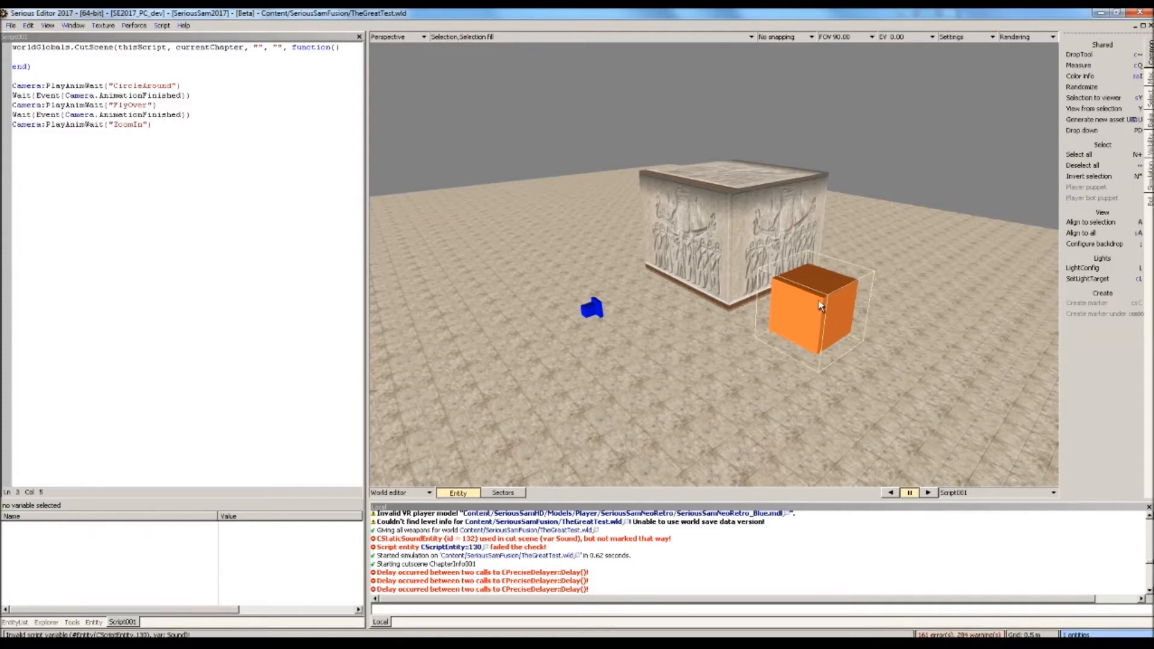
# Link the thisScript variable to the script entity and the currentChapter variable to the chapter info entity
pyautogui.moveTo(824, 319); pyautogui.dragTo(148, 48)
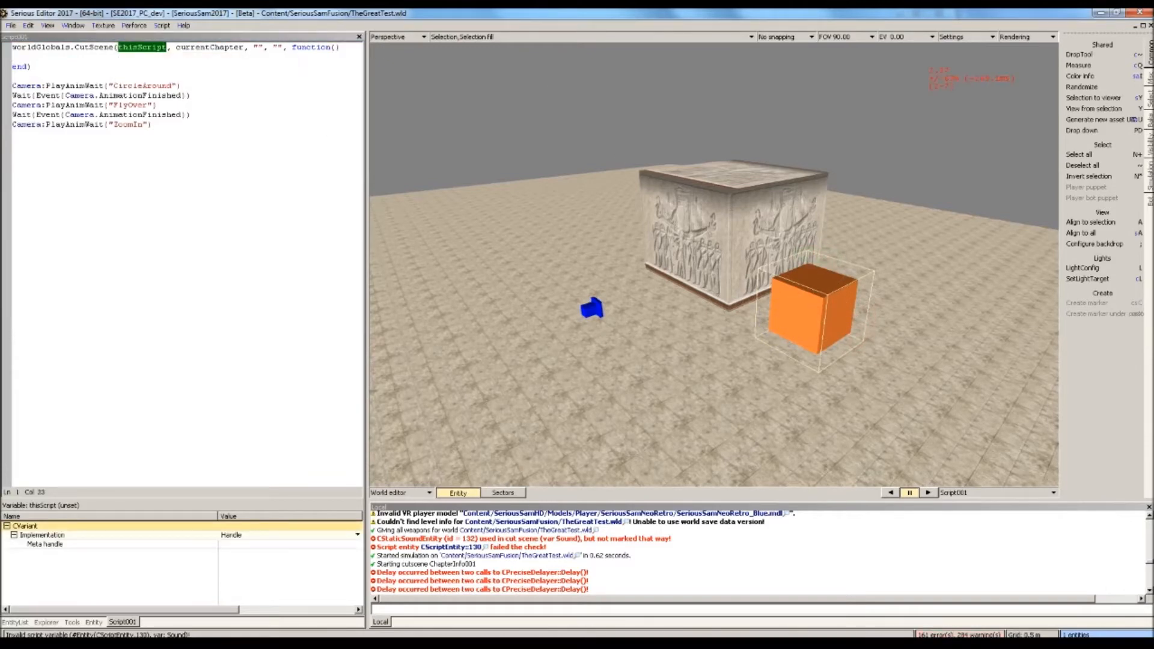
pyautogui.click(671, 306)
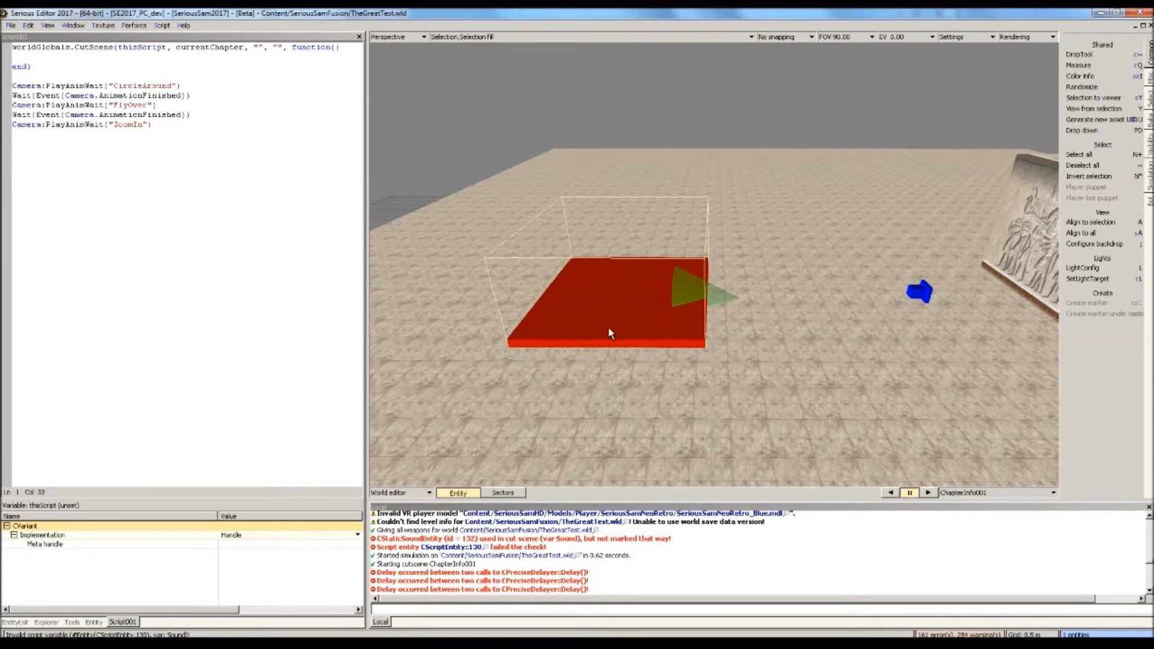
pyautogui.press('space')
pyautogui.press('space')
pyautogui.click(317, 123)
pyautogui.doubleClick(226, 48)
pyautogui.moveTo(203, 48); pyautogui.dragTo(204, 49)
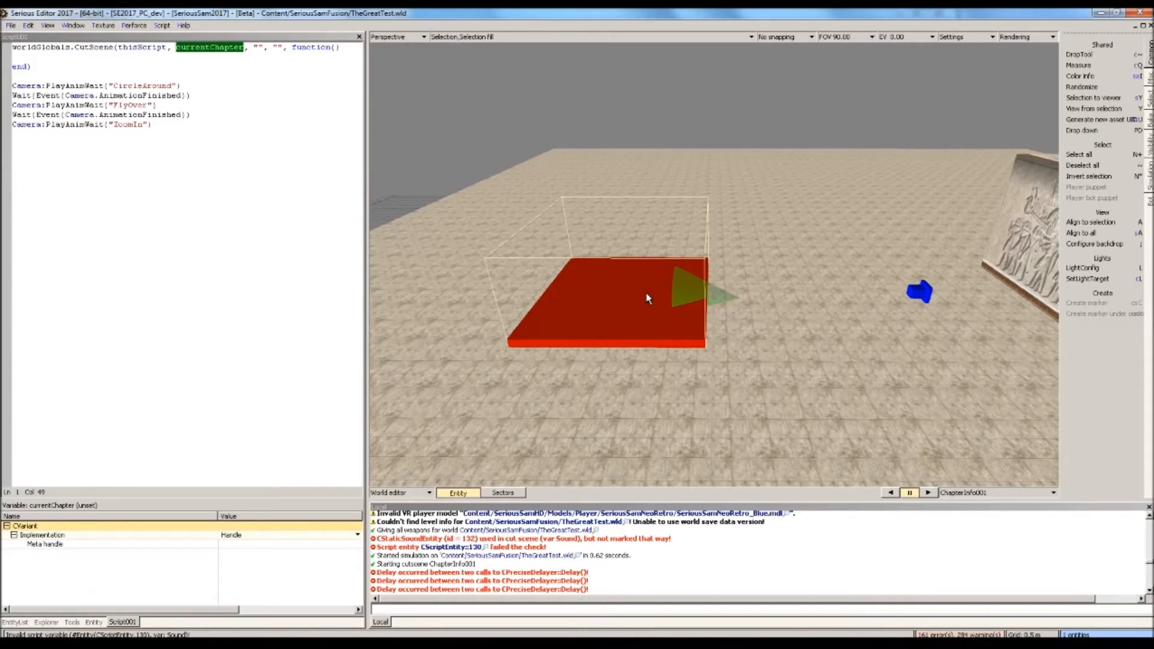
pyautogui.moveTo(646, 299); pyautogui.dragTo(706, 182, button='middle')
pyautogui.click(705, 183)
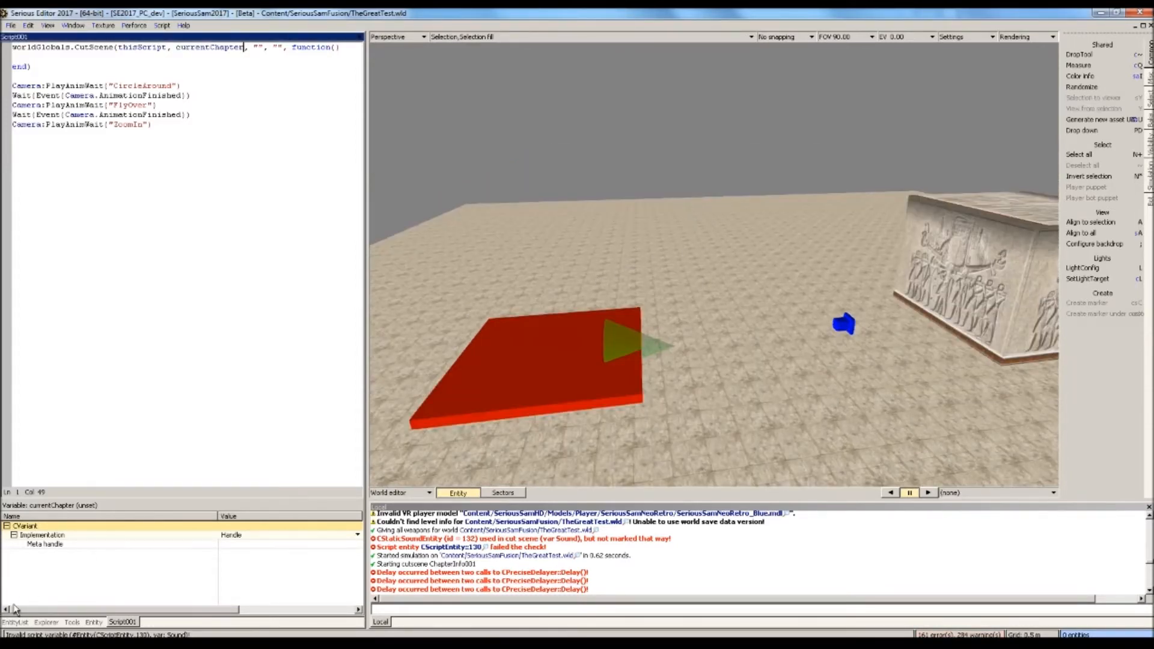
# Place a Cut sequence model entity from the Tools group on top of the stone block
pyautogui.click(24, 623)
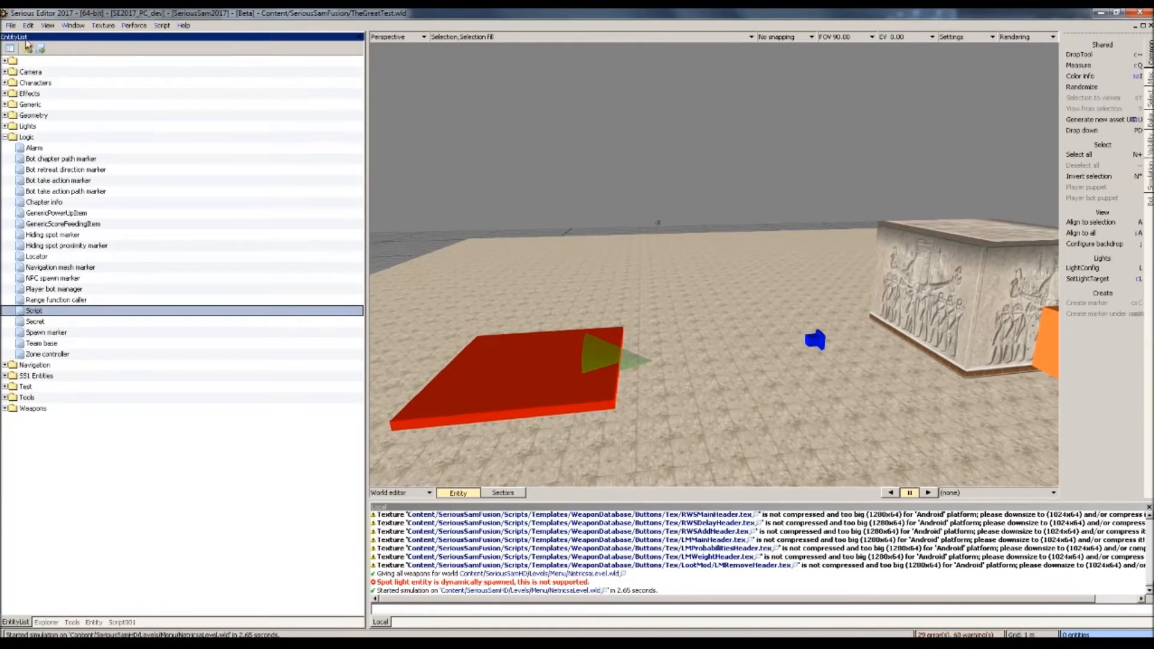
pyautogui.click(5, 137)
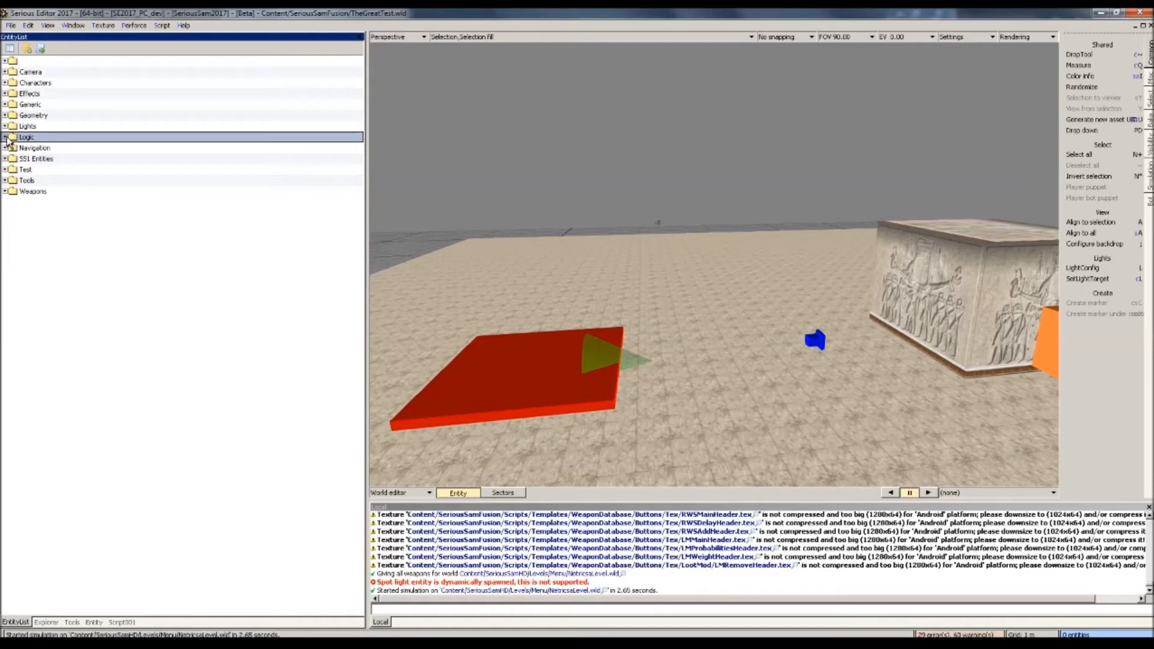
pyautogui.click(5, 181)
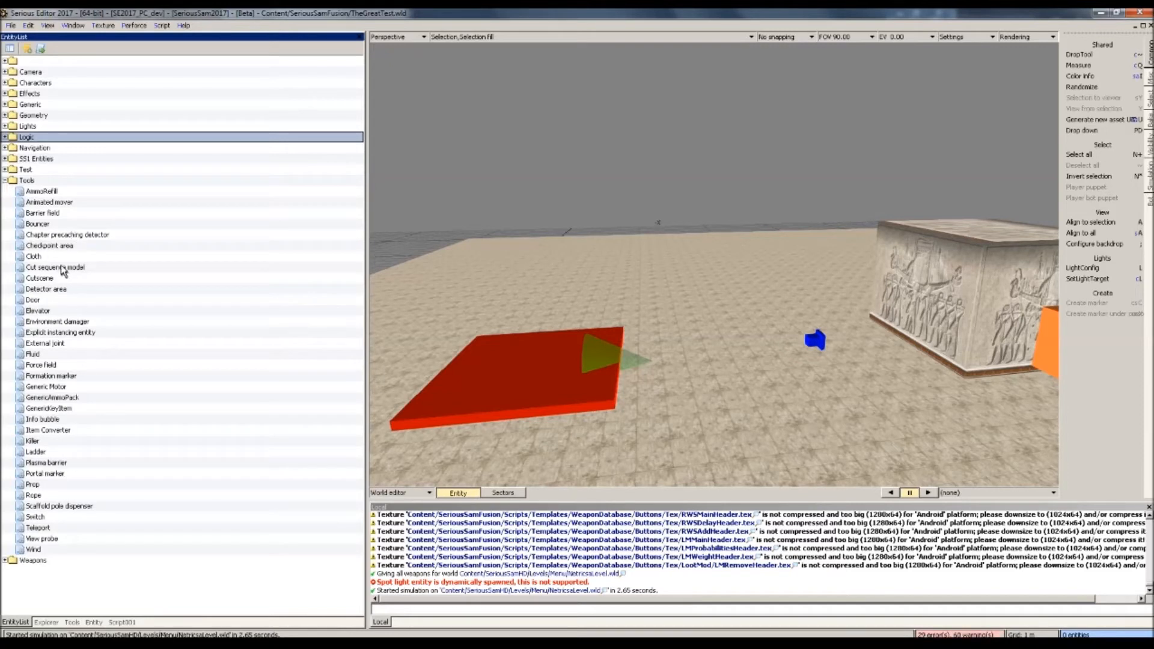
pyautogui.moveTo(60, 269); pyautogui.dragTo(994, 235)
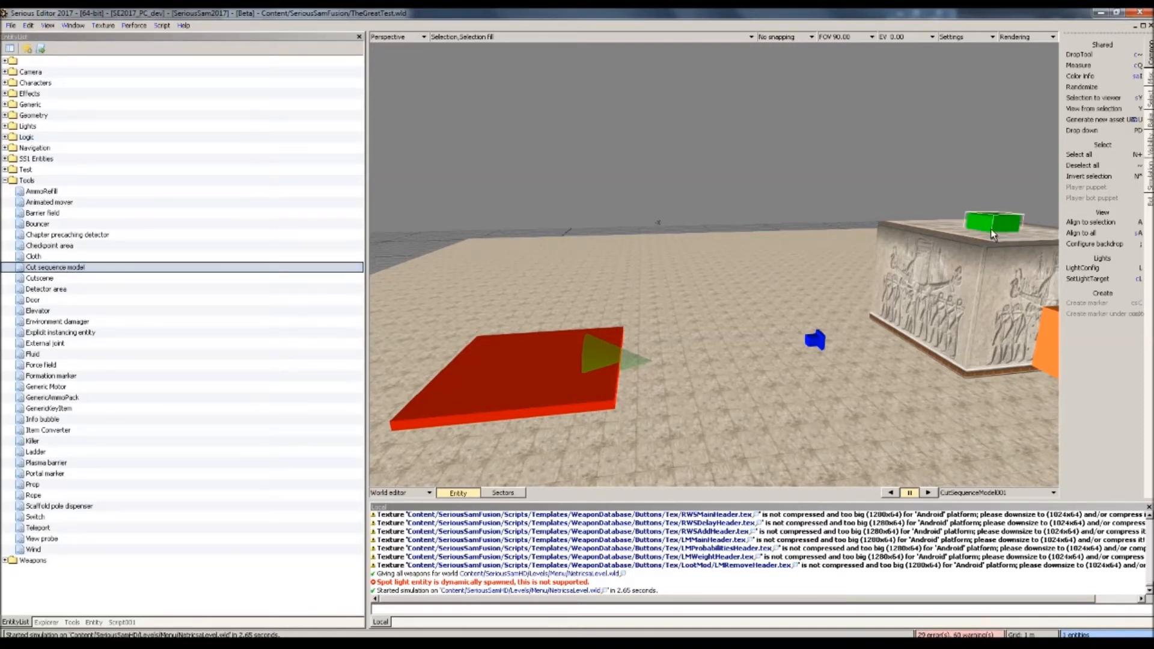
# Assign the SeriousSam model from Content/SeriousSam3/Models/Player/SeriousSam to the cut sequence model and align the view to it
pyautogui.click(94, 623)
pyautogui.click(247, 65)
pyautogui.click(249, 91)
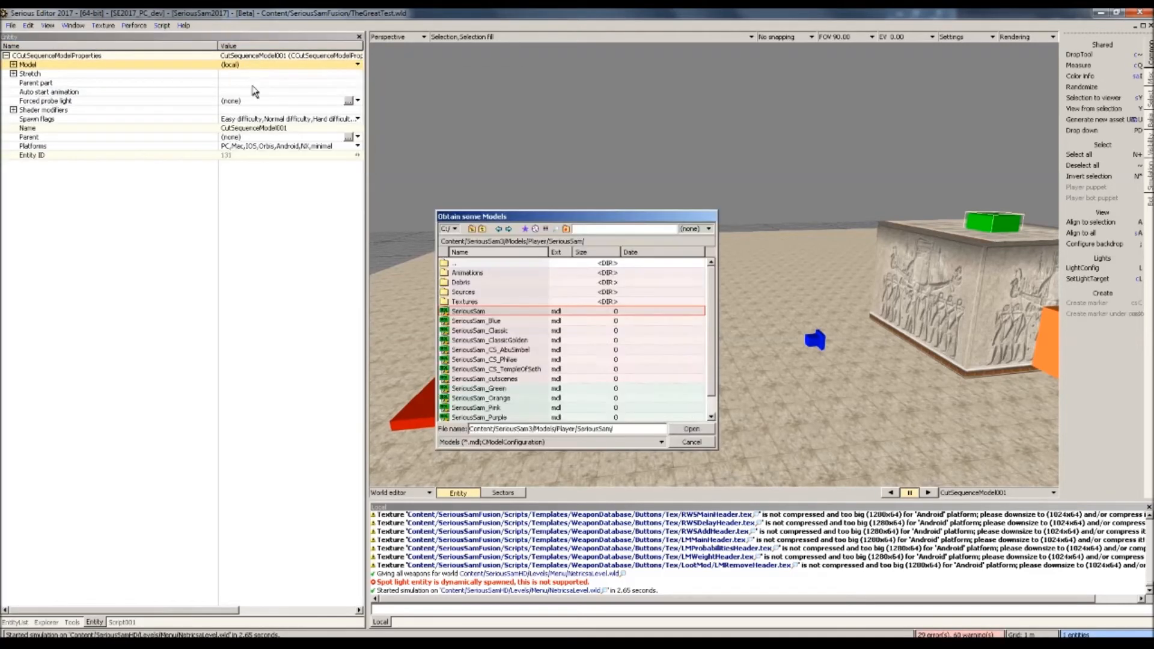
pyautogui.doubleClick(502, 314)
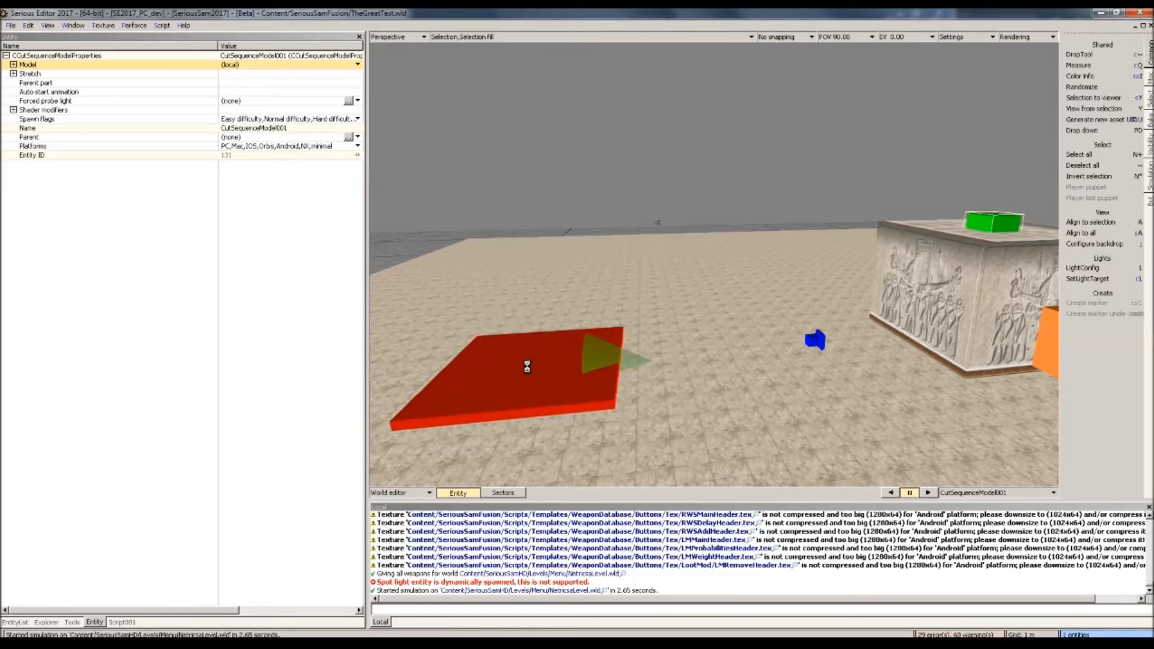
pyautogui.press('a')
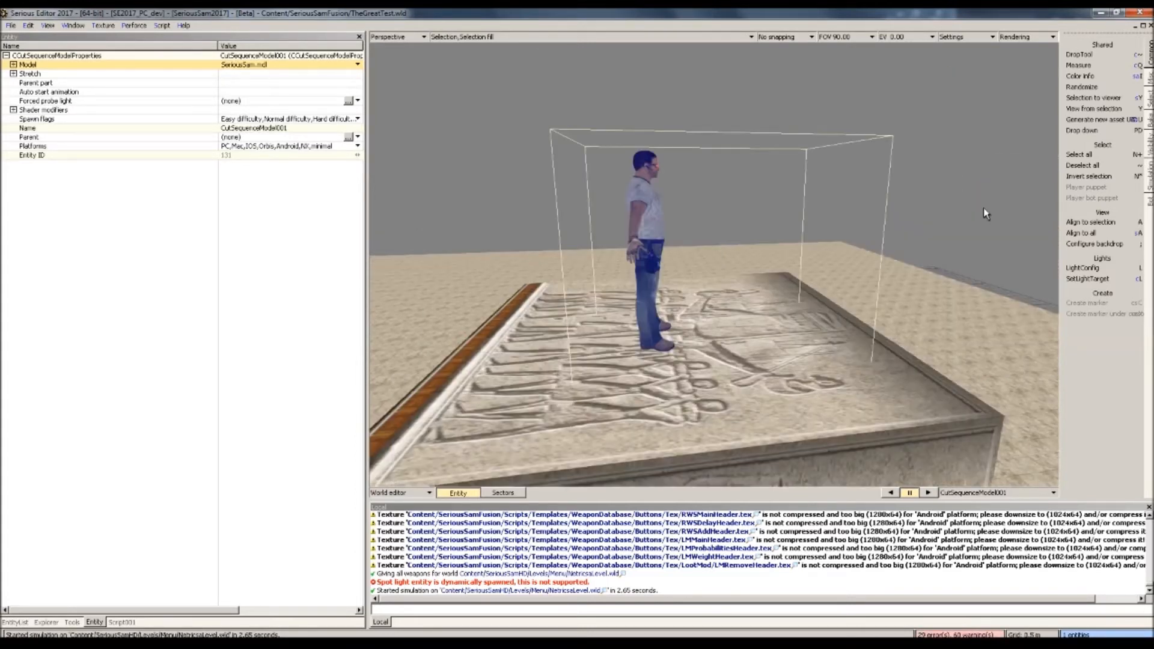
# Open the Sam model in the animation editor and play the Hammering animation from the Cutsequences group
pyautogui.click(419, 493)
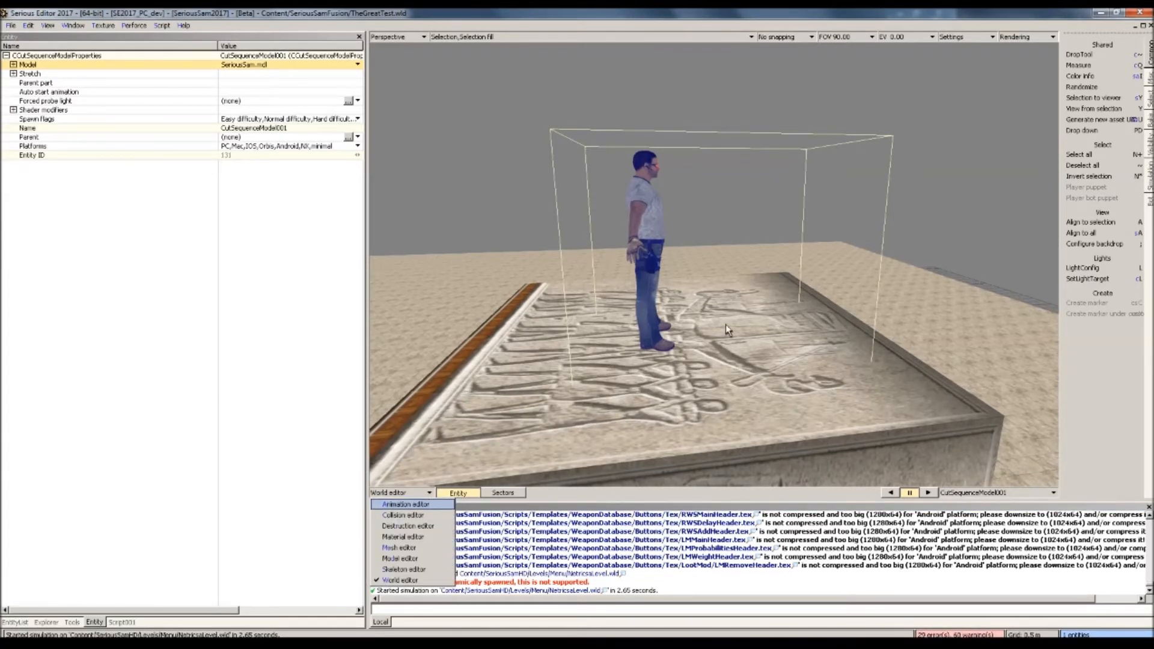
pyautogui.click(422, 507)
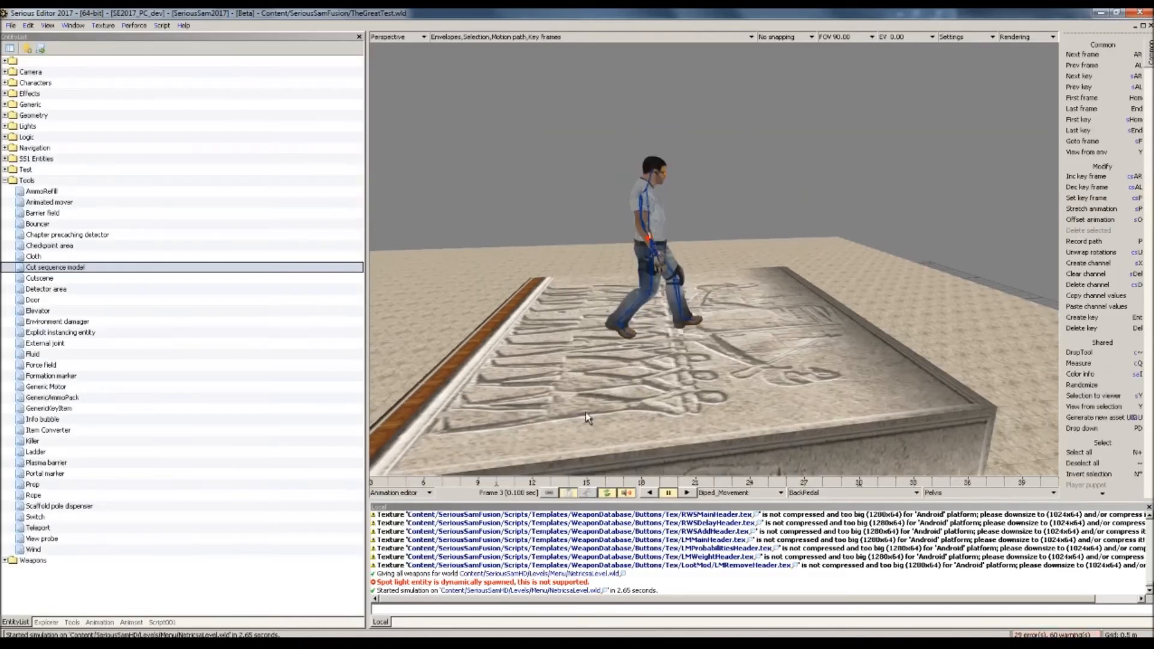
pyautogui.moveTo(736, 427); pyautogui.dragTo(631, 424, button='middle')
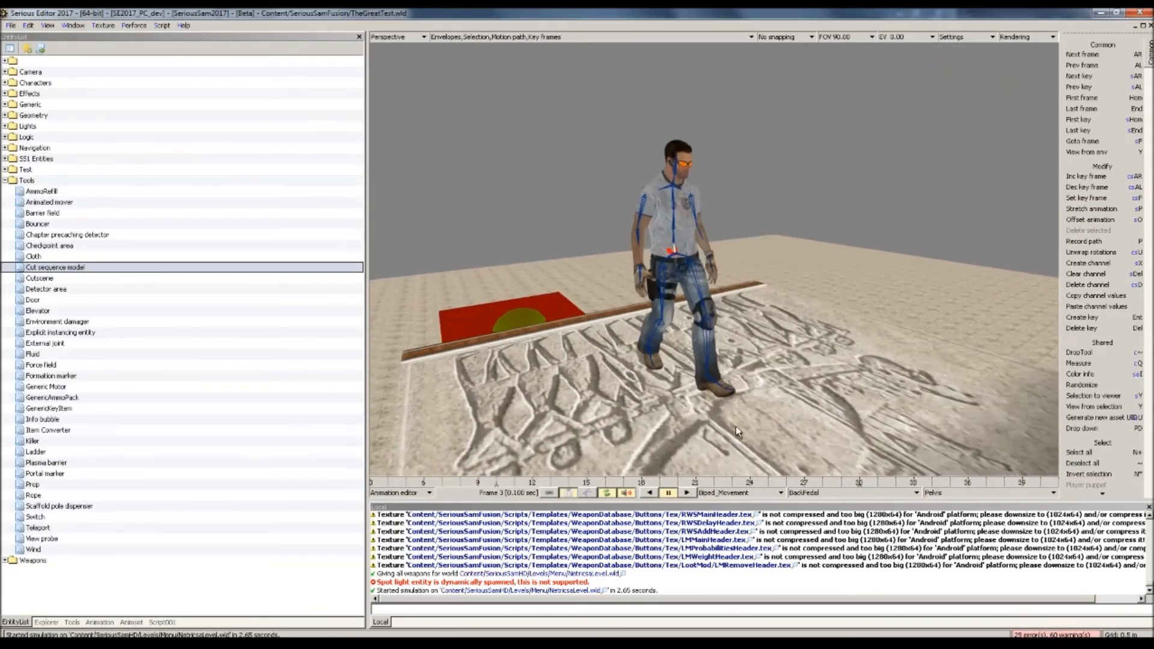
pyautogui.click(737, 494)
pyautogui.click(773, 379)
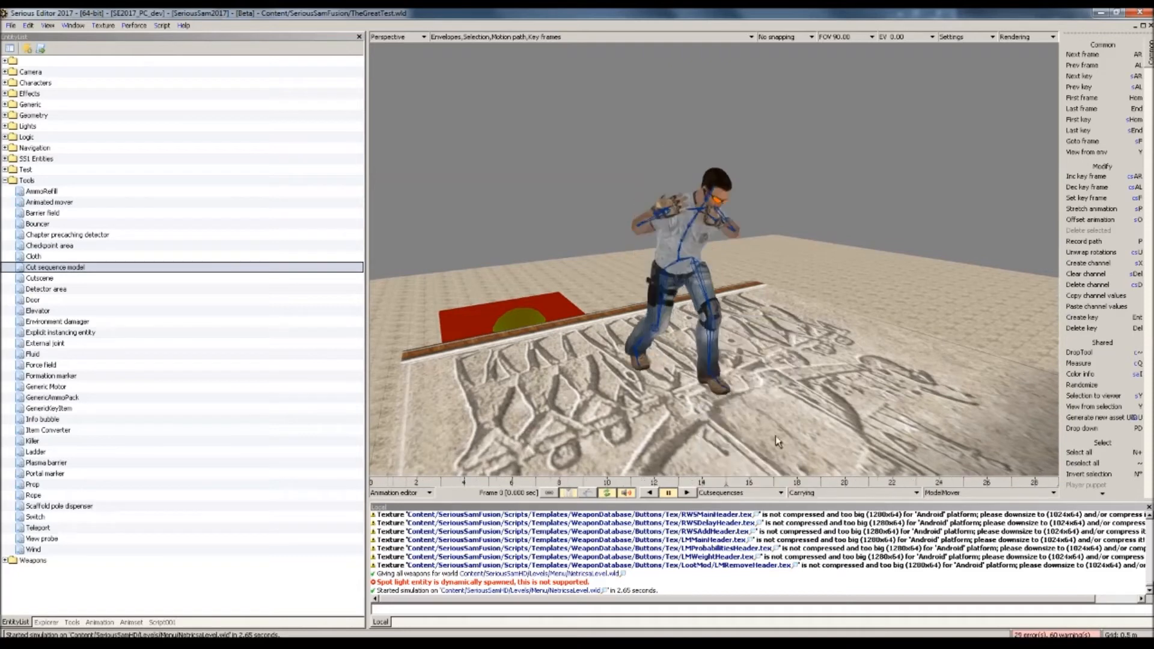
pyautogui.click(803, 494)
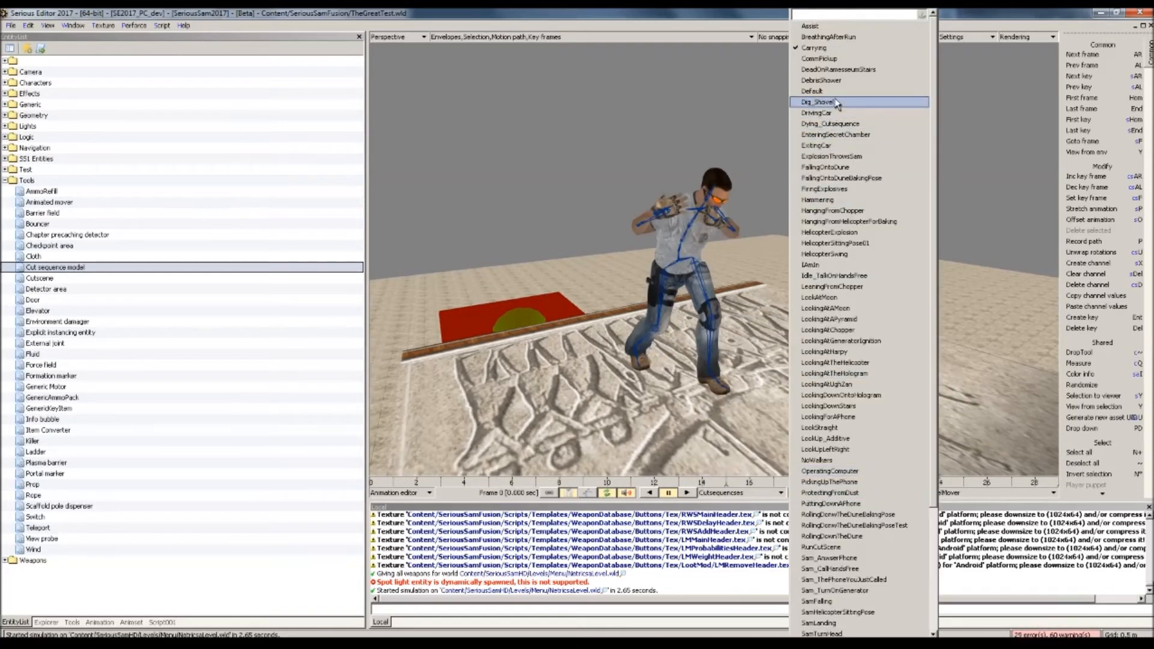
pyautogui.click(809, 103)
pyautogui.click(687, 493)
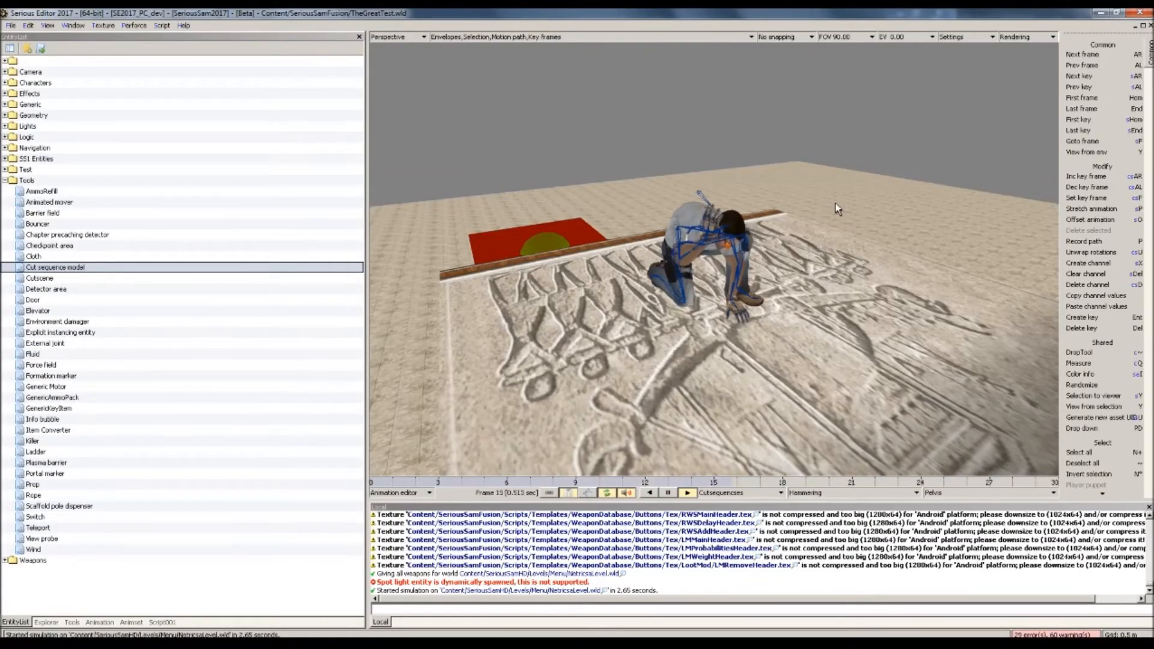
pyautogui.moveTo(835, 204)
pyautogui.mouseDown(button='middle')
pyautogui.moveTo(638, 220)
pyautogui.moveTo(652, 232)
pyautogui.moveTo(724, 225)
pyautogui.moveTo(737, 213)
pyautogui.moveTo(713, 211)
pyautogui.moveTo(692, 214)
pyautogui.moveTo(836, 207)
pyautogui.mouseUp(button='middle')
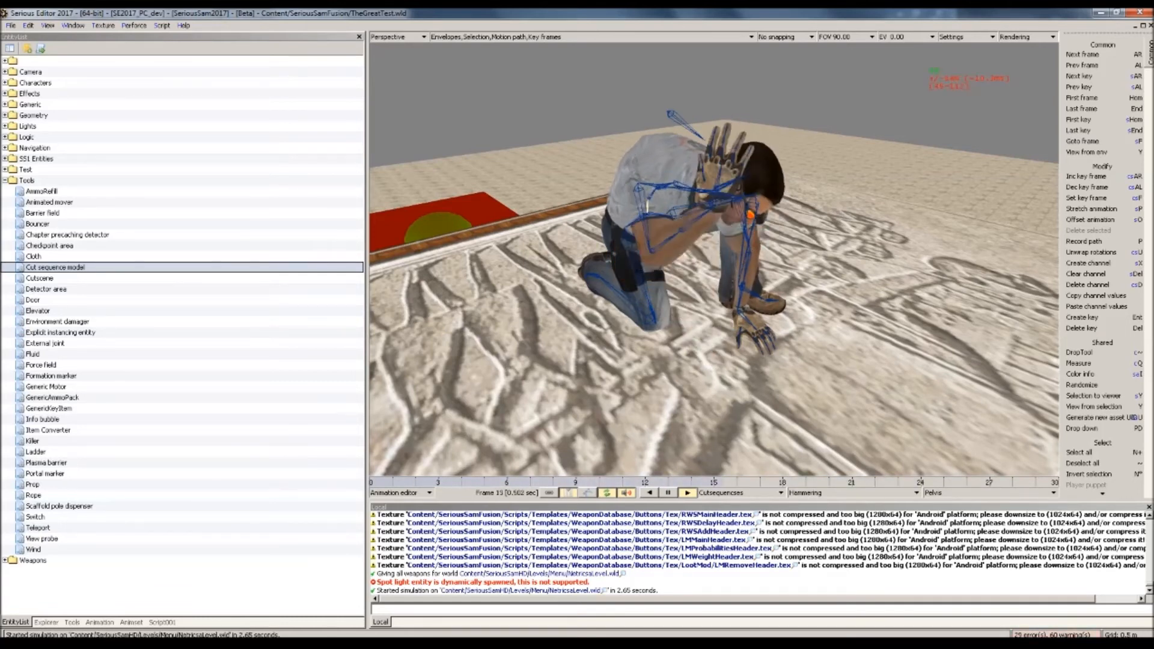
pyautogui.moveTo(836, 208)
pyautogui.mouseDown(button='middle')
pyautogui.moveTo(835, 259)
pyautogui.moveTo(800, 271)
pyautogui.moveTo(836, 204)
pyautogui.mouseUp(button='middle')
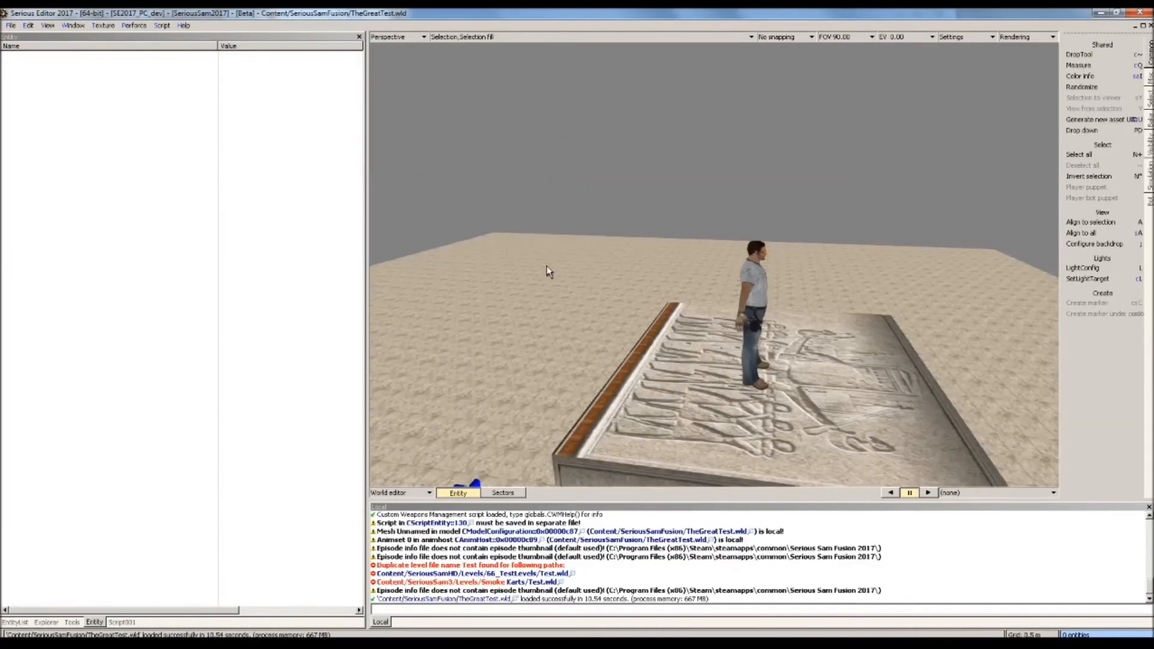
# Add Sam:Appear() inside the script's CutScene function and link the Sam variable to the cut sequence model on the block
pyautogui.moveTo(546, 266); pyautogui.dragTo(542, 395, button='middle')
pyautogui.doubleClick(547, 409)
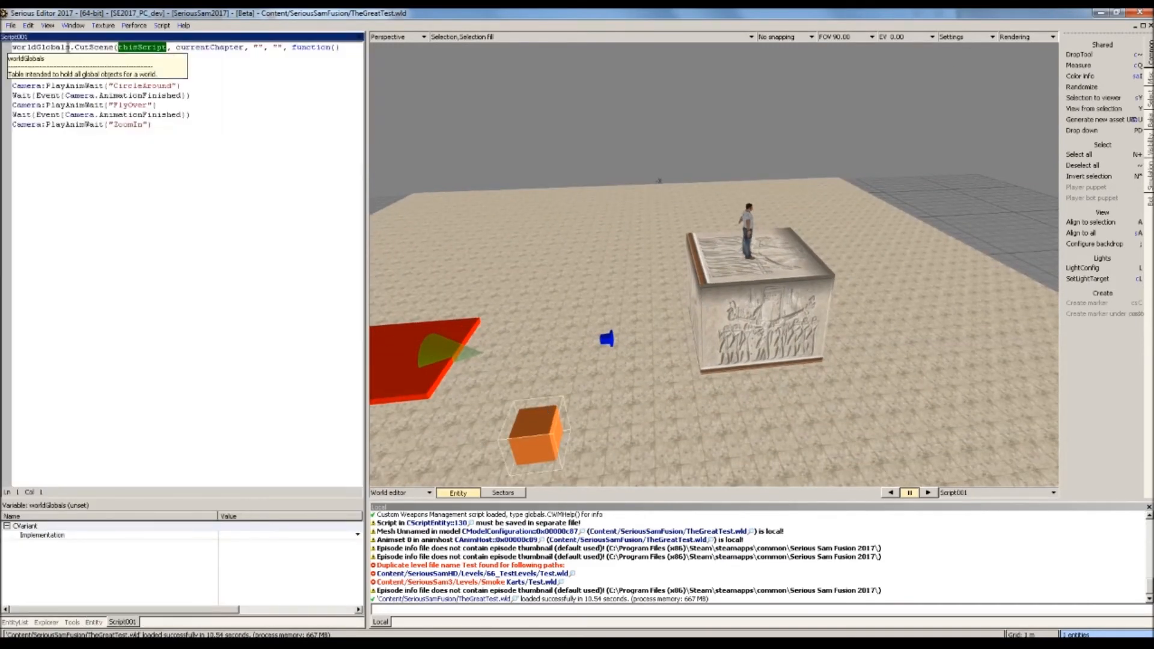
pyautogui.click(72, 57)
pyautogui.write('Sam:Appear()')
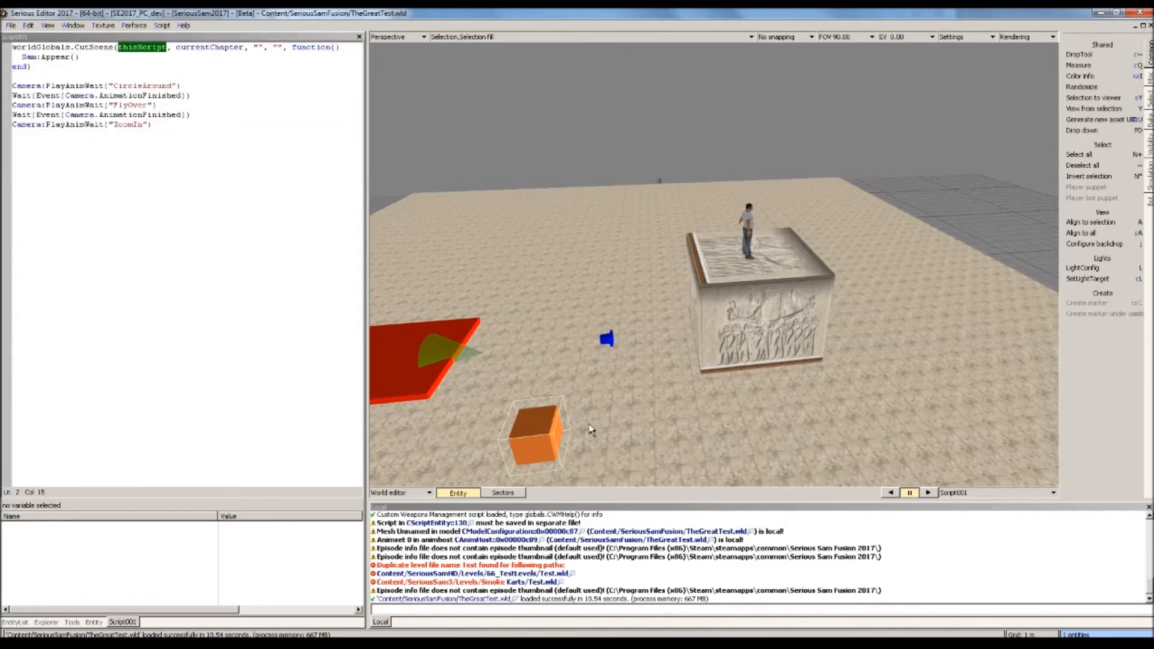
pyautogui.click(753, 244)
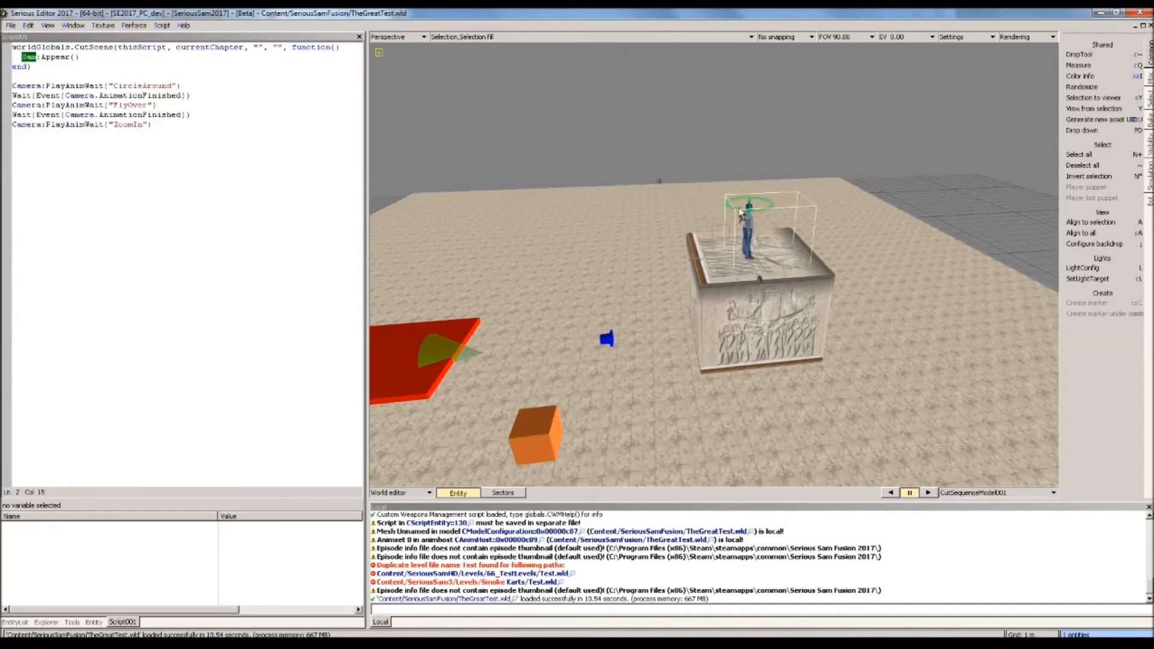
pyautogui.click(33, 57)
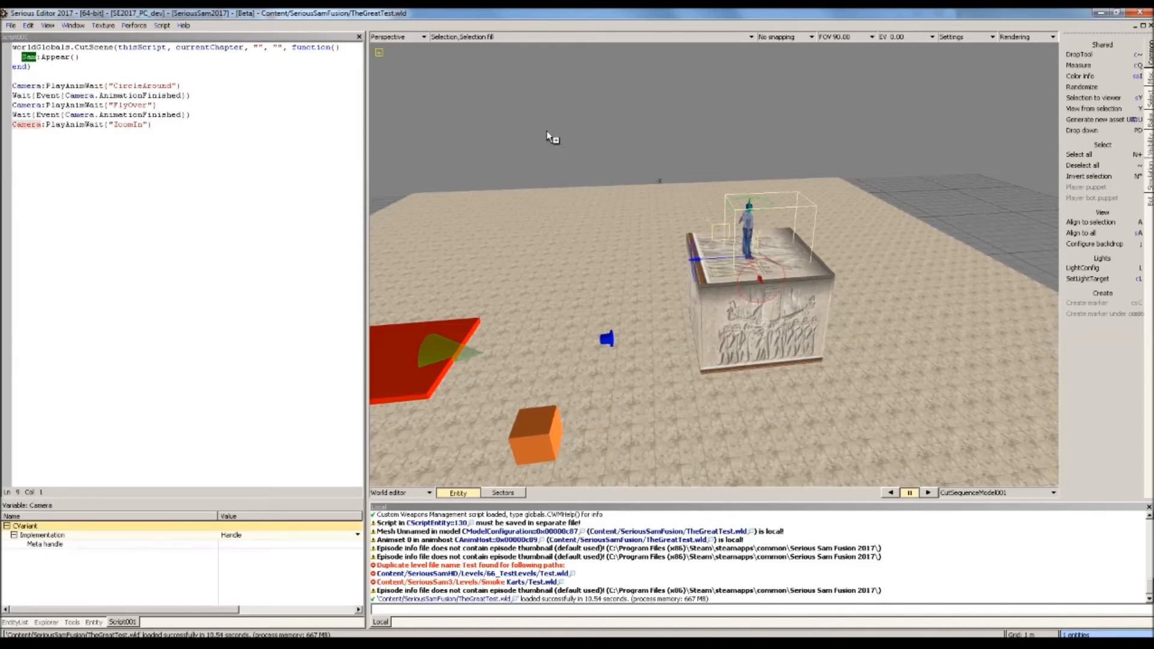
# Add the line Sam:NewClonedState(0) below Sam:Appear() inside the script's CutScene function
pyautogui.click(546, 124)
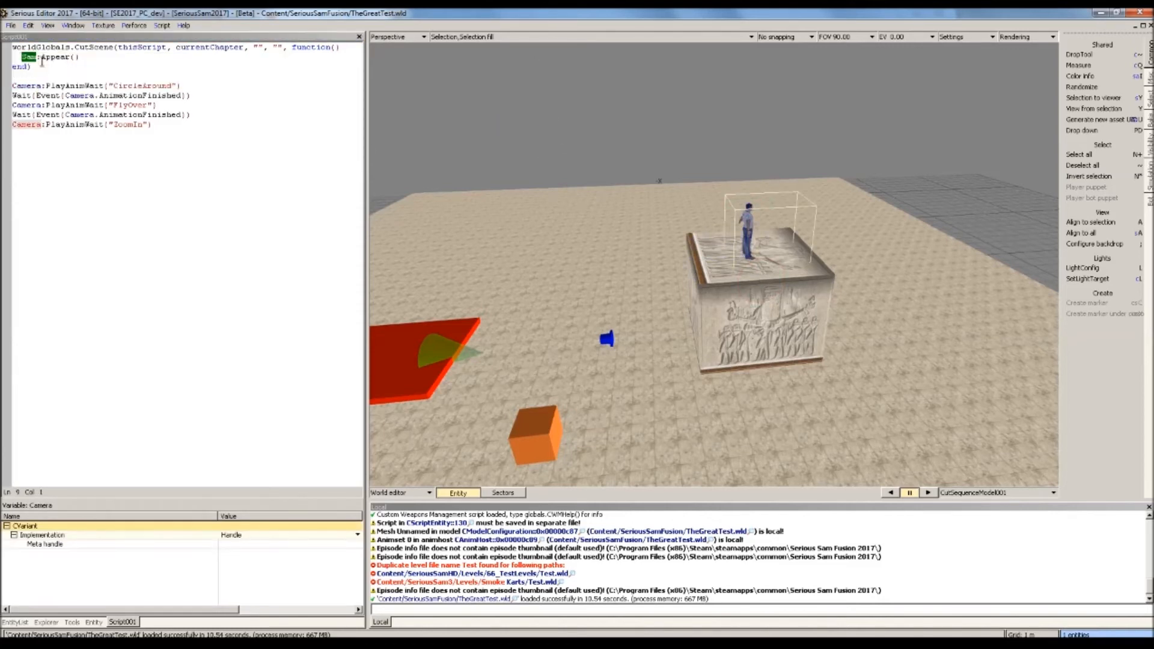
pyautogui.click(39, 58)
pyautogui.click(86, 57)
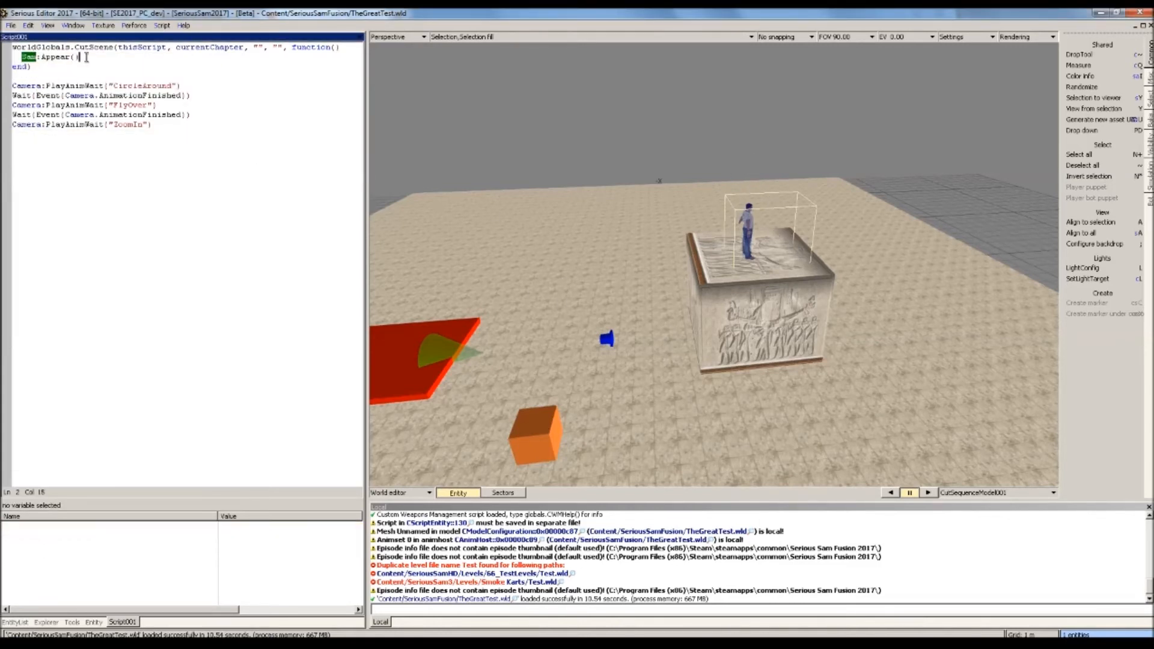
pyautogui.press('Return')
pyautogui.write('Sam:')
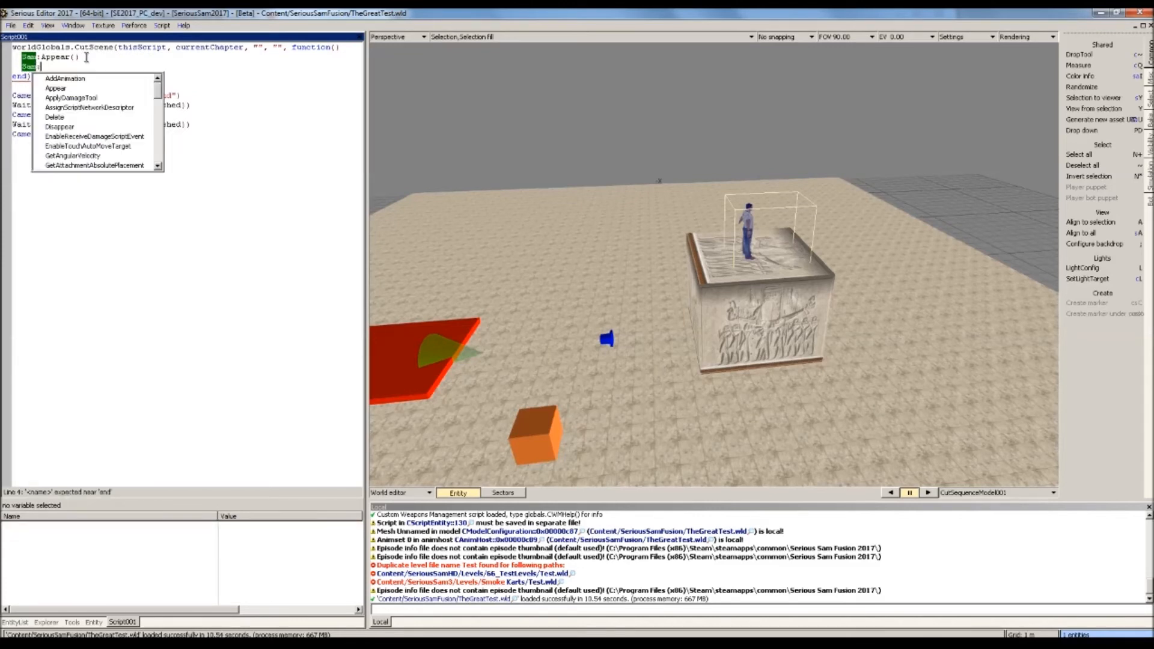
pyautogui.write('NewClonedState(0)')
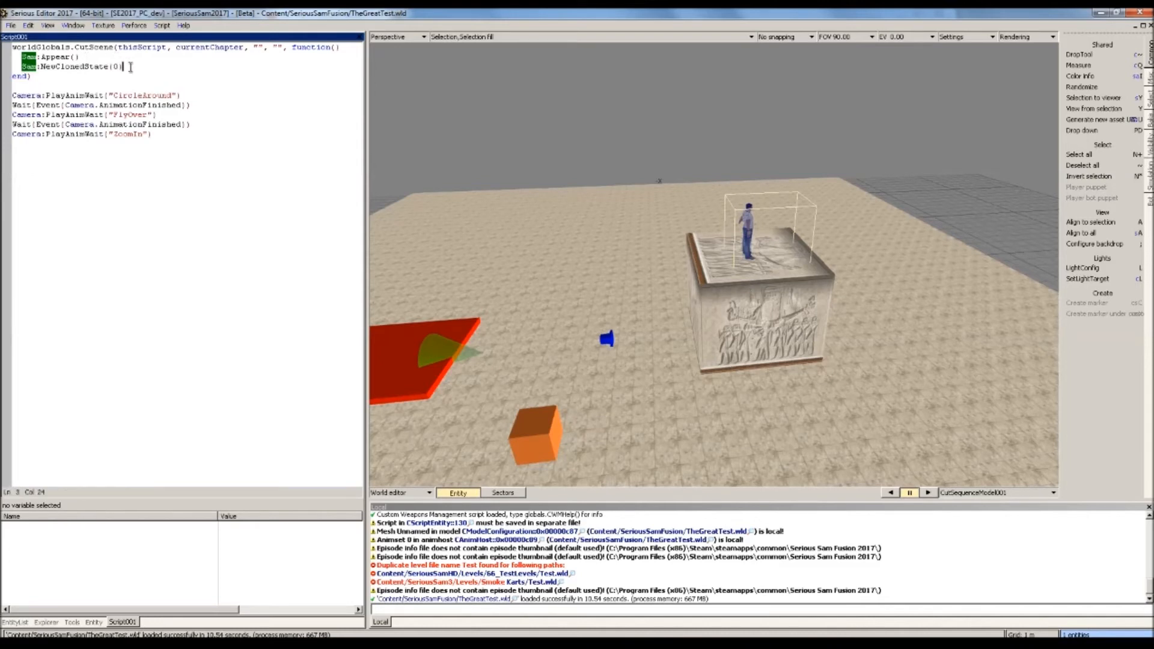
pyautogui.moveTo(53, 69)
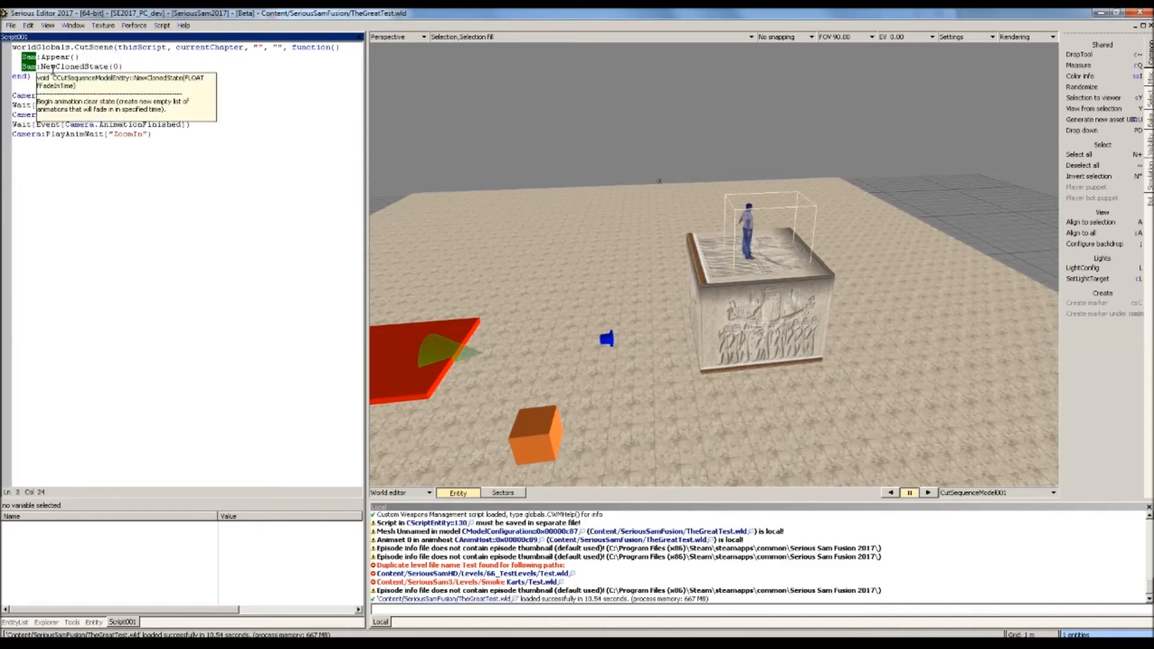
# Add the line Sam:AddAnimation("Hammering", true, false, 2, 1) below the NewClonedState line
pyautogui.press('Return')
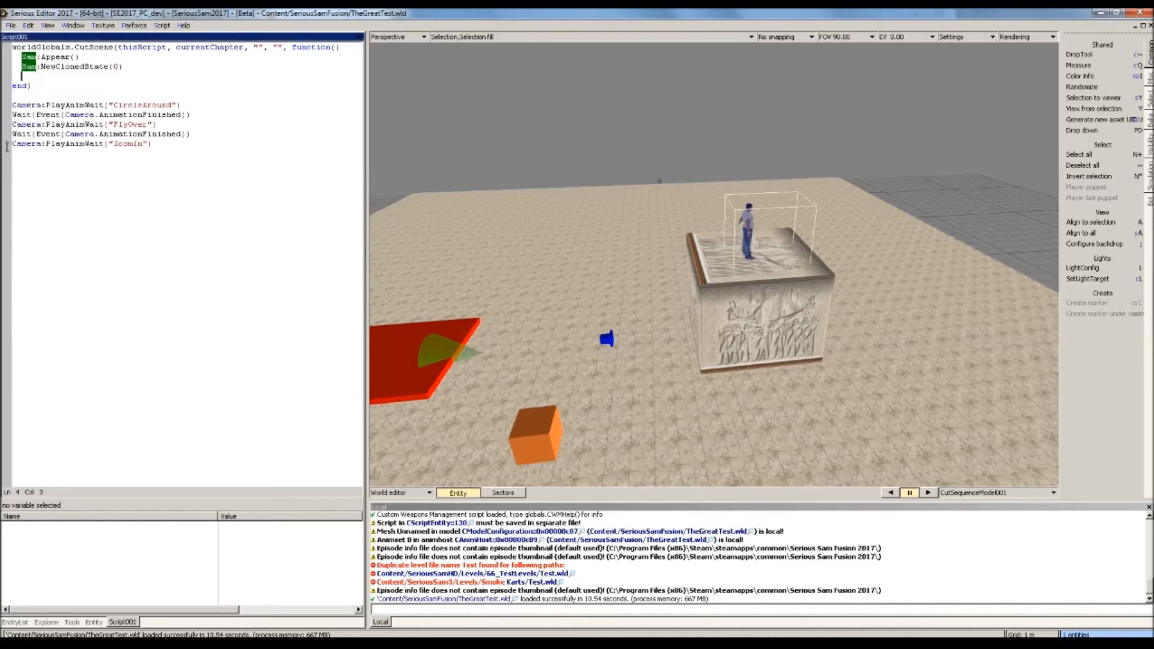
pyautogui.write('S')
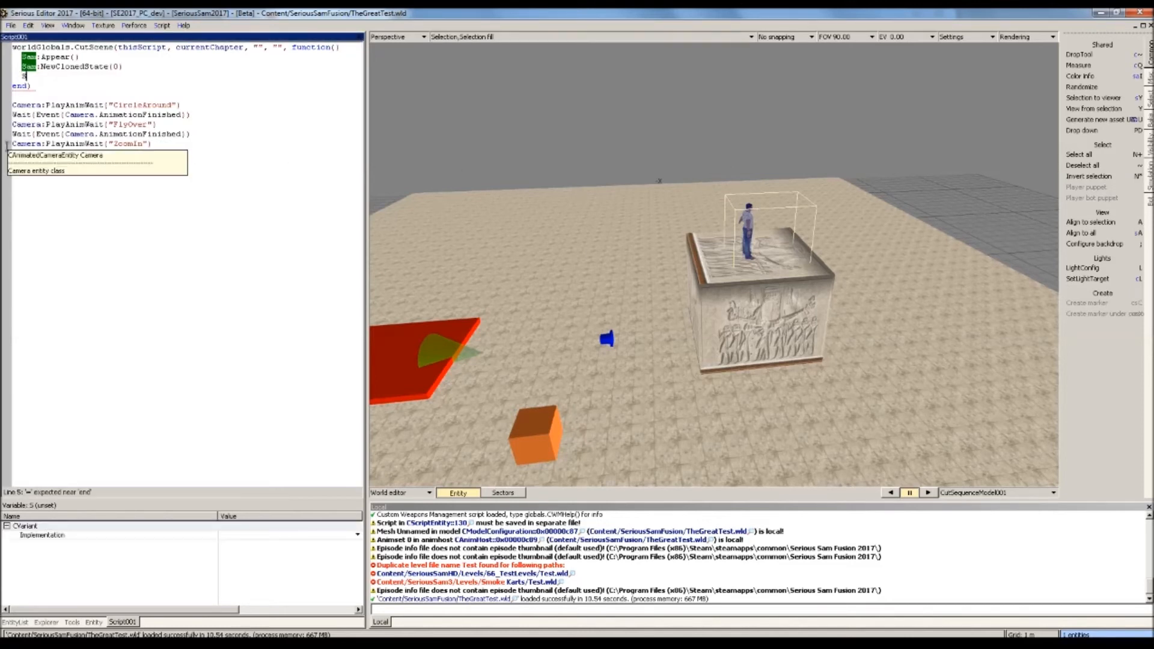
pyautogui.write('am:AddAnimation()')
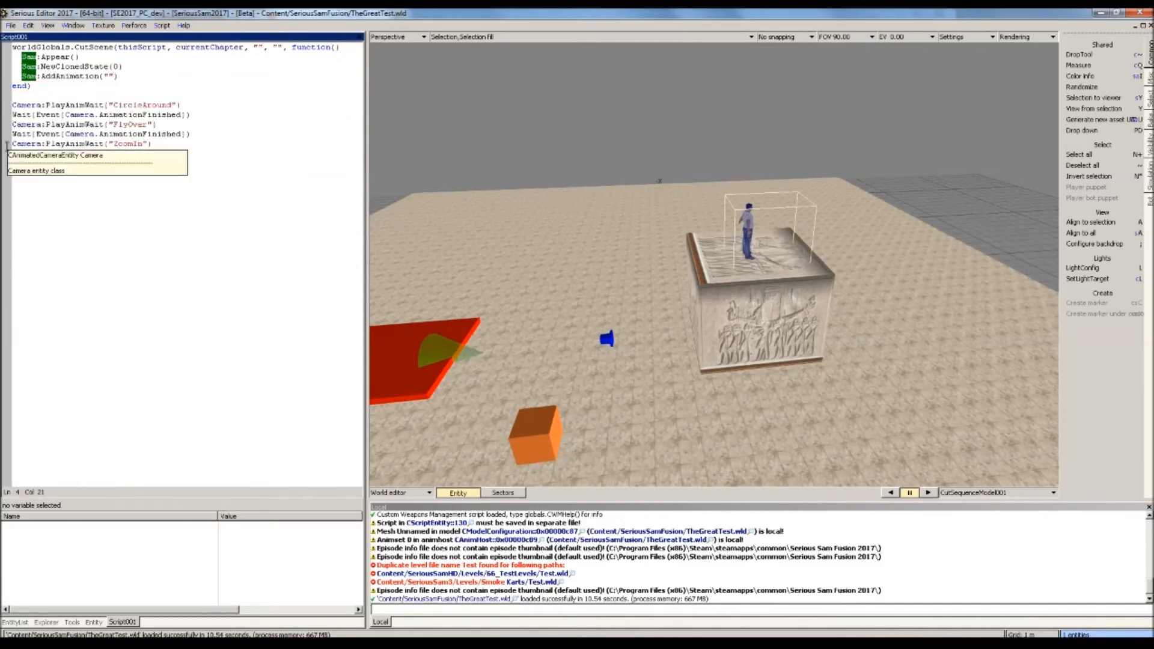
pyautogui.write('"Banmer')
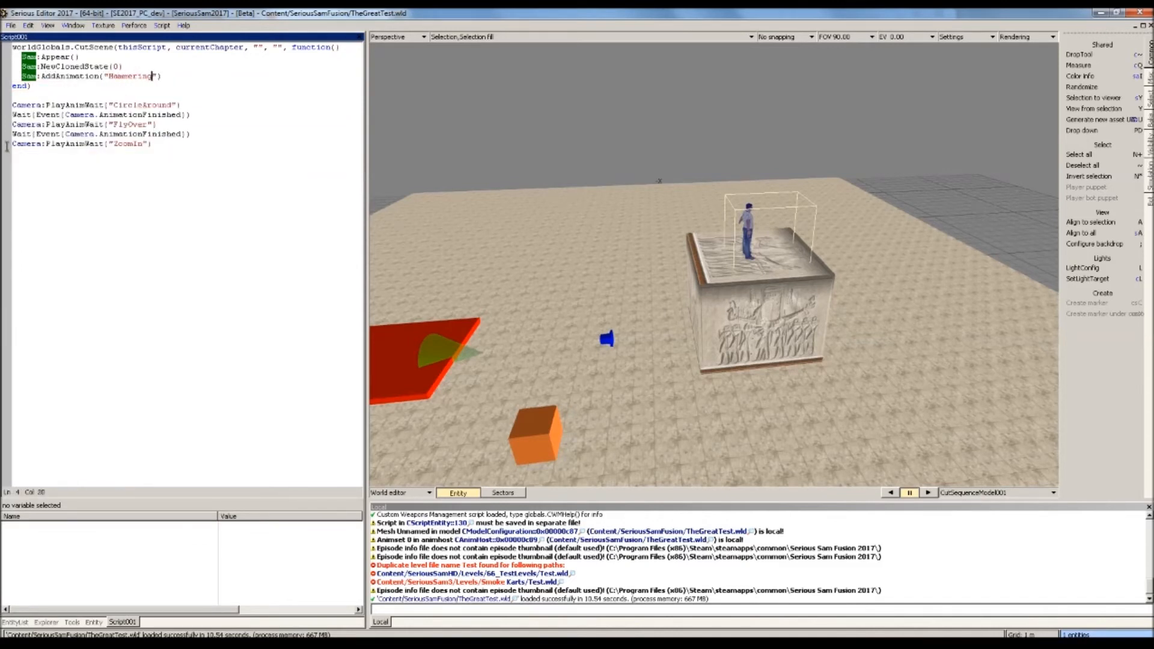
pyautogui.click(162, 76)
pyautogui.write(', true, false')
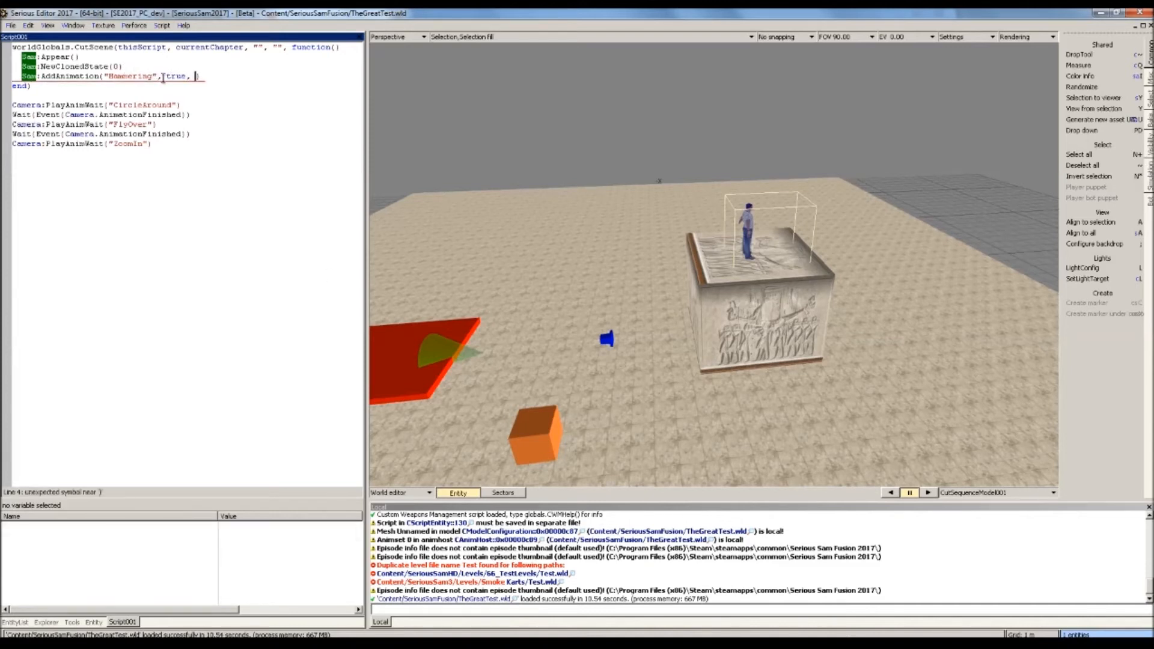
pyautogui.write(', 2, 1')
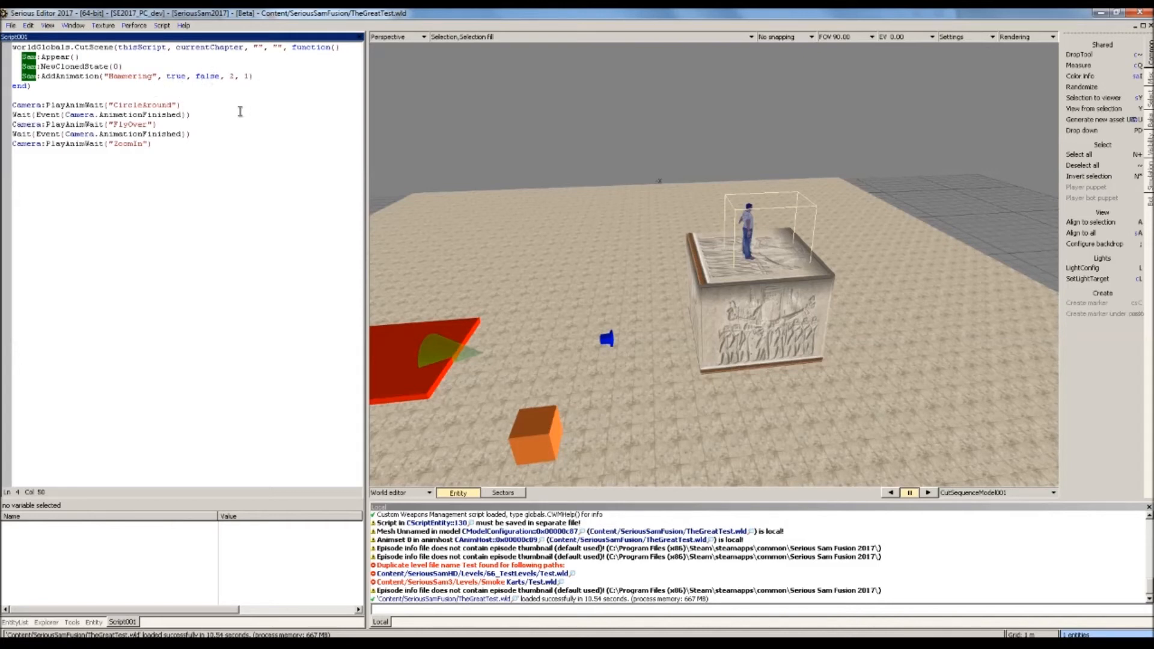
# Move the camera animation and wait lines from below the CutScene function to inside it, after the AddAnimation line
pyautogui.moveTo(192, 145); pyautogui.dragTo(22, 105)
pyautogui.hotkey('ctrl', 'c')
pyautogui.press('Delete')
pyautogui.click(281, 72)
pyautogui.press('Return')
pyautogui.hotkey('ctrl', 'v')
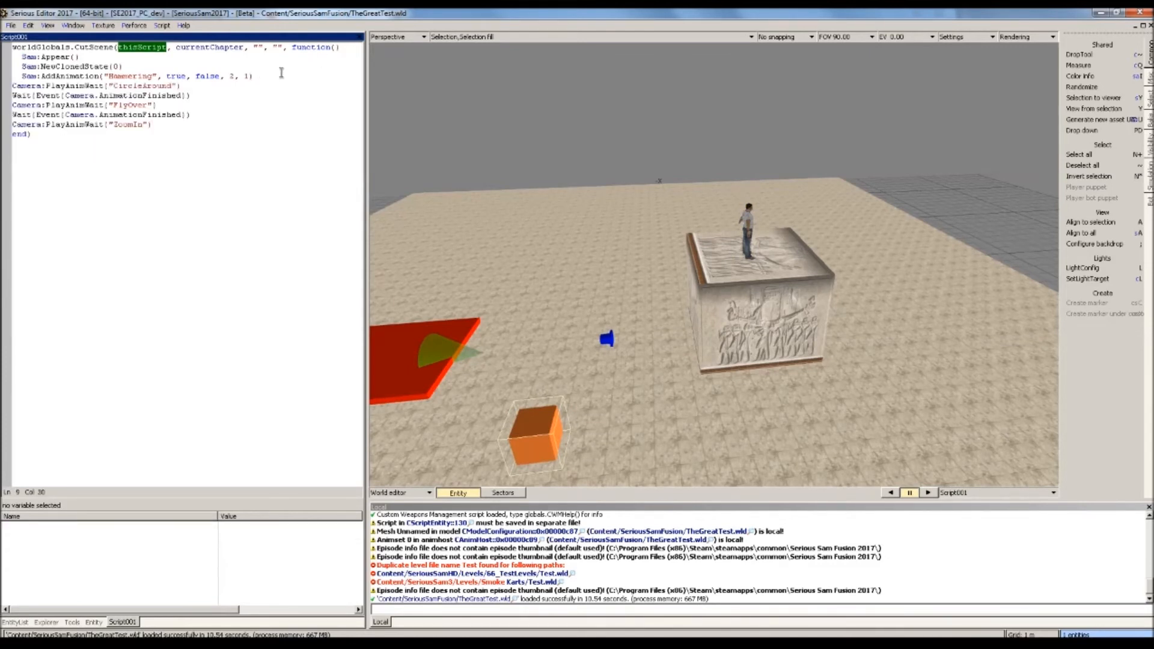
# Indent the moved camera and wait lines to match the Sam lines inside the CutScene function
pyautogui.press('Home')
pyautogui.press('Up')
pyautogui.press('Home')
pyautogui.press('Up')
pyautogui.press('Home')
pyautogui.press('Up')
pyautogui.press('Home')
pyautogui.press('Up')
pyautogui.press('Home')
pyautogui.click(244, 108)
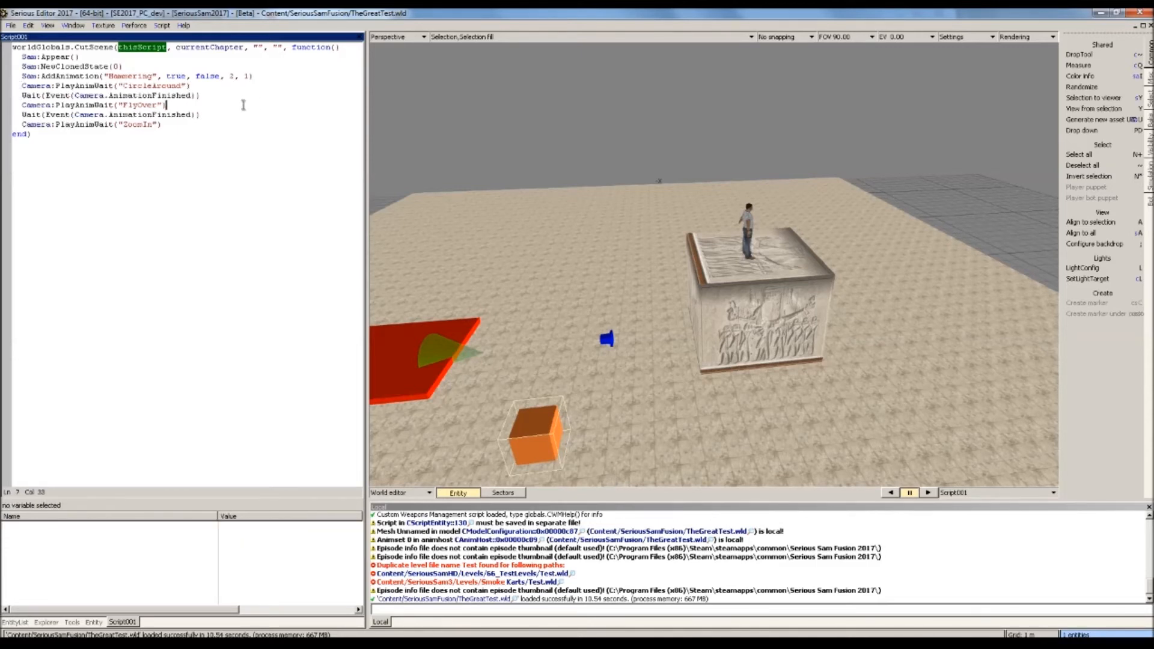
# Place a Static sound entity from Effects on the block beside Sam, with only the 3D flag, Autoplay off and Cut scene scripting control
pyautogui.click(23, 622)
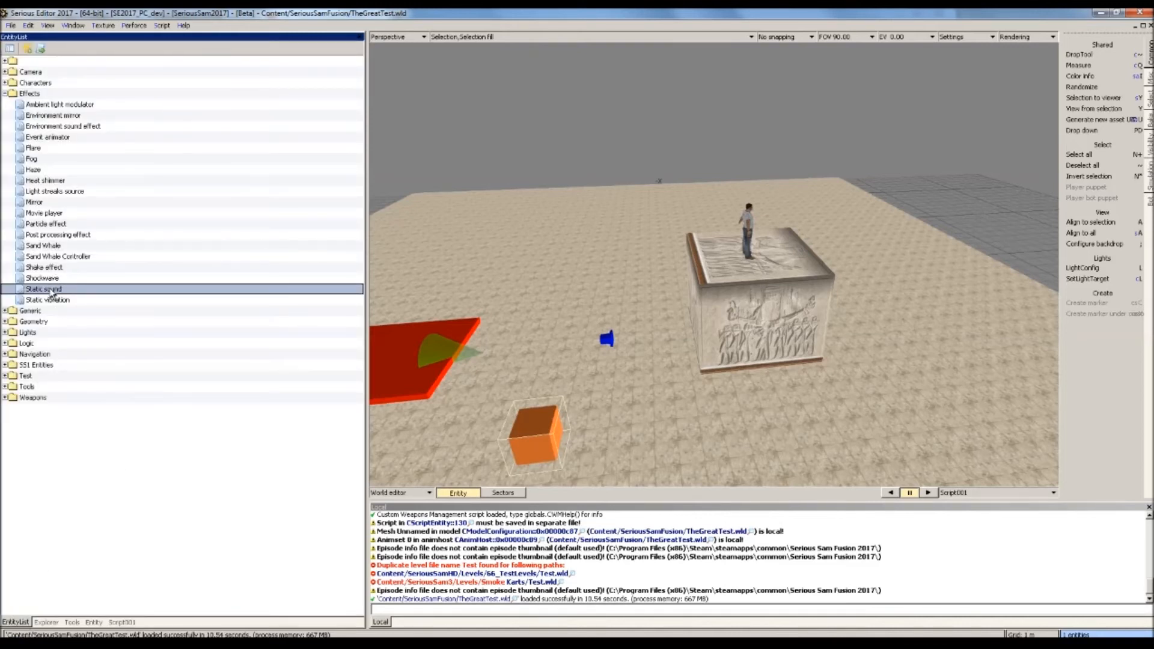
pyautogui.moveTo(41, 291); pyautogui.dragTo(721, 260)
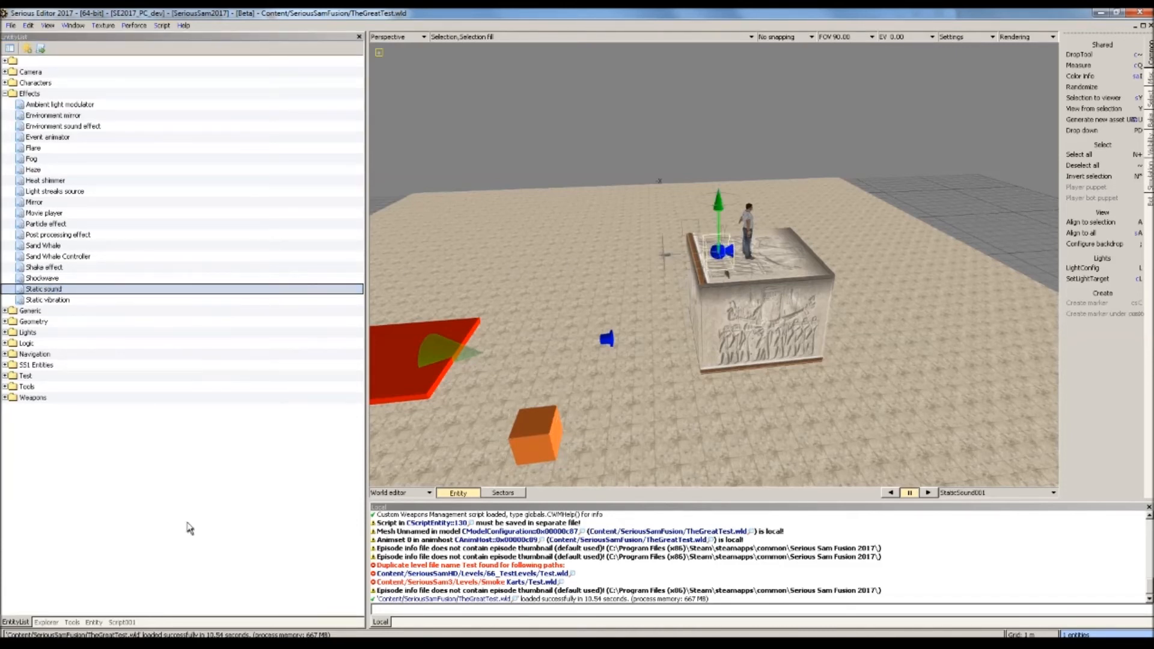
pyautogui.click(94, 623)
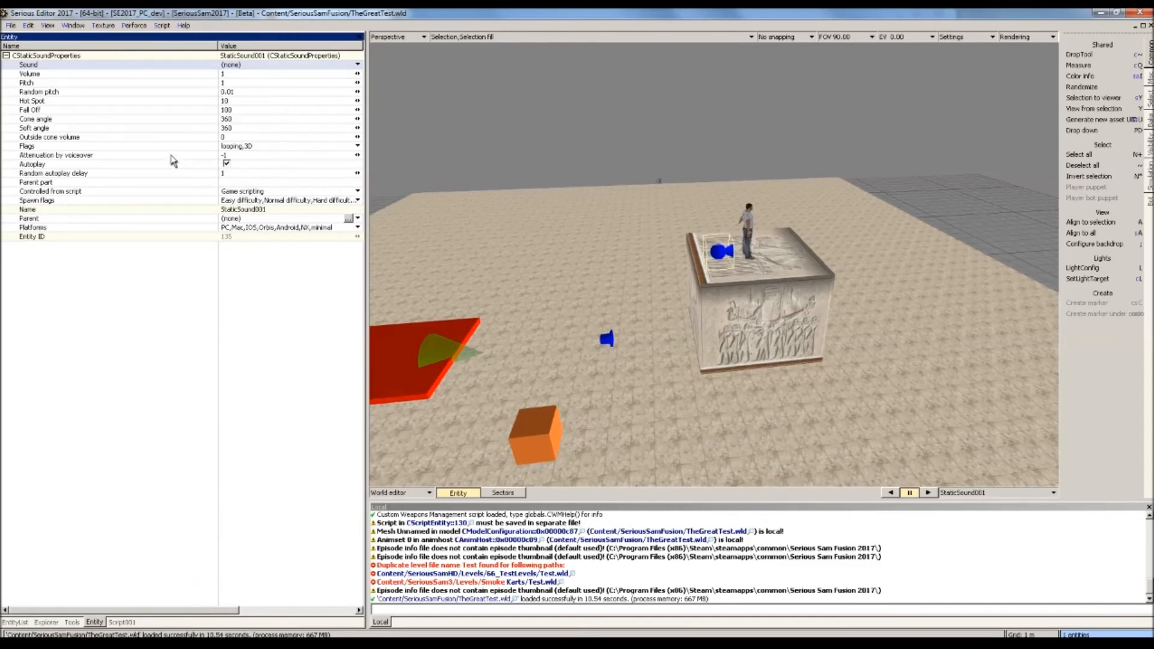
pyautogui.click(269, 149)
pyautogui.click(225, 157)
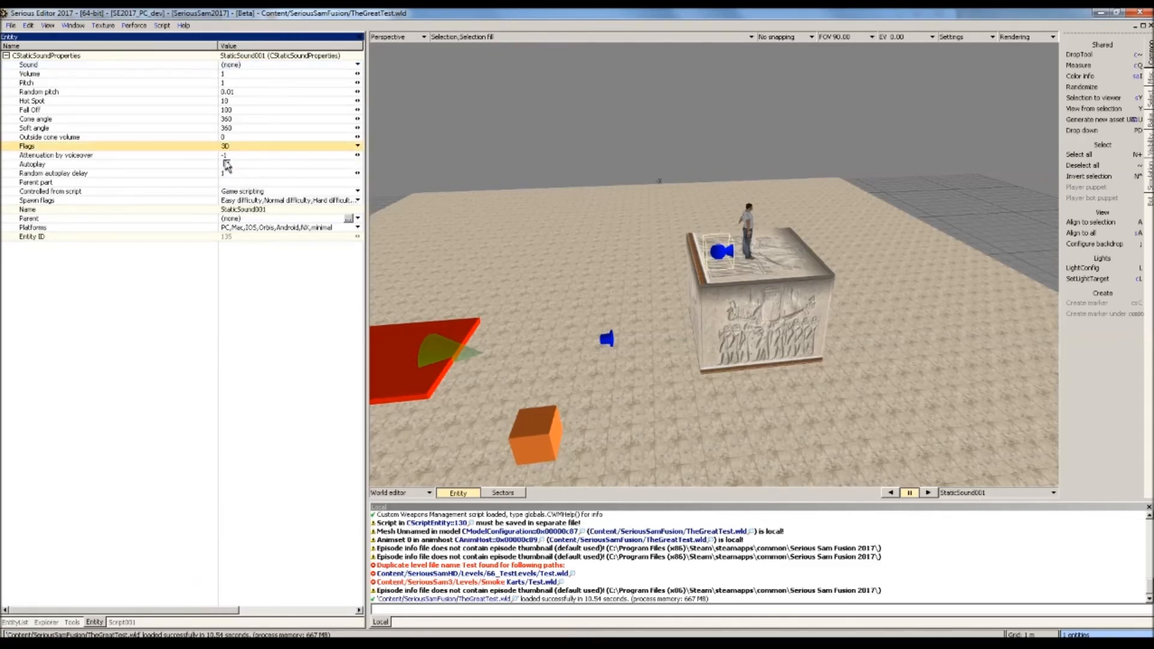
pyautogui.click(226, 164)
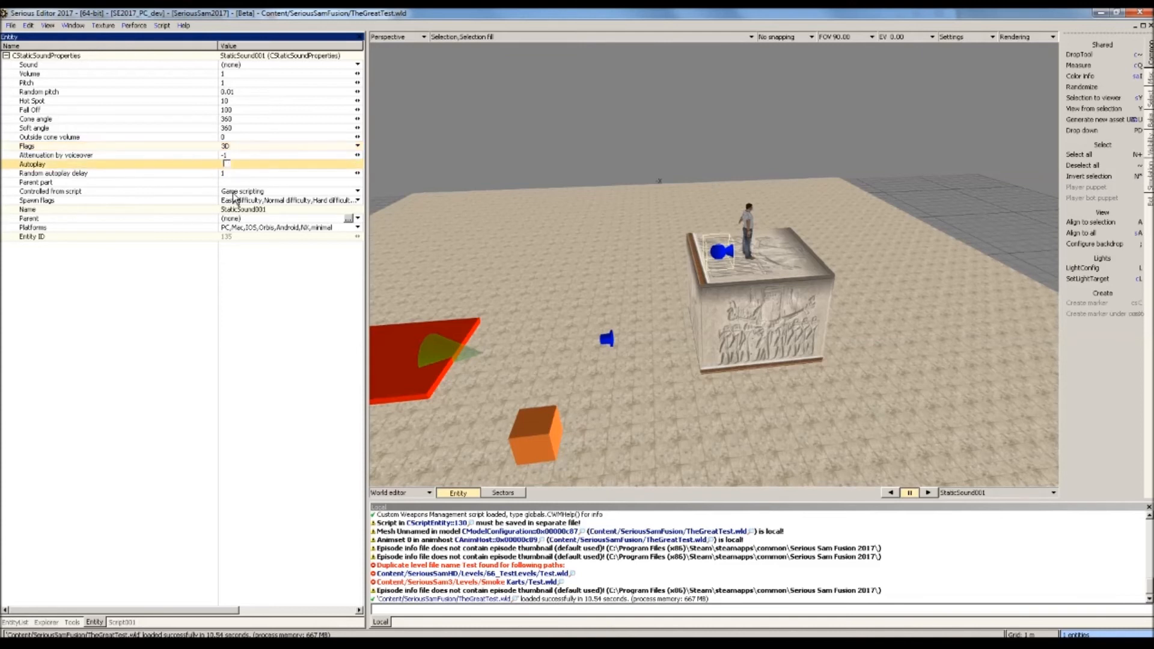
pyautogui.click(113, 192)
pyautogui.click(230, 193)
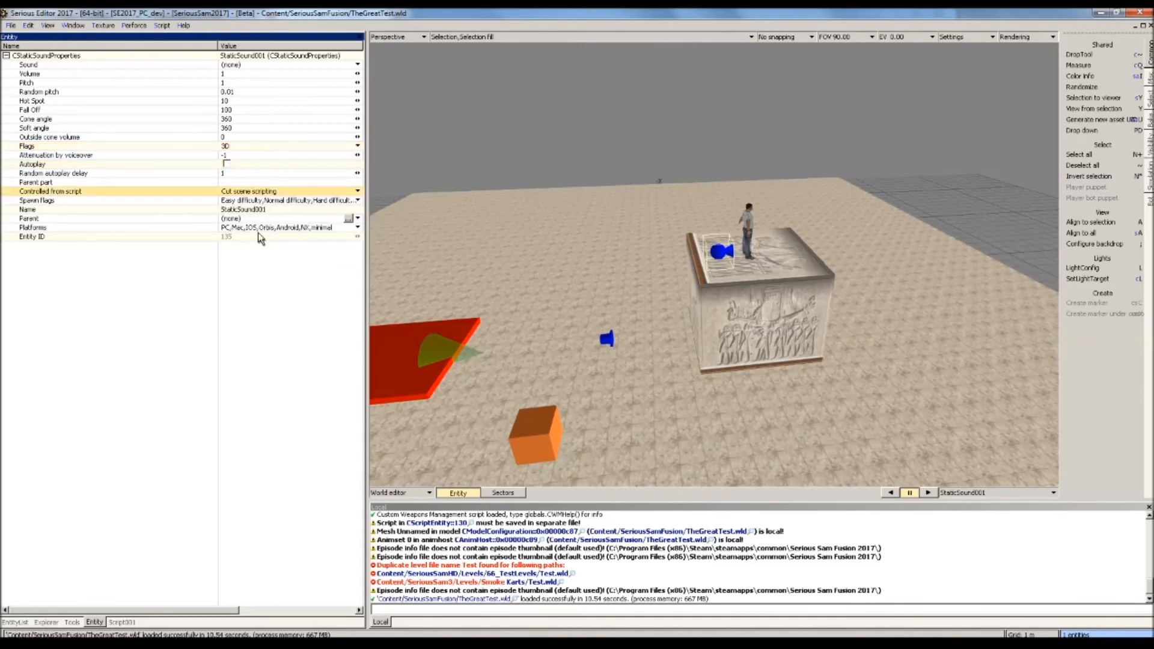
# Assign Damn_I_Like_My_Job.wav from Content/SeriousSamHD/Locales/enu/Sounds/Player/Quotes to the static sound entity
pyautogui.click(237, 65)
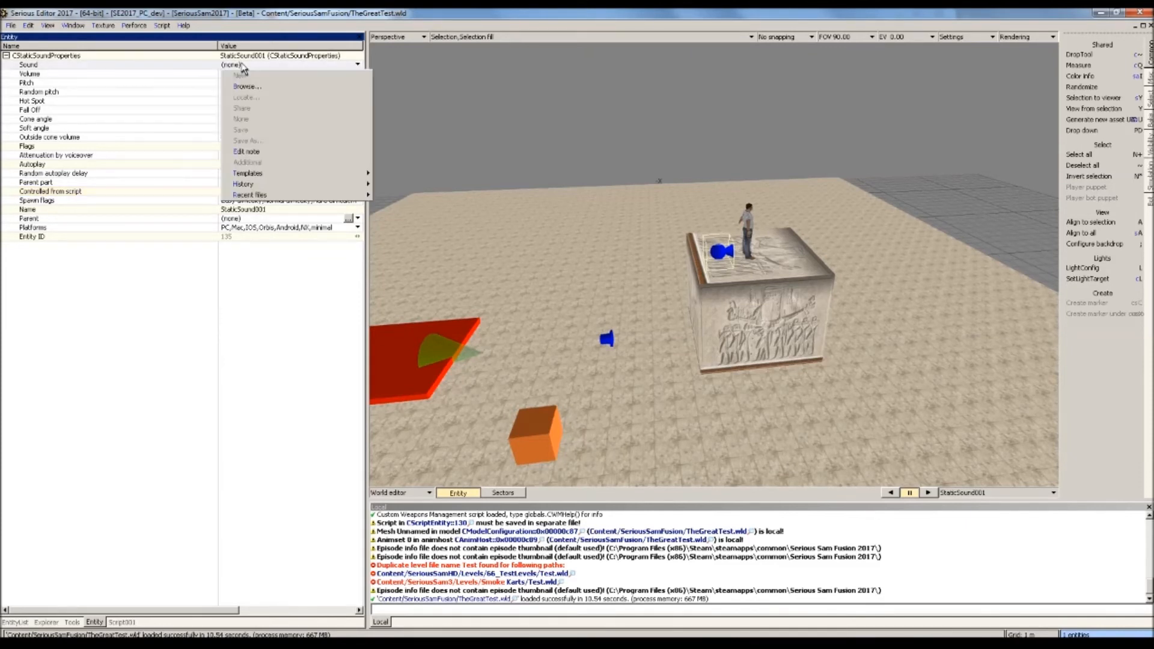
pyautogui.click(245, 87)
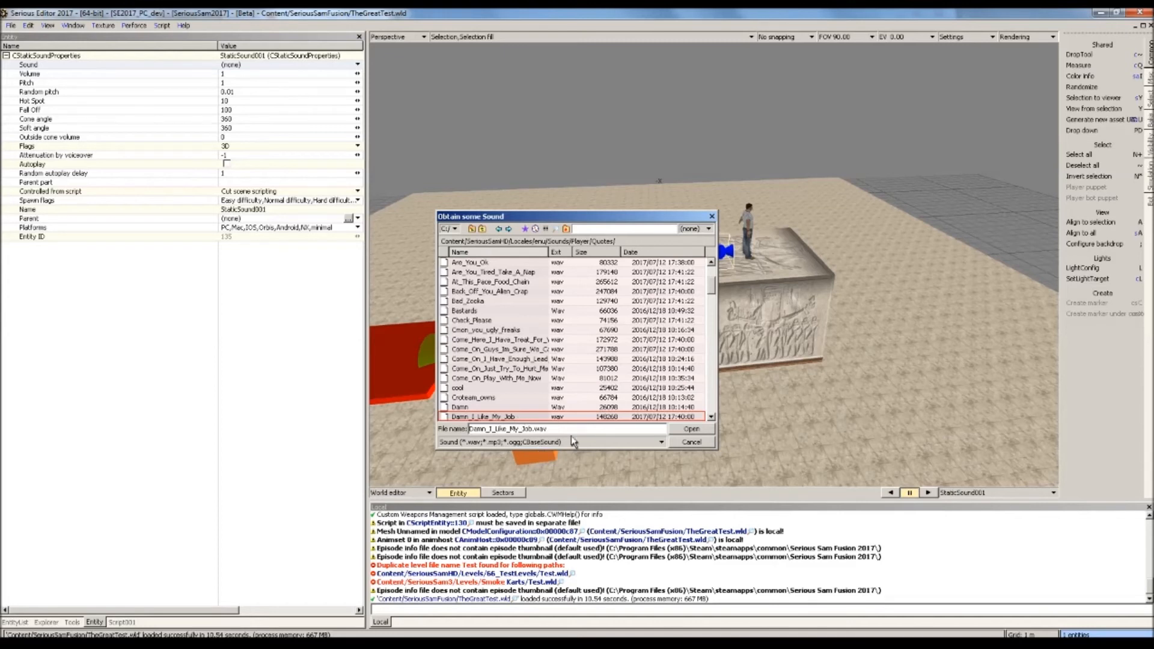
pyautogui.scroll(-2, 564, 389)
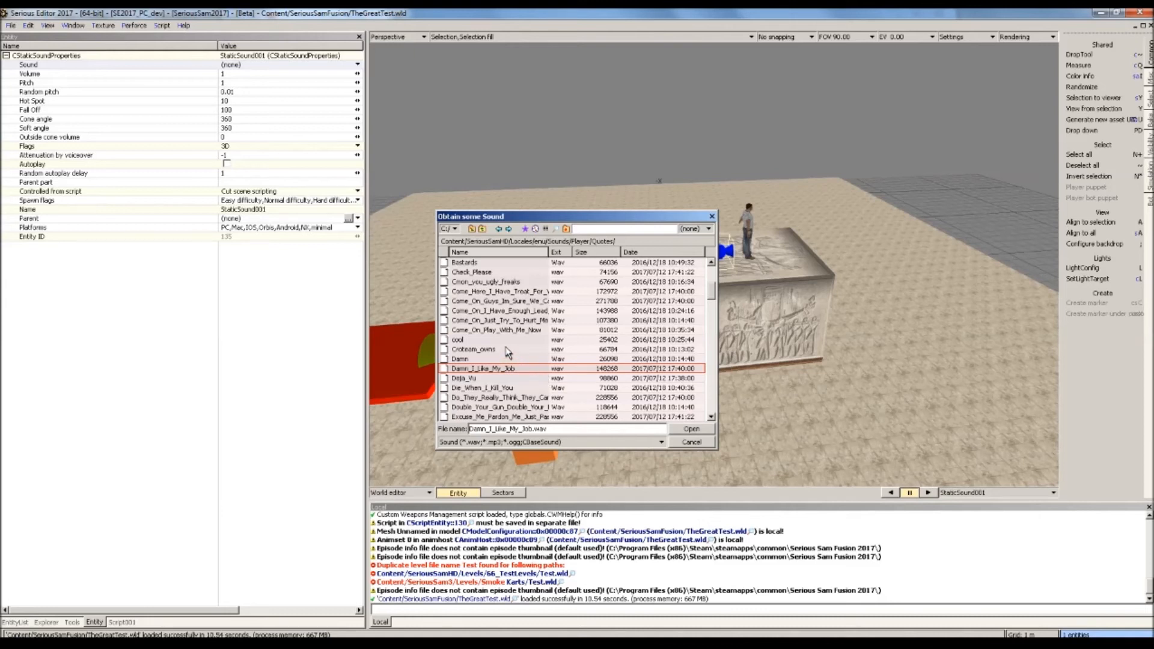
pyautogui.moveTo(511, 353)
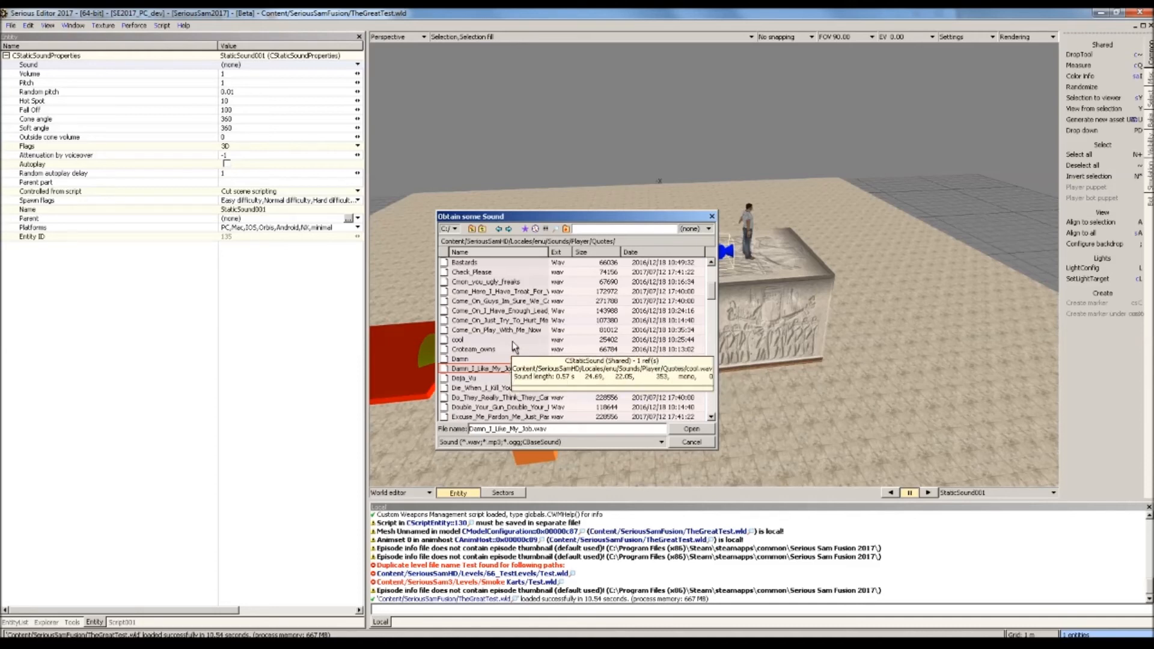
pyautogui.doubleClick(515, 370)
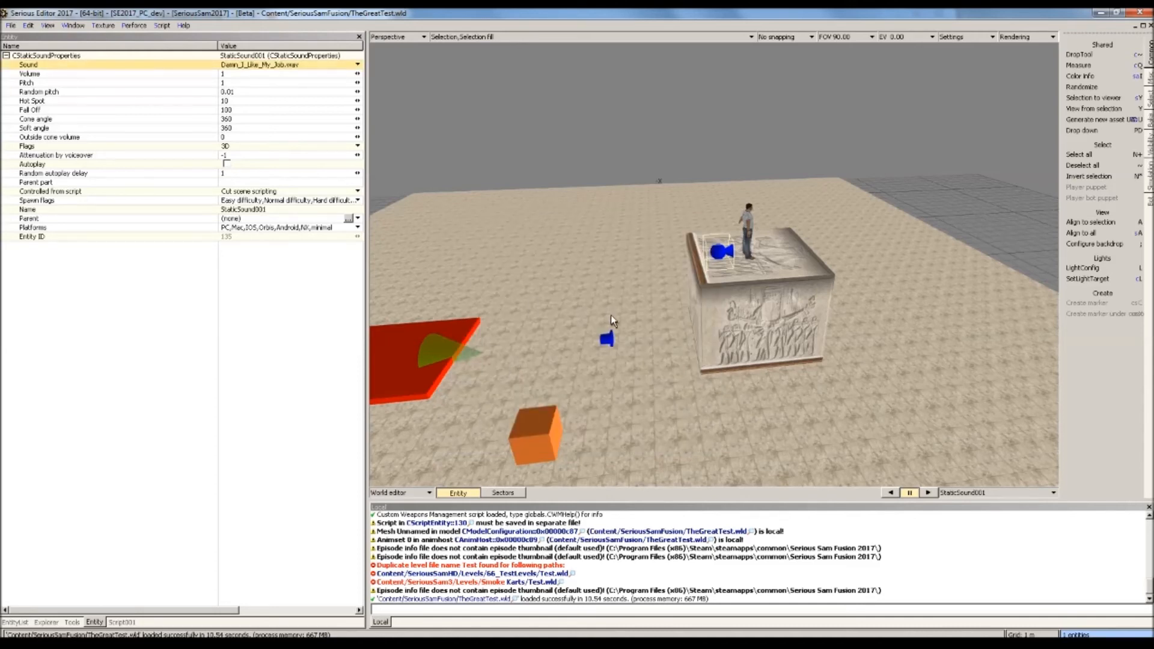
# Add Sound:PlayOnce() after the FlyOver line in the script and link the Sound variable to the static sound on the block
pyautogui.click(524, 442)
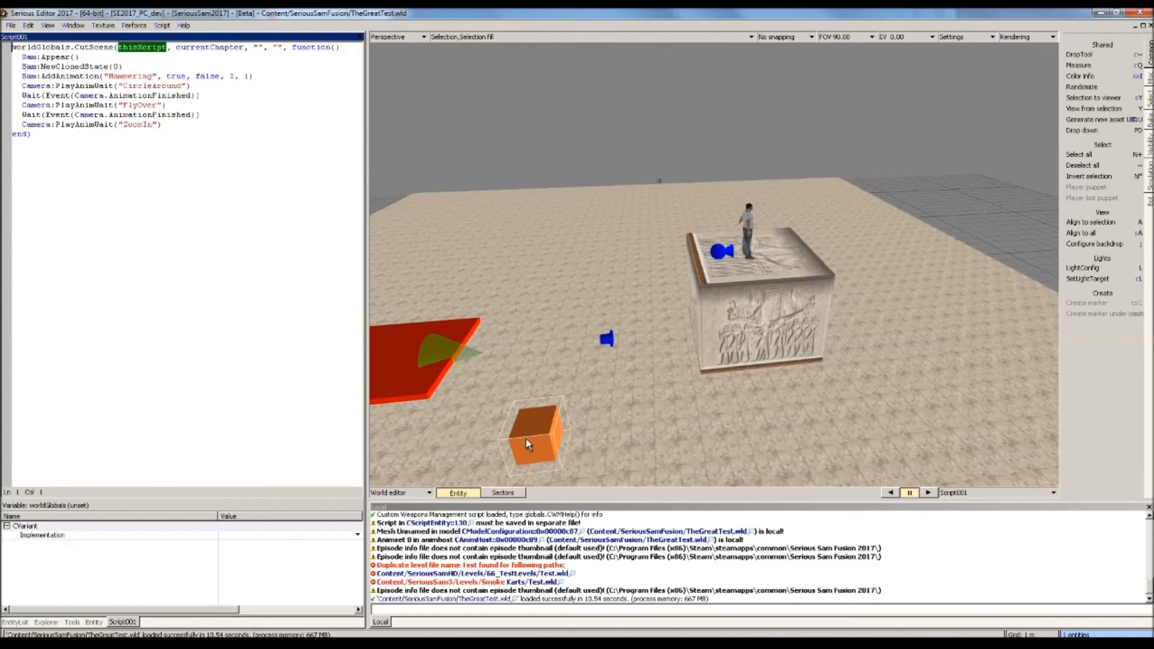
pyautogui.click(192, 105)
pyautogui.press('Return')
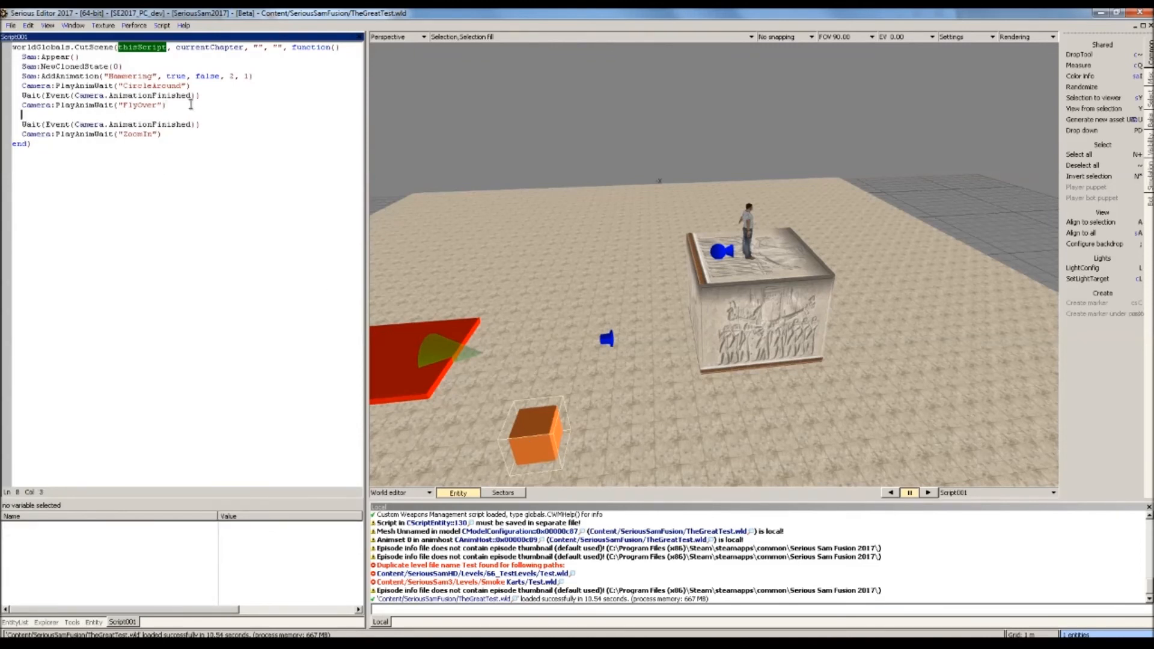
pyautogui.write('Sound:Play')
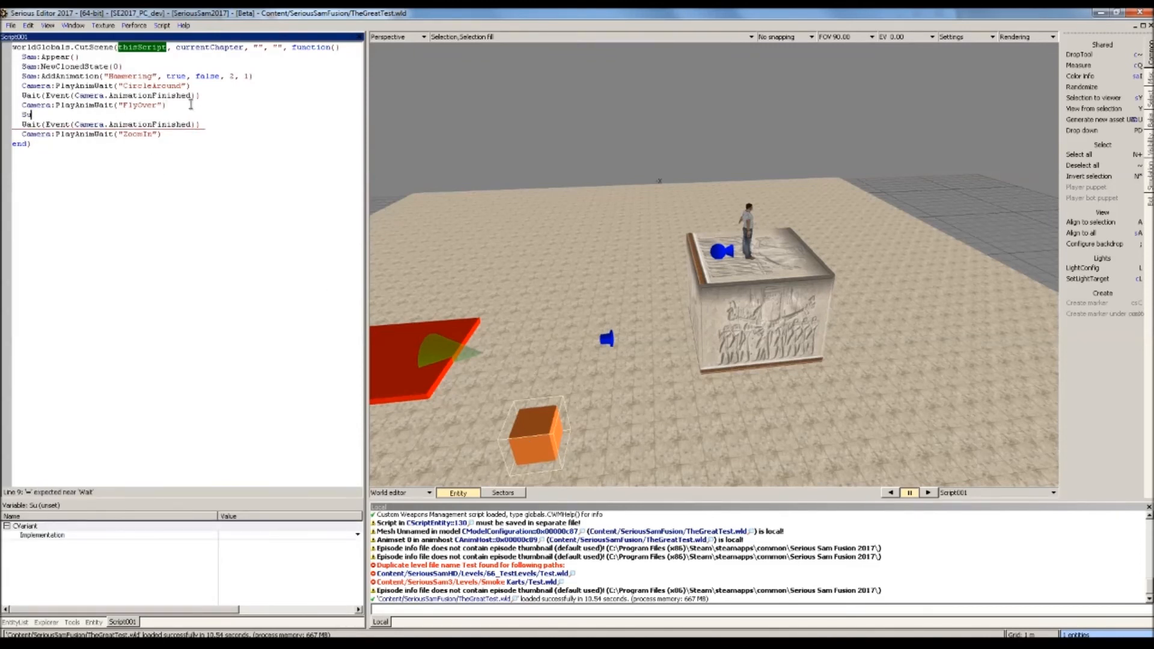
pyautogui.write('Once()')
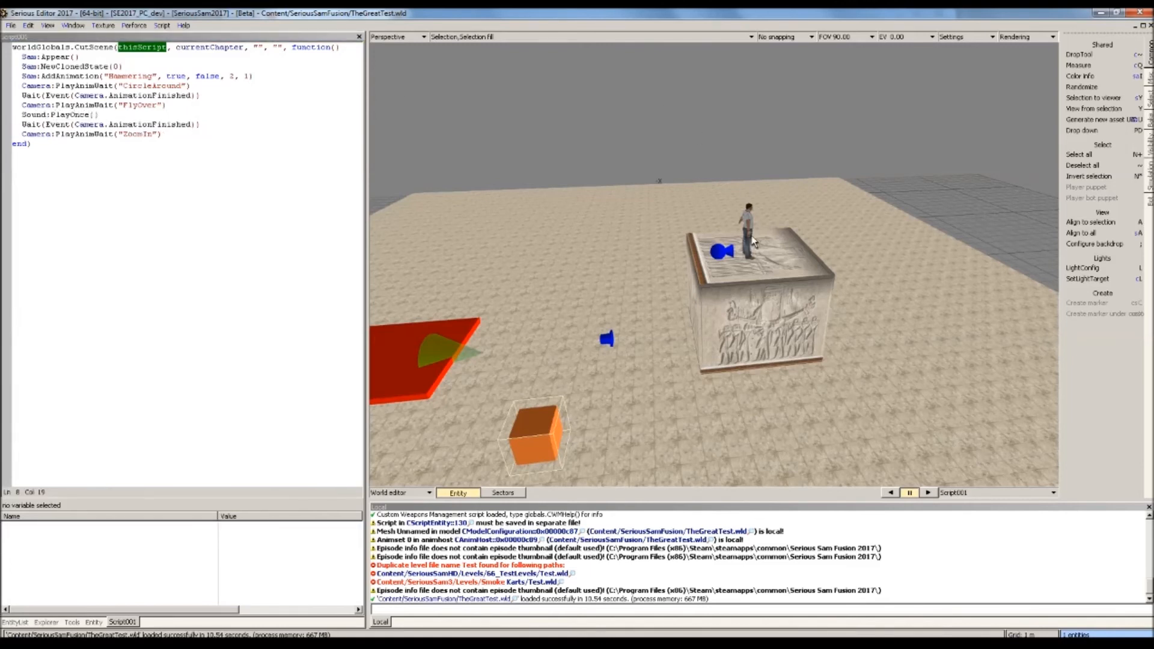
pyautogui.click(722, 253)
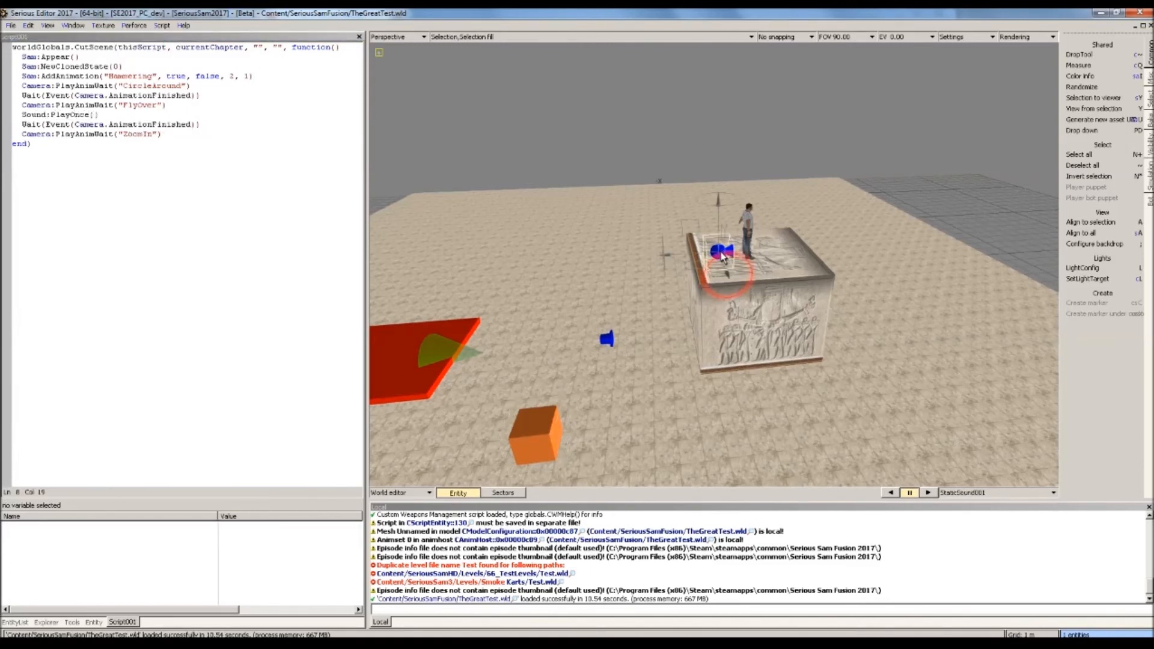
pyautogui.click(46, 115)
pyautogui.doubleClick(42, 115)
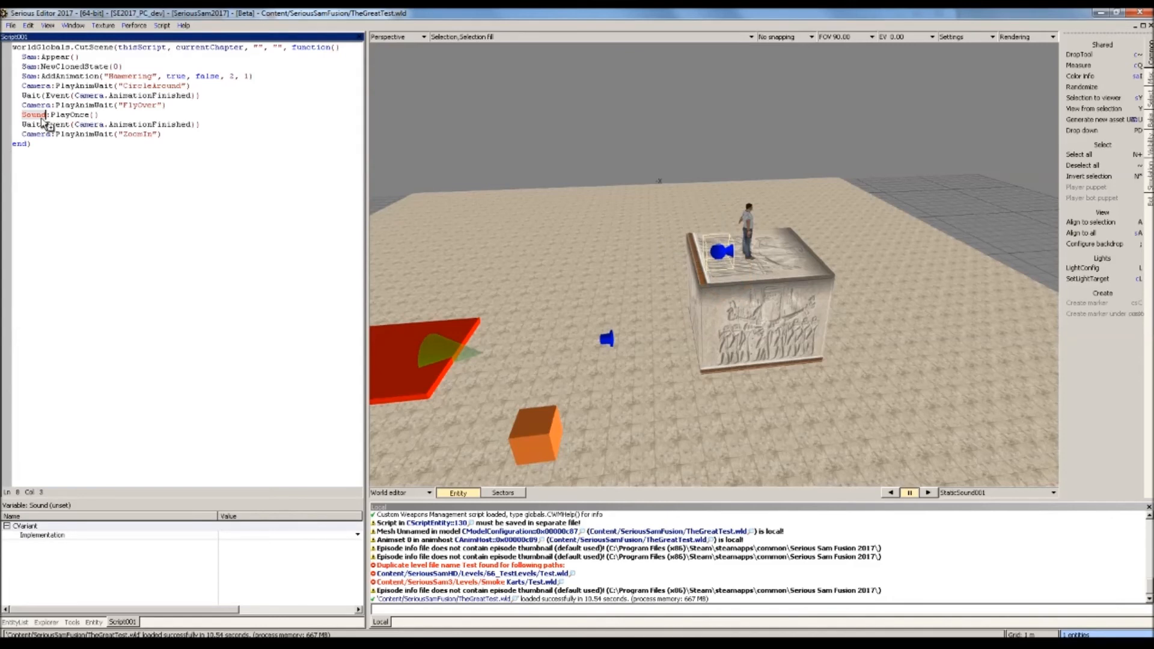
# Insert Wait(Delay(1)) between the FlyOver and Sound:PlayOnce() lines and save the level
pyautogui.click(189, 103)
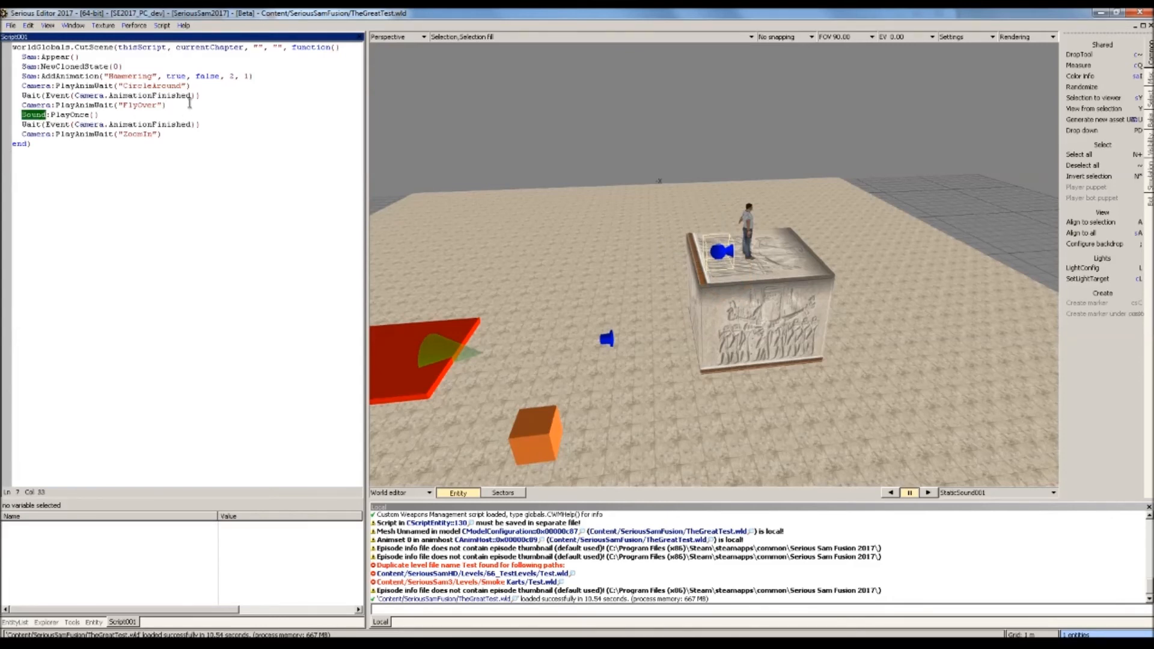
pyautogui.press('Return')
pyautogui.write('Wait(Delay(1))')
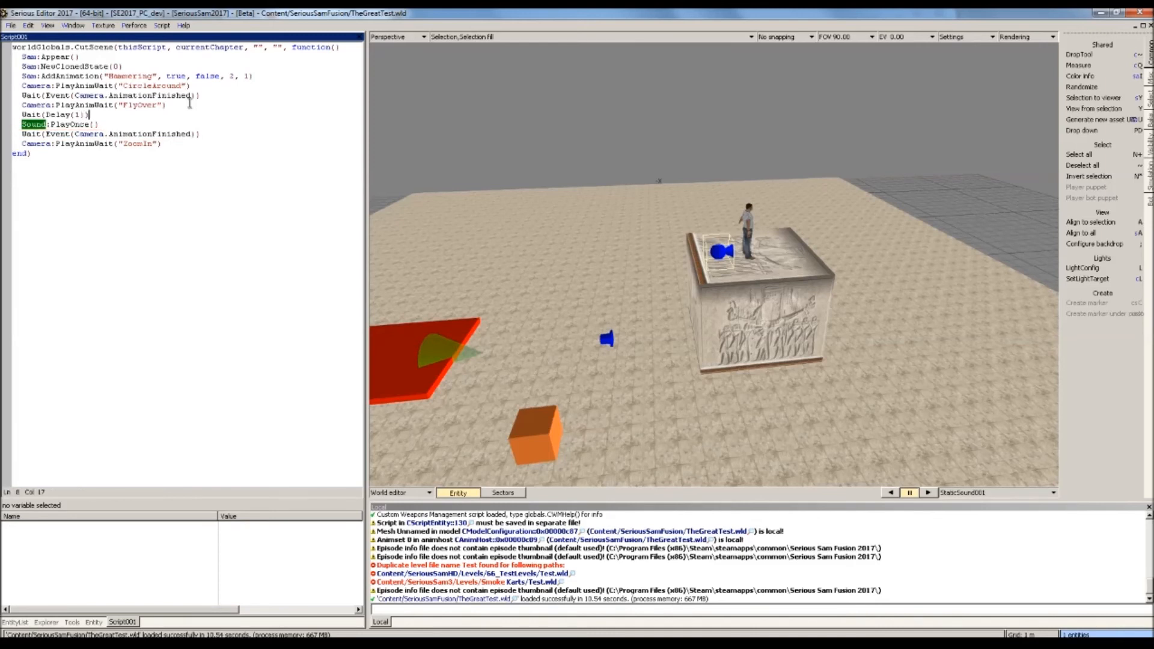
pyautogui.hotkey('ctrl', 's')
# Add Wait(Event(Camera.AnimationFinished)) and Sam:Disappear() after the ZoomIn line at the end of the CutScene function
pyautogui.click(188, 147)
pyautogui.press('BackSpace')
pyautogui.press('BackSpace')
pyautogui.press('Return')
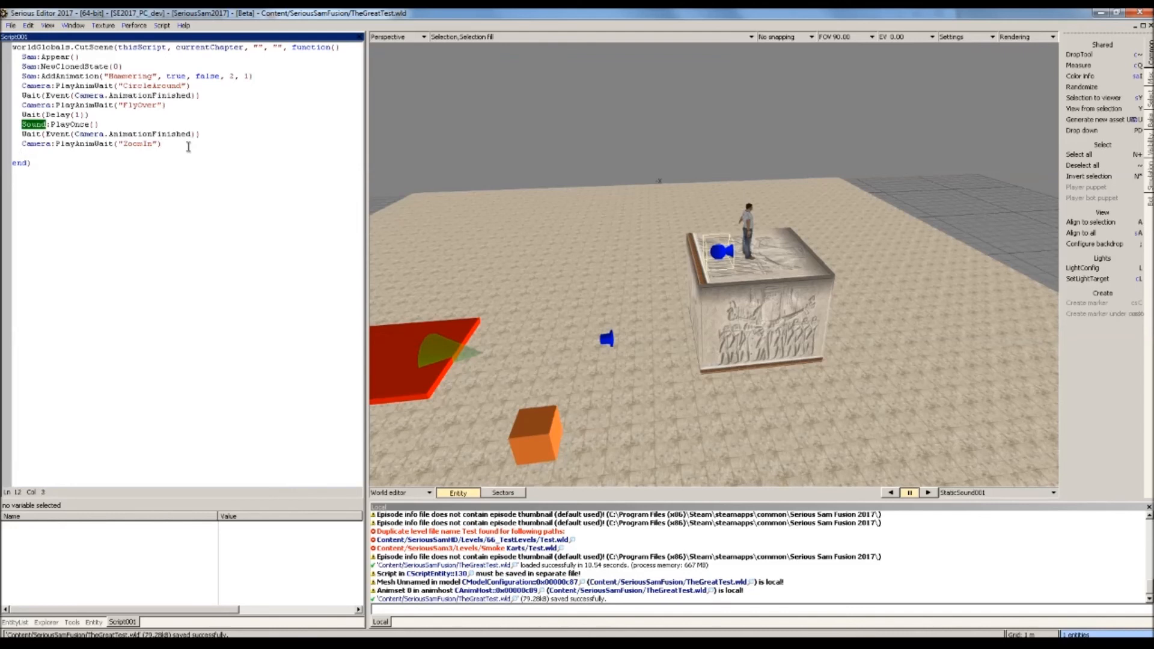
pyautogui.write('Wai')
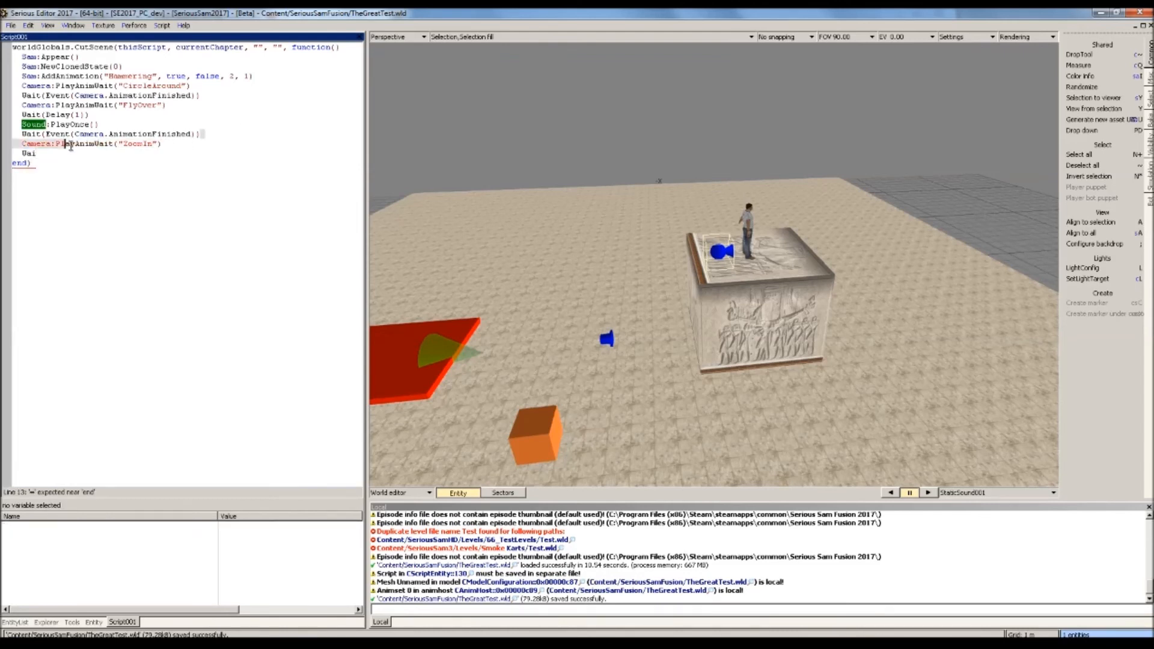
pyautogui.hotkey('ctrl', 'c')
pyautogui.moveTo(38, 156); pyautogui.dragTo(23, 153)
pyautogui.hotkey('ctrl', 'v')
pyautogui.press('Return')
pyautogui.write('Sam:Disapp')
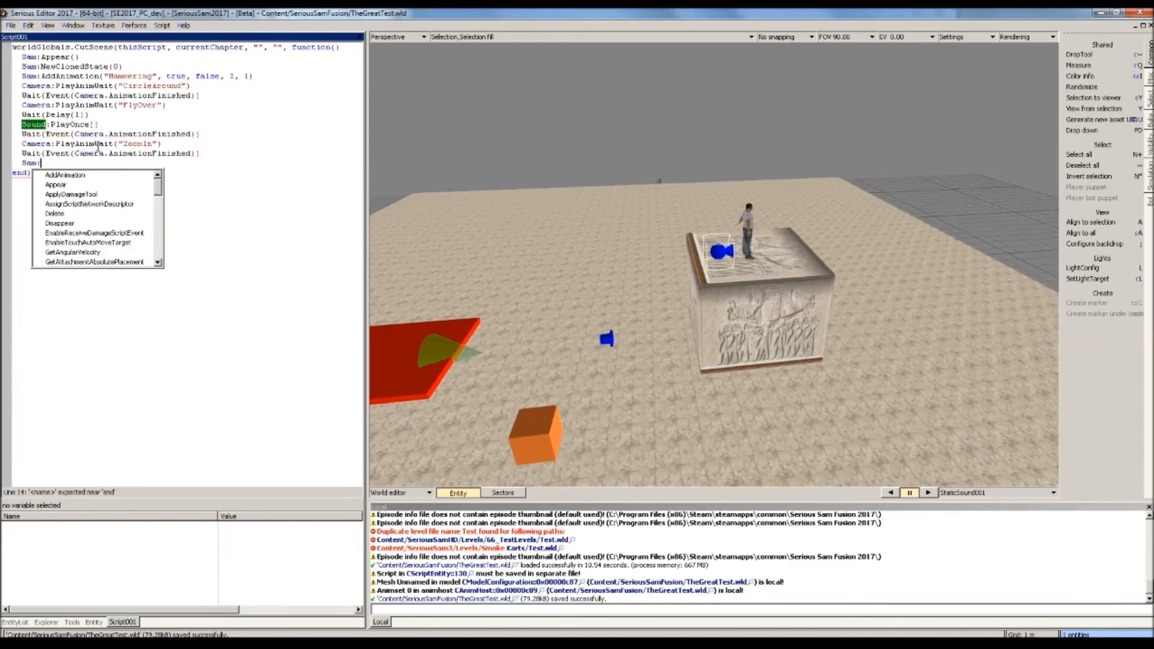
pyautogui.press('Return')
pyautogui.write('()')
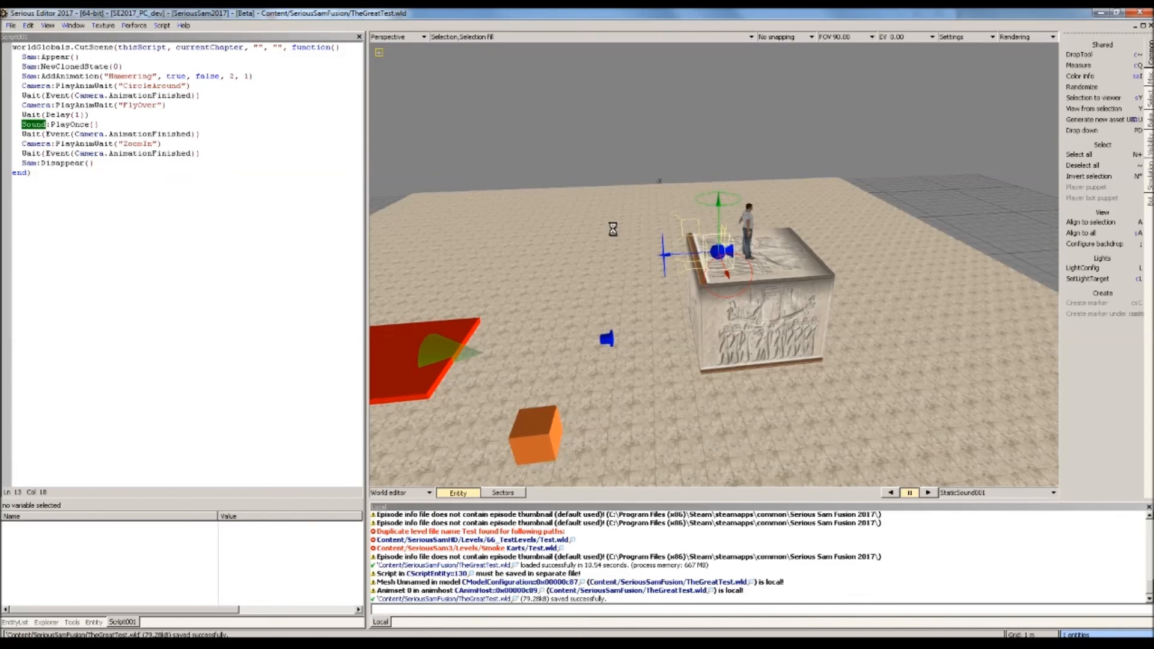
# Save the level, run it in the game to test the cutscene, and return to the editor
pyautogui.hotkey('ctrl', 's')
pyautogui.hotkey('ctrl', 't')
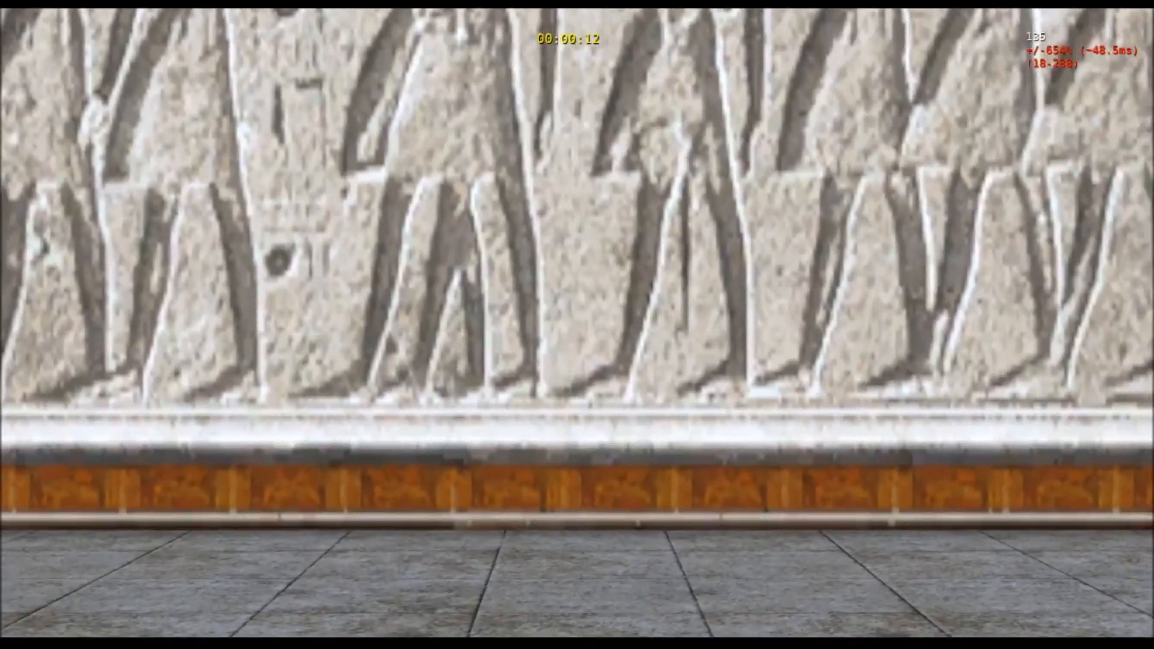
pyautogui.press('Escape')
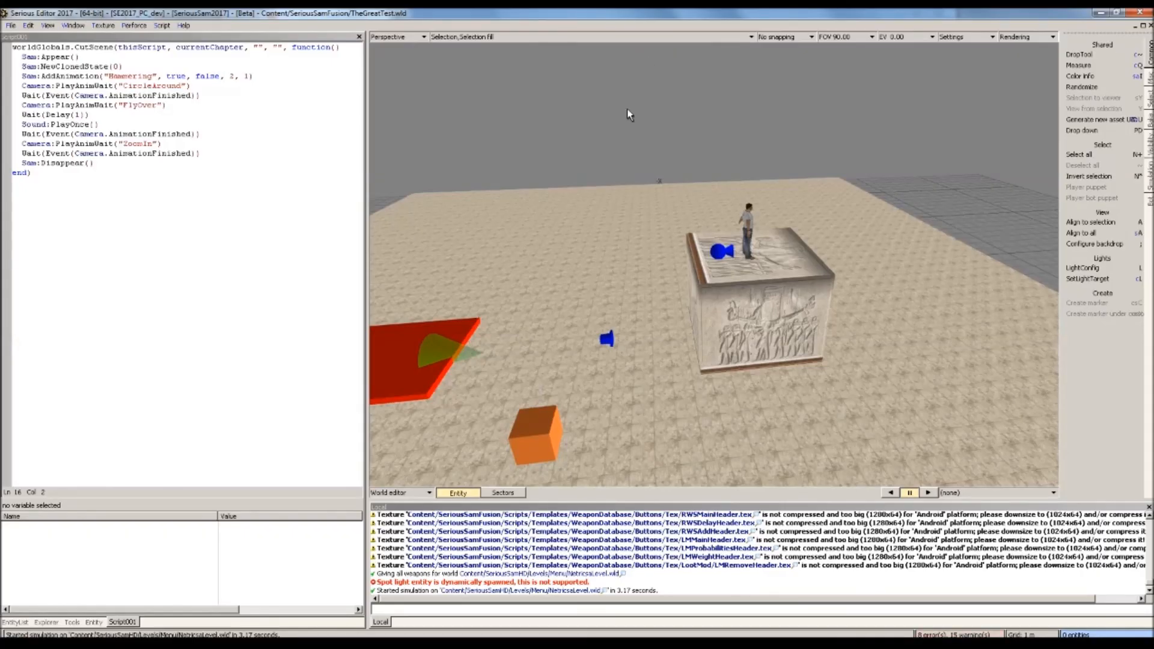